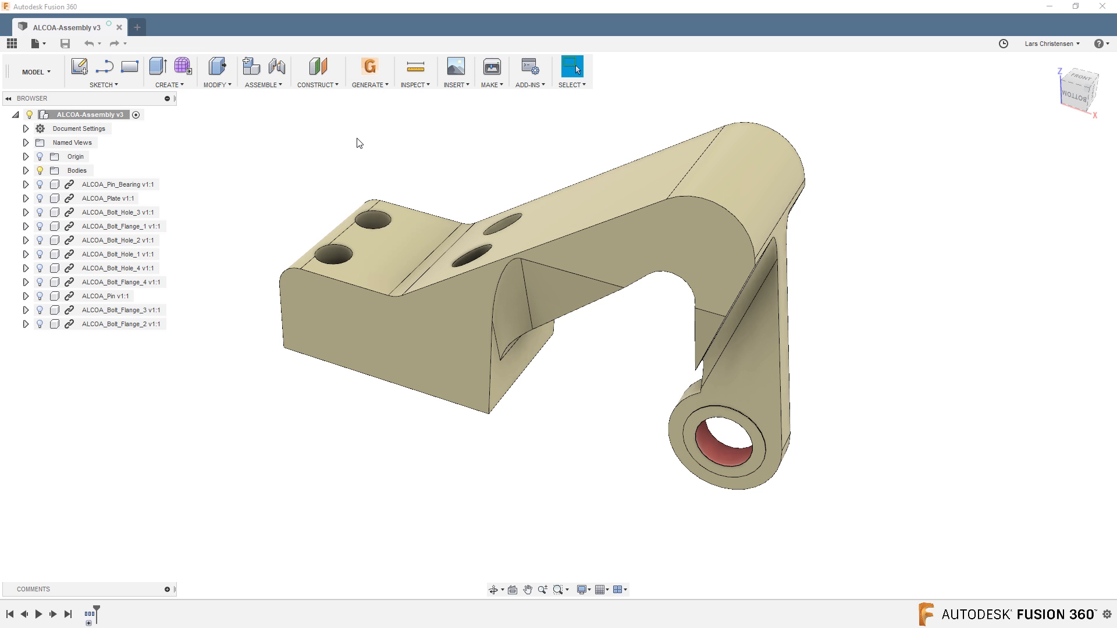
Step: Examine the bracket body from several angles, including its bolt holes, arm and pin eye
click(345, 145)
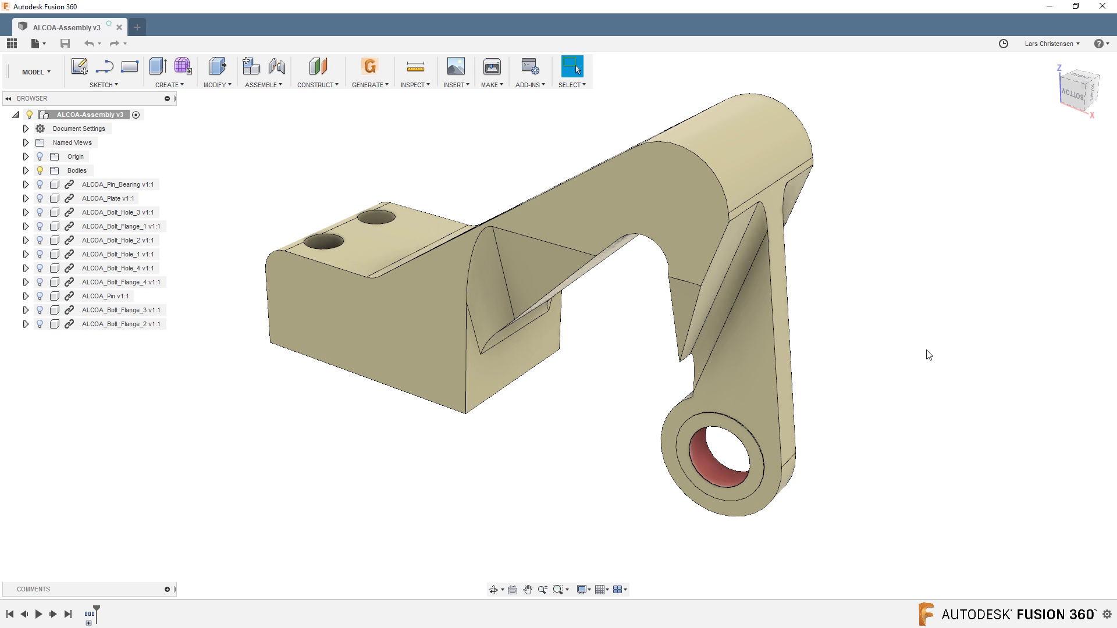
shift+middle_drag(529, 565, 536, 533)
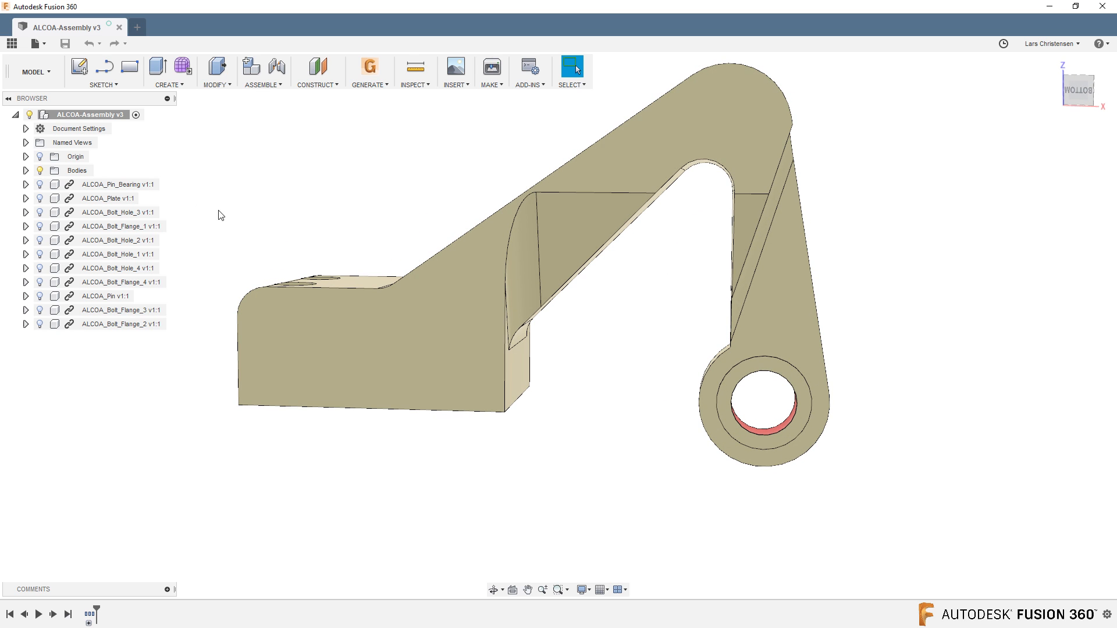
click(24, 77)
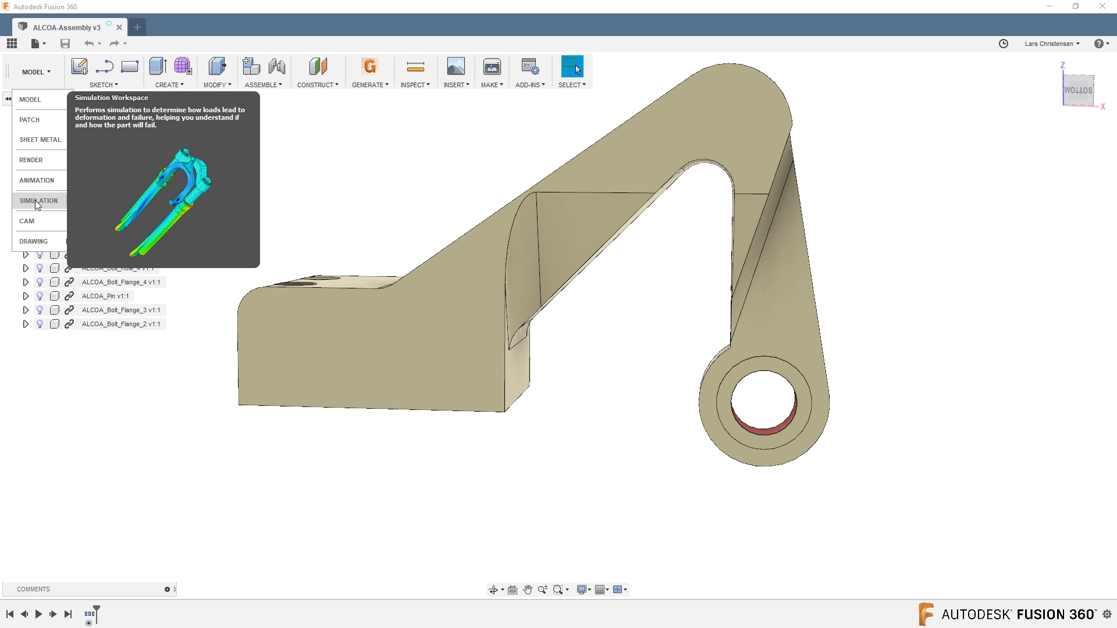
click(453, 162)
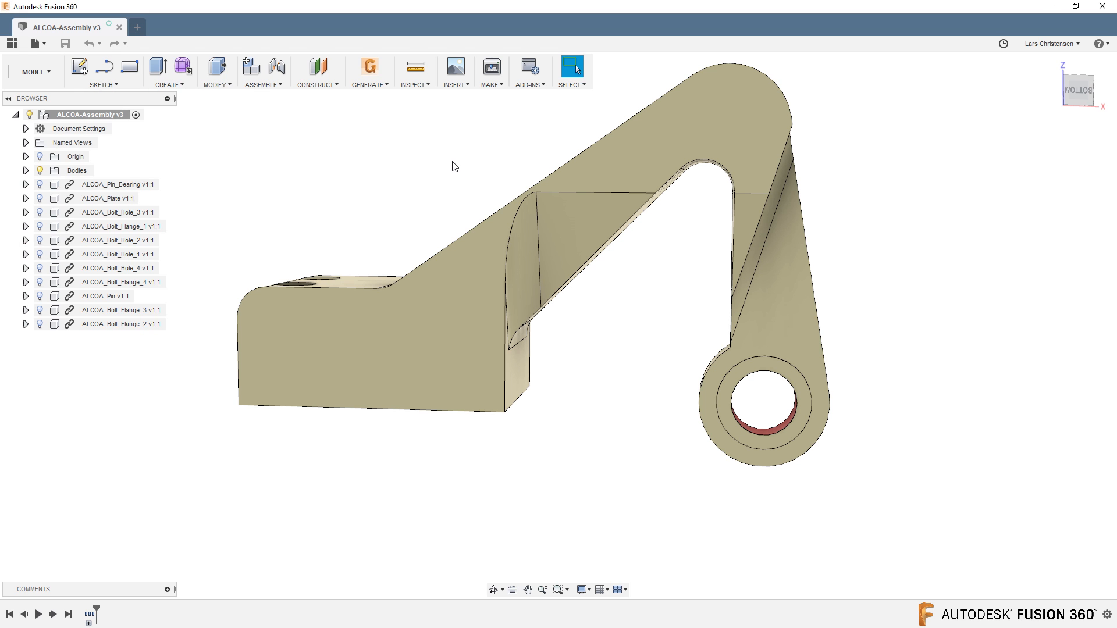
scroll(561, 363, down, 1)
shift+middle_drag(563, 366, 692, 493)
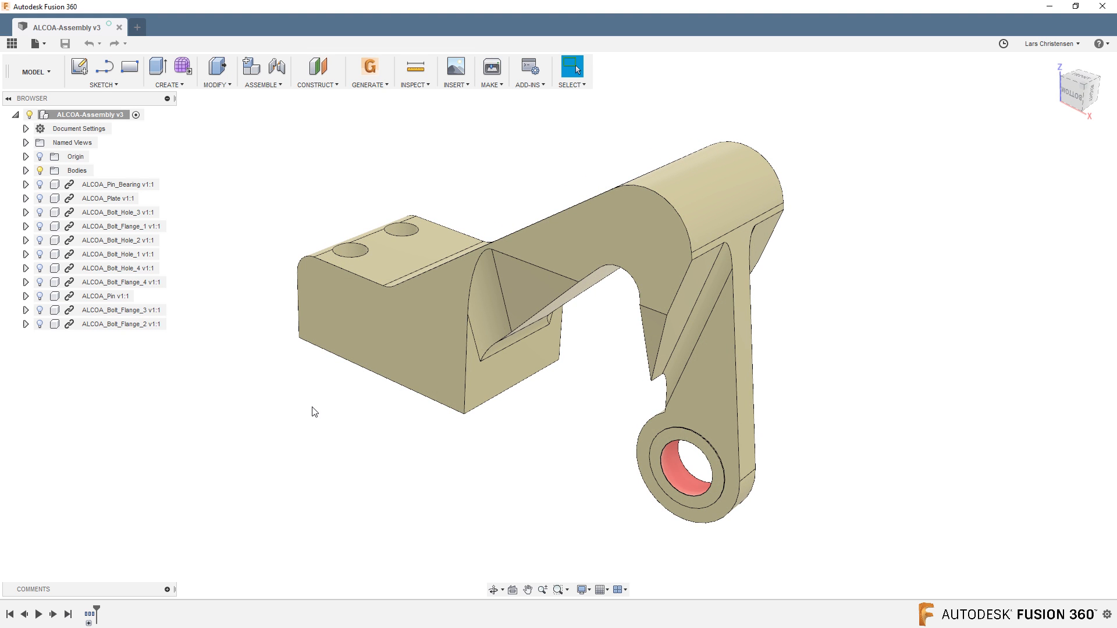
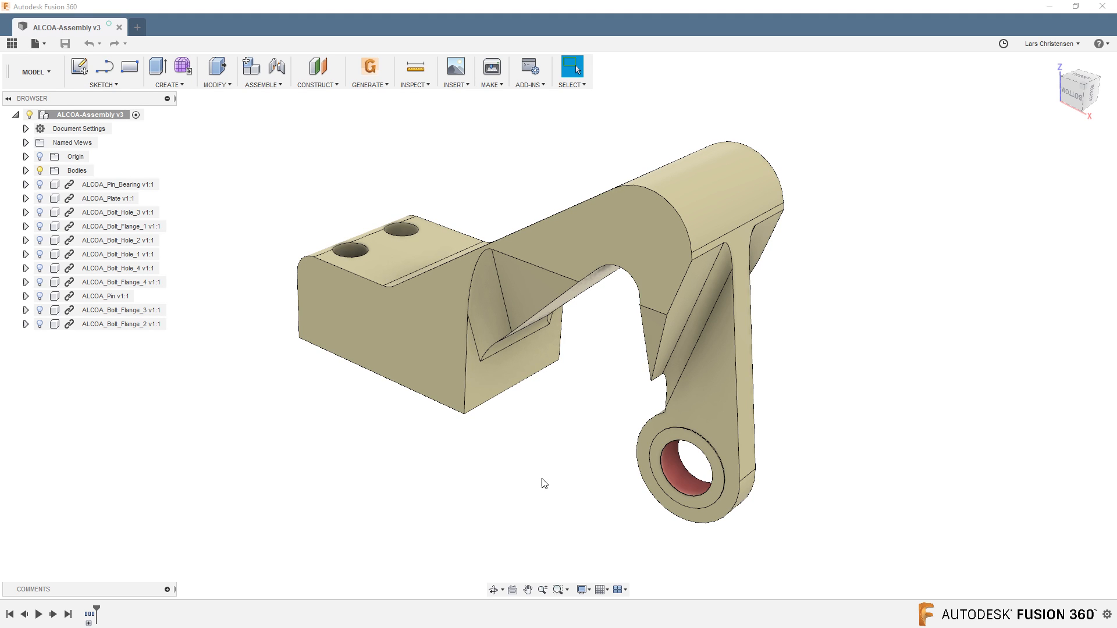
scroll(361, 406, up, 1)
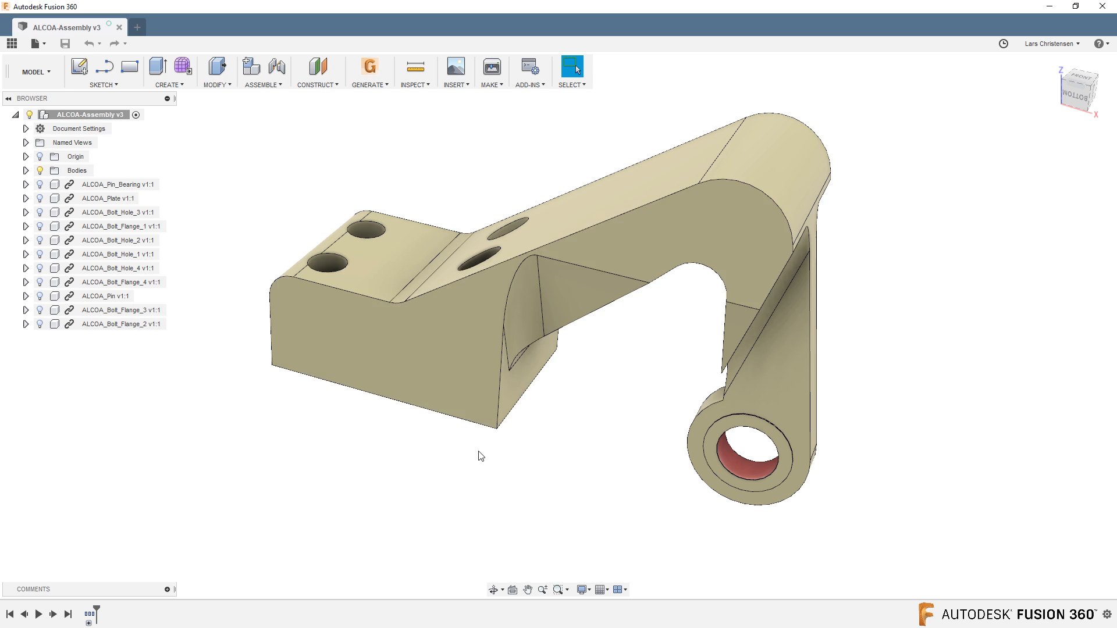
shift+middle_drag(423, 497, 726, 370)
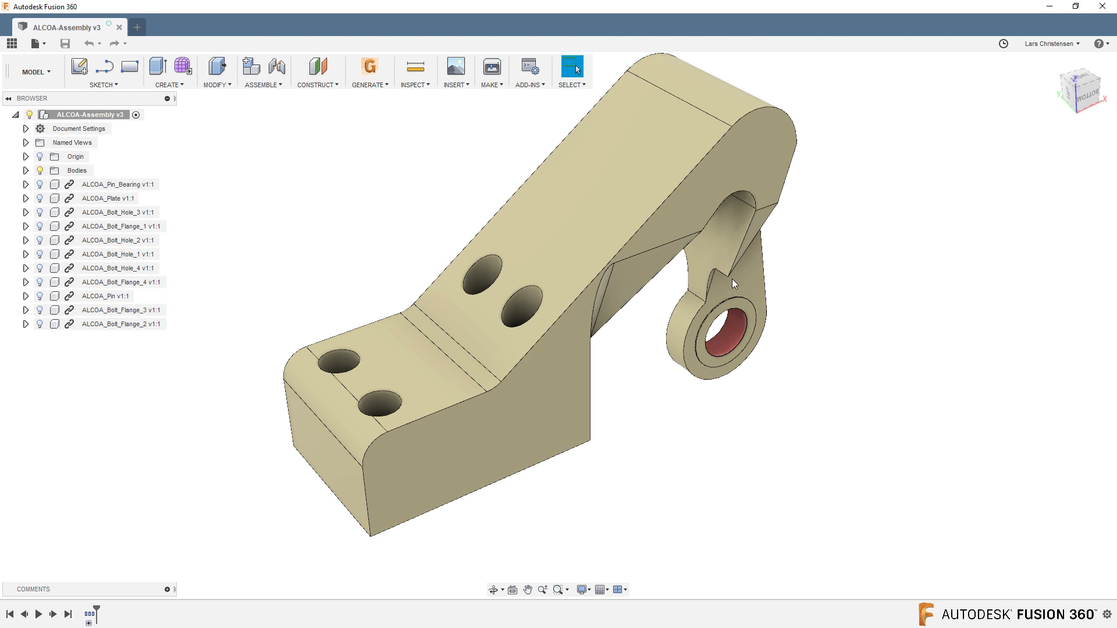
shift+middle_drag(659, 317, 544, 381)
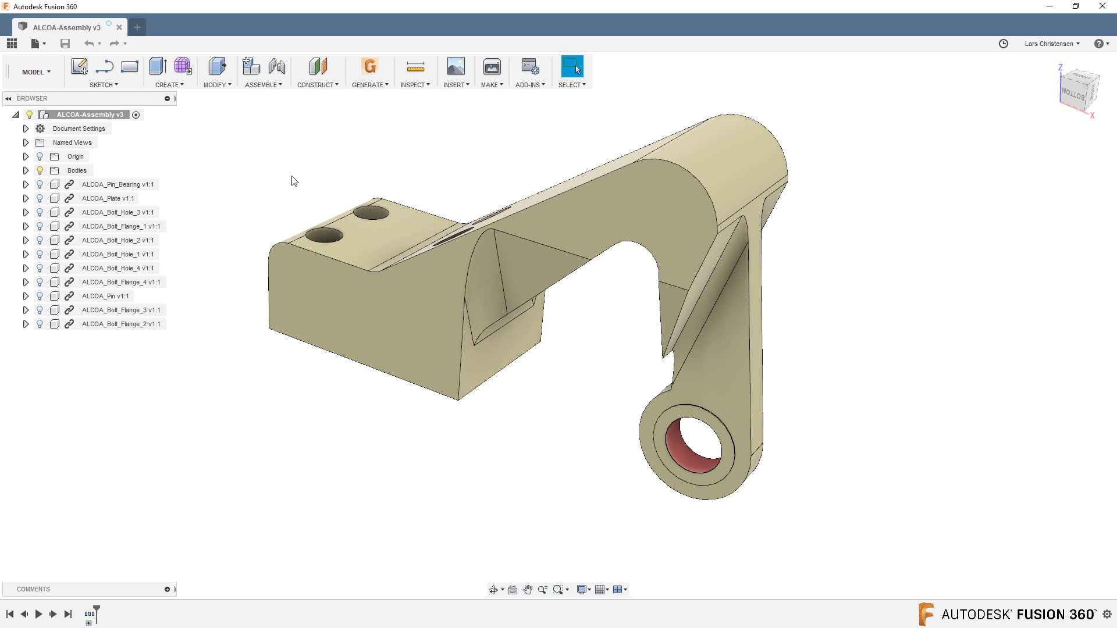
Step: Expand the Bodies folder and make all the linked ALCOA components visible, from ALCOA_Pin_Bearing through ALCOA_Bolt_Flange_2
click(26, 171)
click(66, 185)
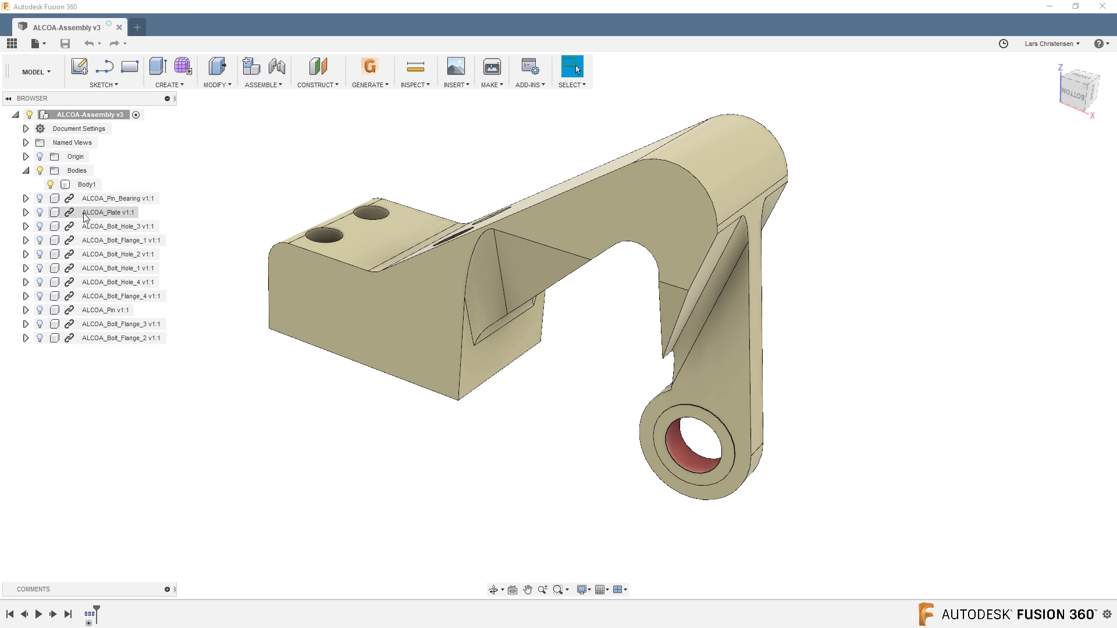
click(40, 199)
click(38, 213)
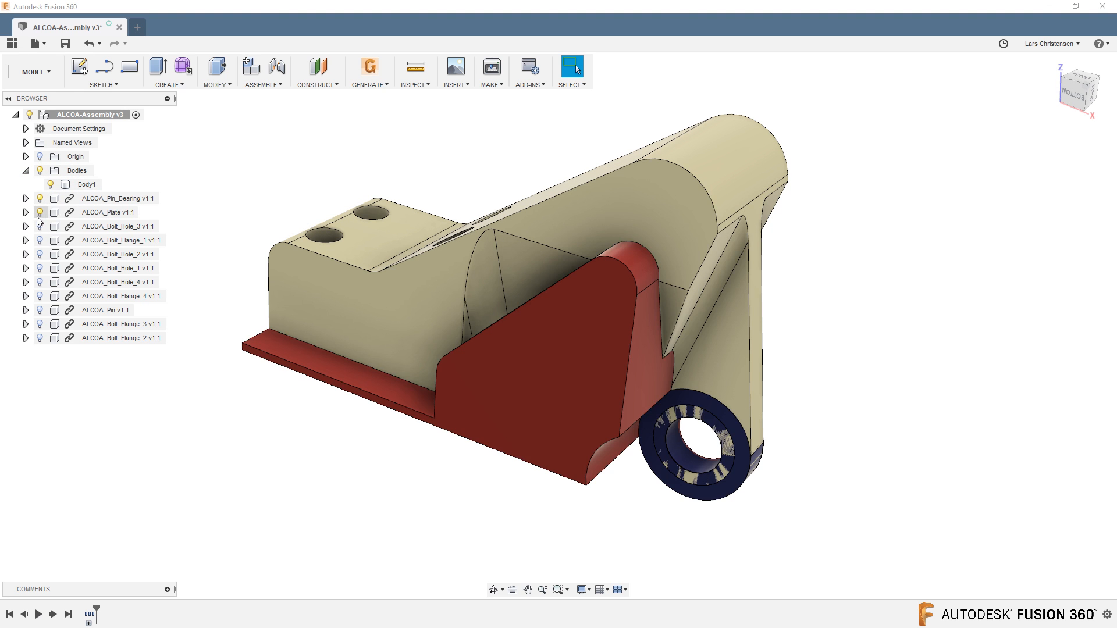
click(38, 227)
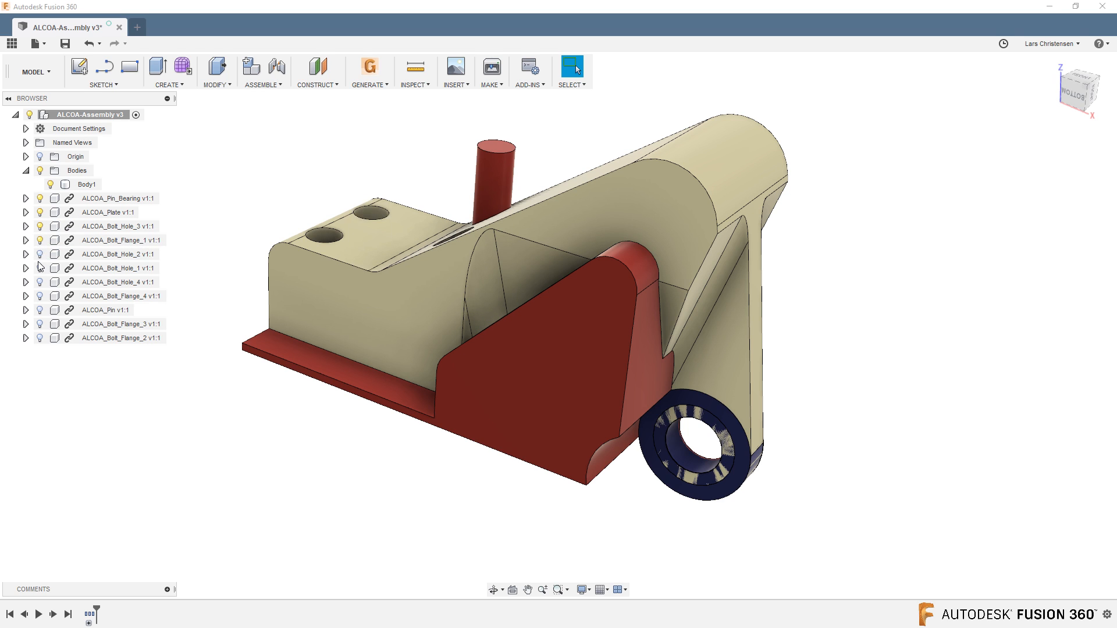
click(38, 257)
click(38, 270)
click(39, 283)
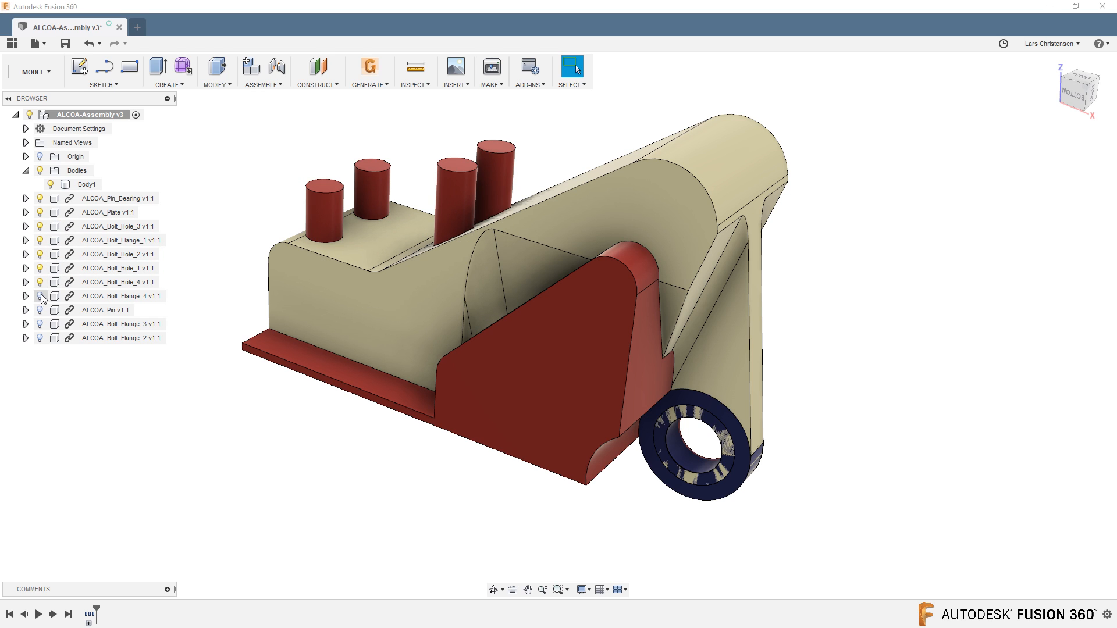
click(41, 295)
click(41, 310)
click(41, 324)
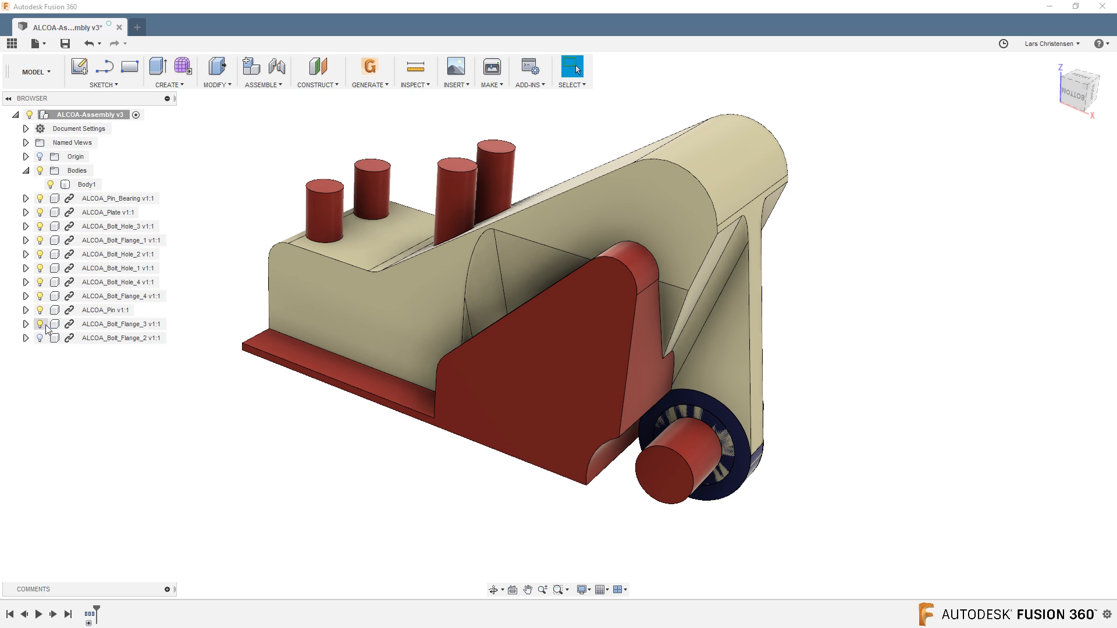
click(40, 338)
shift+middle_drag(263, 479, 273, 472)
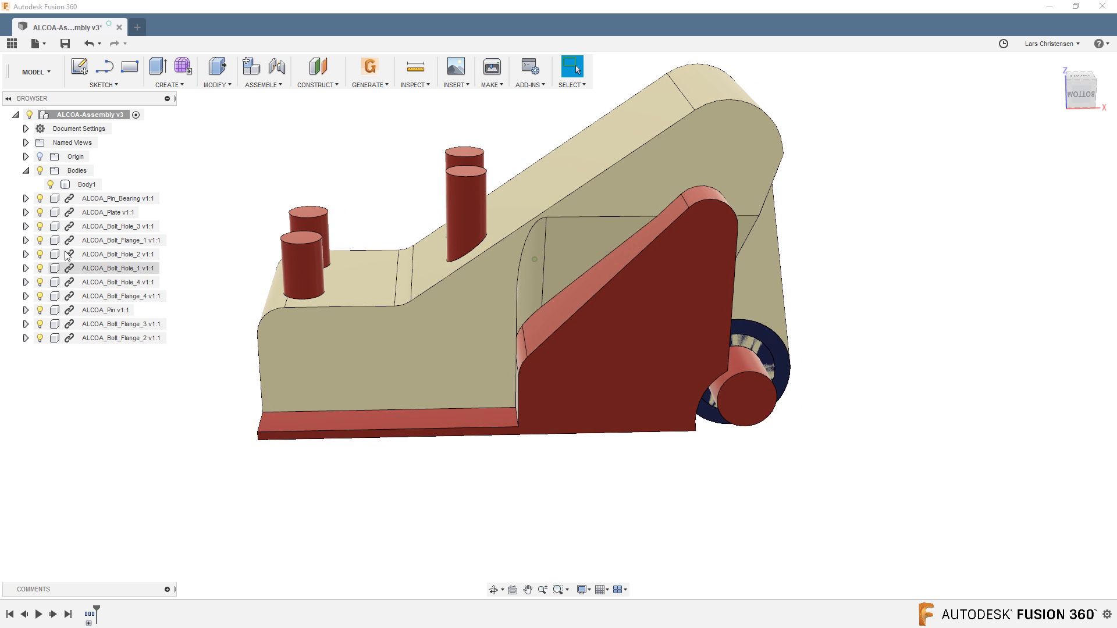
Step: Hide all the linked ALCOA components together, from ALCOA_Pin_Bearing to ALCOA_Bolt_Flange_2, and clear the selection
click(64, 200)
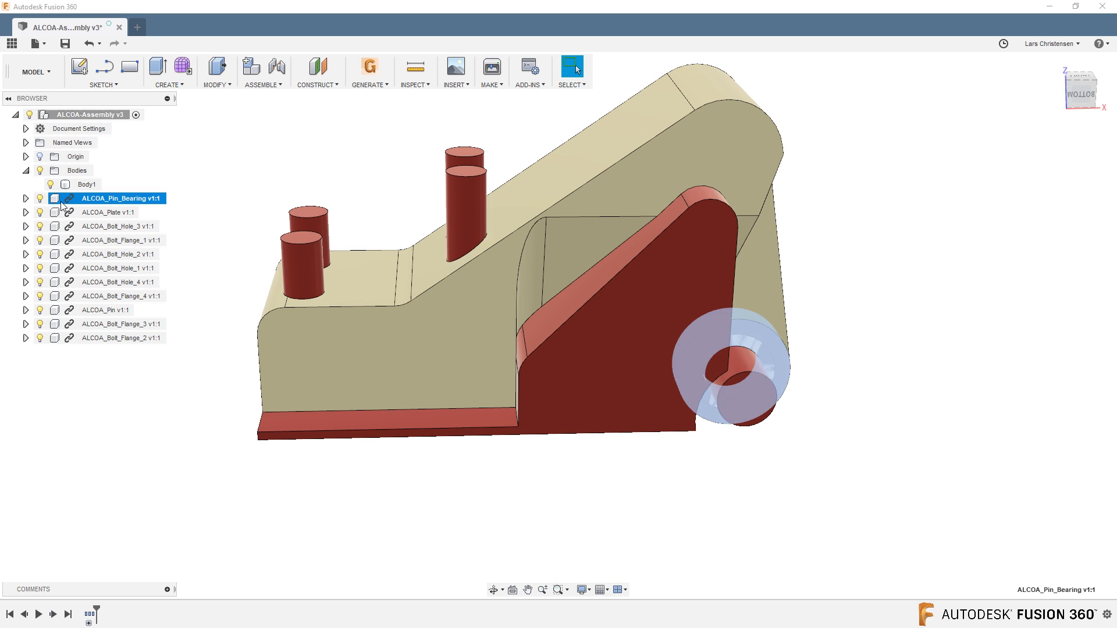
shift+click(101, 336)
right_click(101, 336)
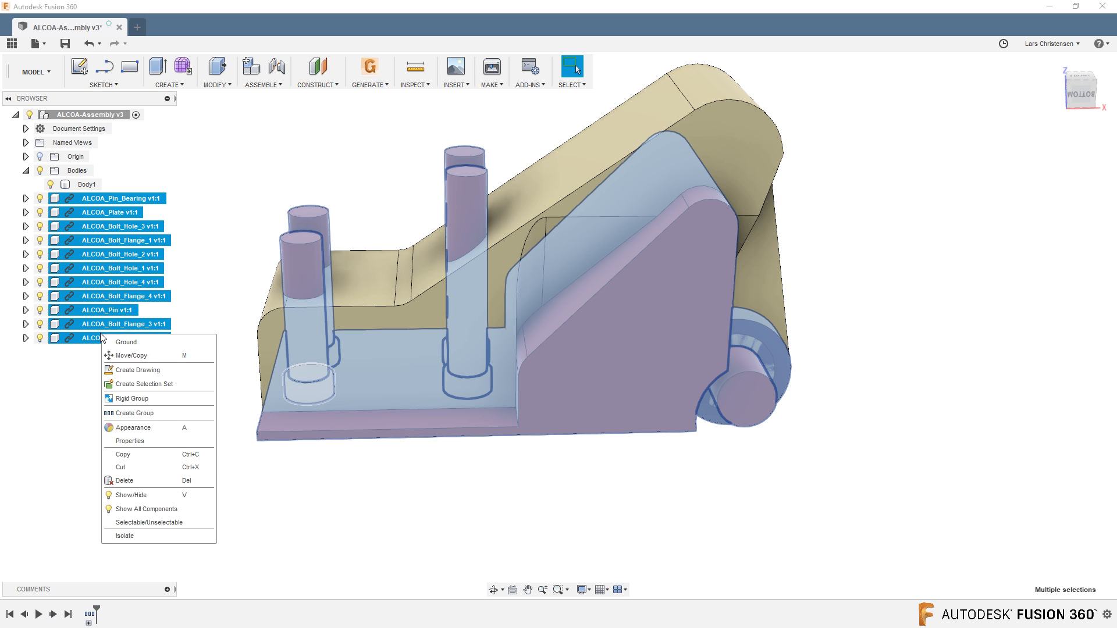
click(125, 496)
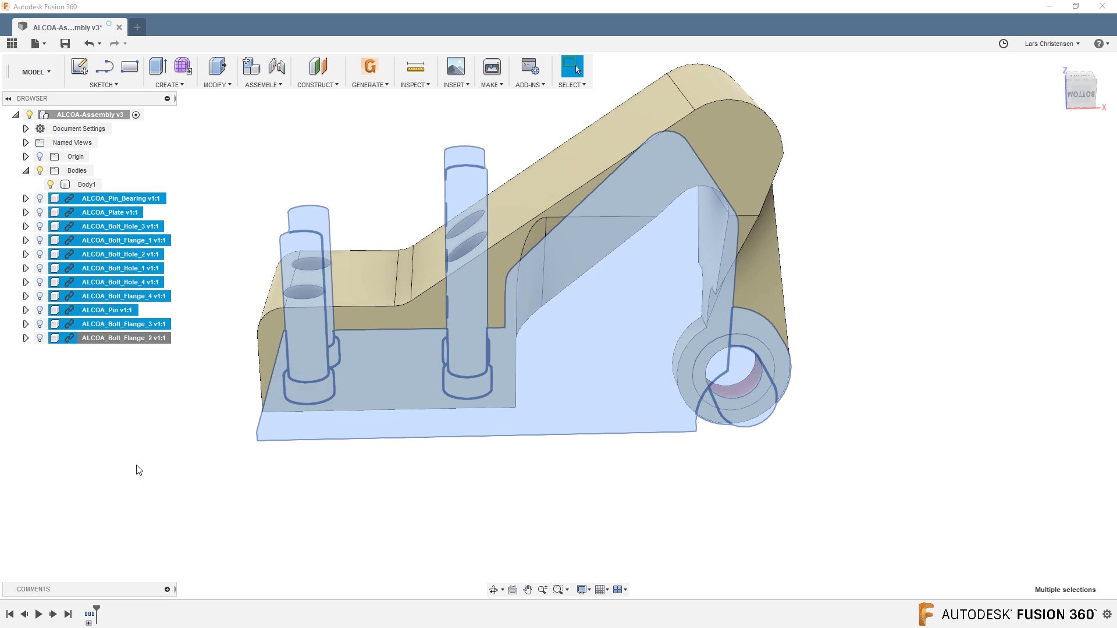
click(139, 470)
shift+middle_drag(243, 501, 361, 412)
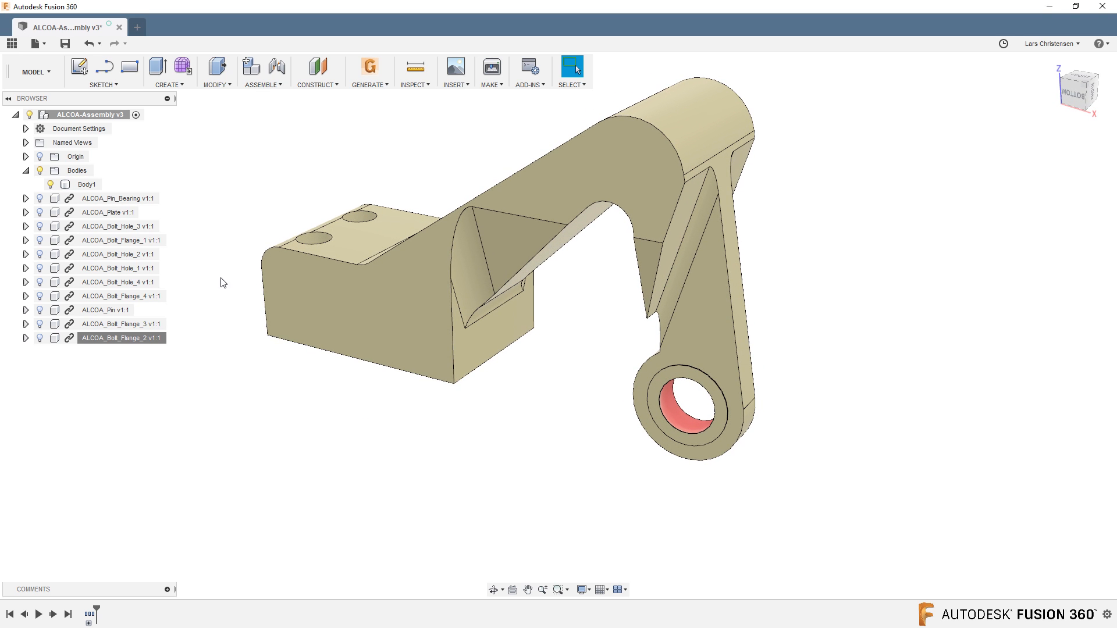
Step: Show the ALCOA_Pin_Bearing and ALCOA_Plate components and check how they sit against the bracket body
click(40, 199)
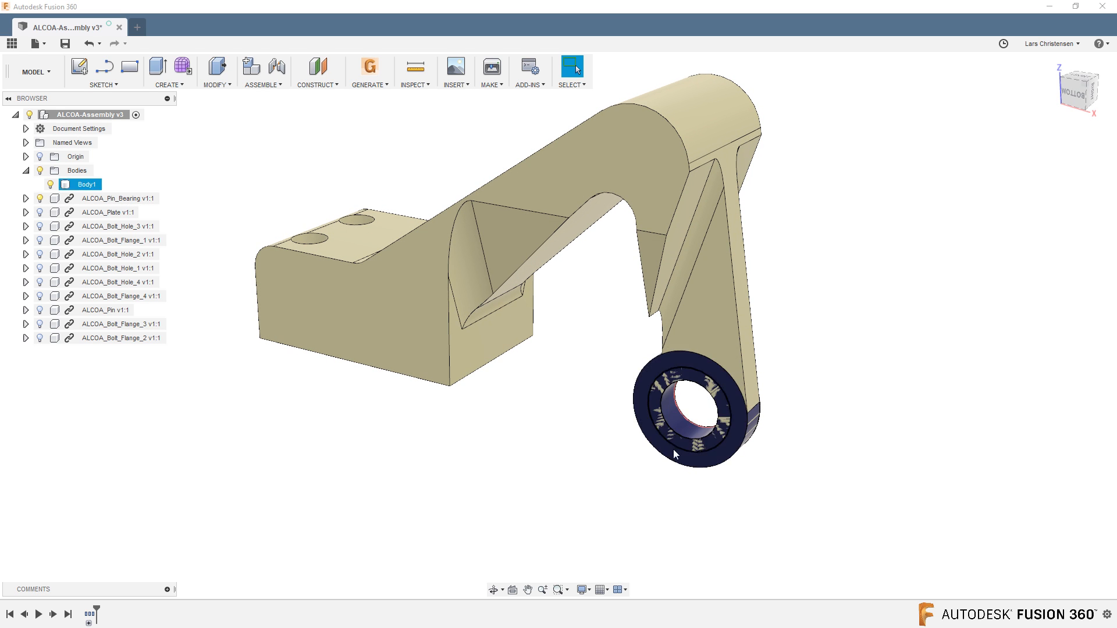
click(41, 198)
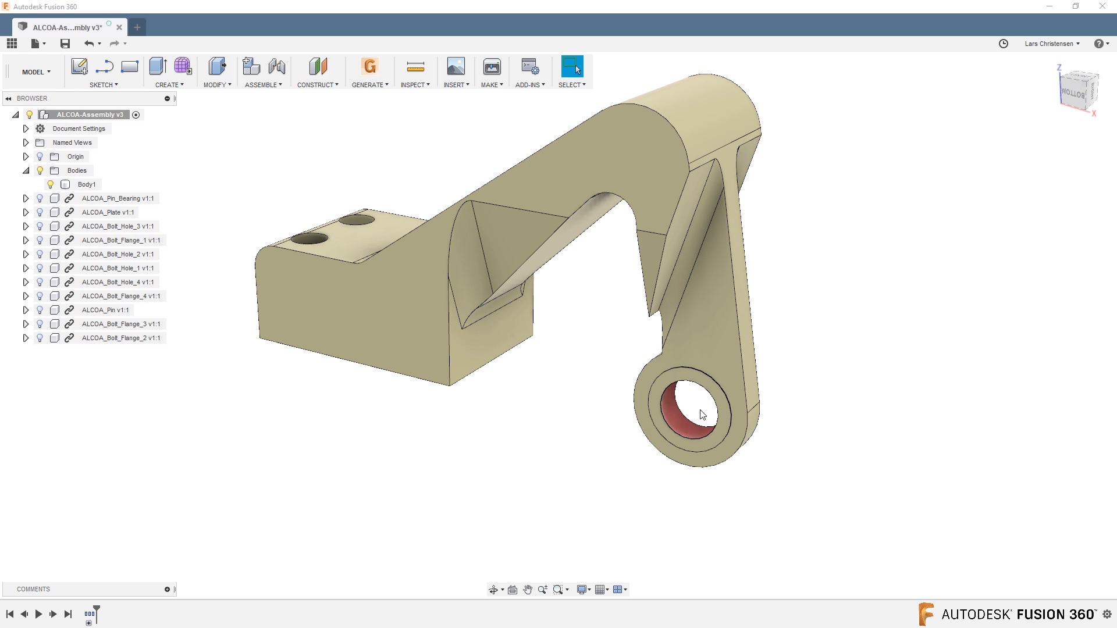
click(40, 199)
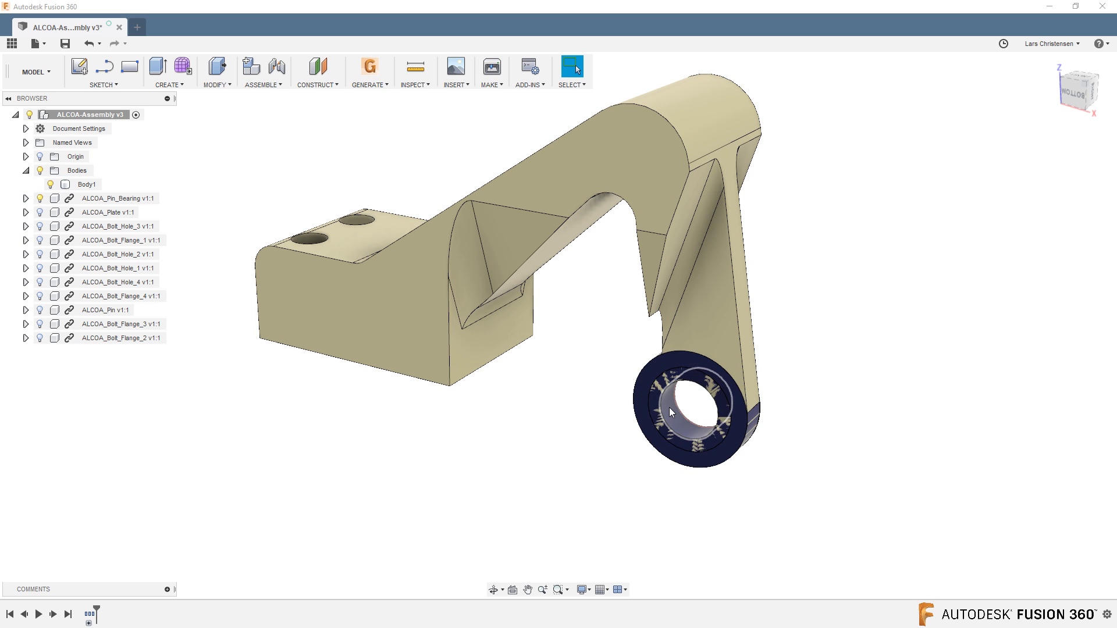
click(42, 216)
click(41, 214)
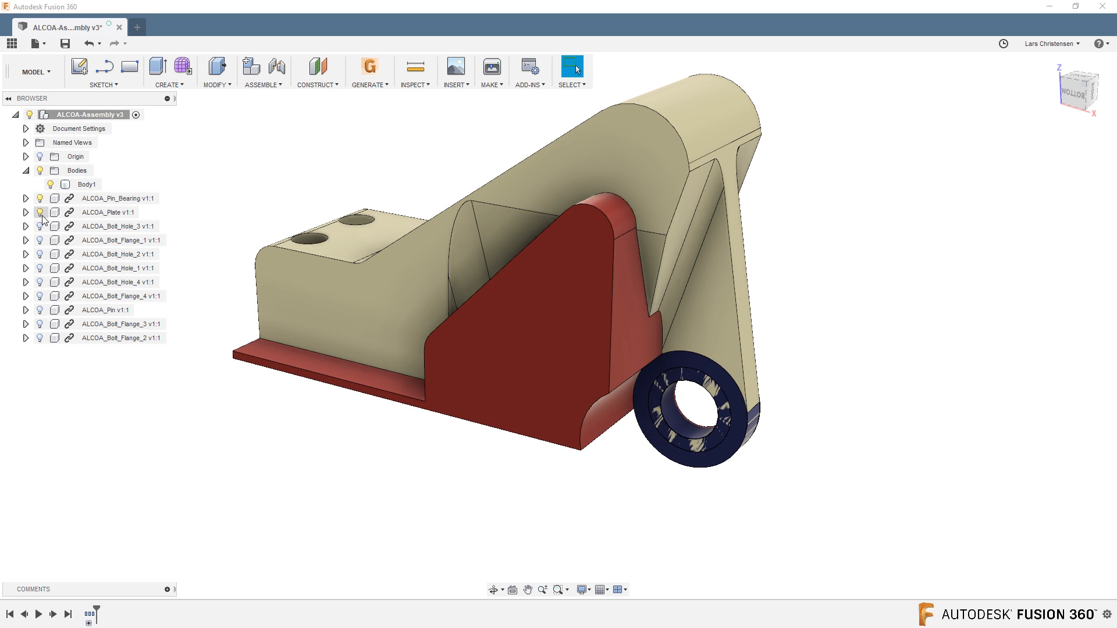
shift+middle_drag(326, 372, 382, 407)
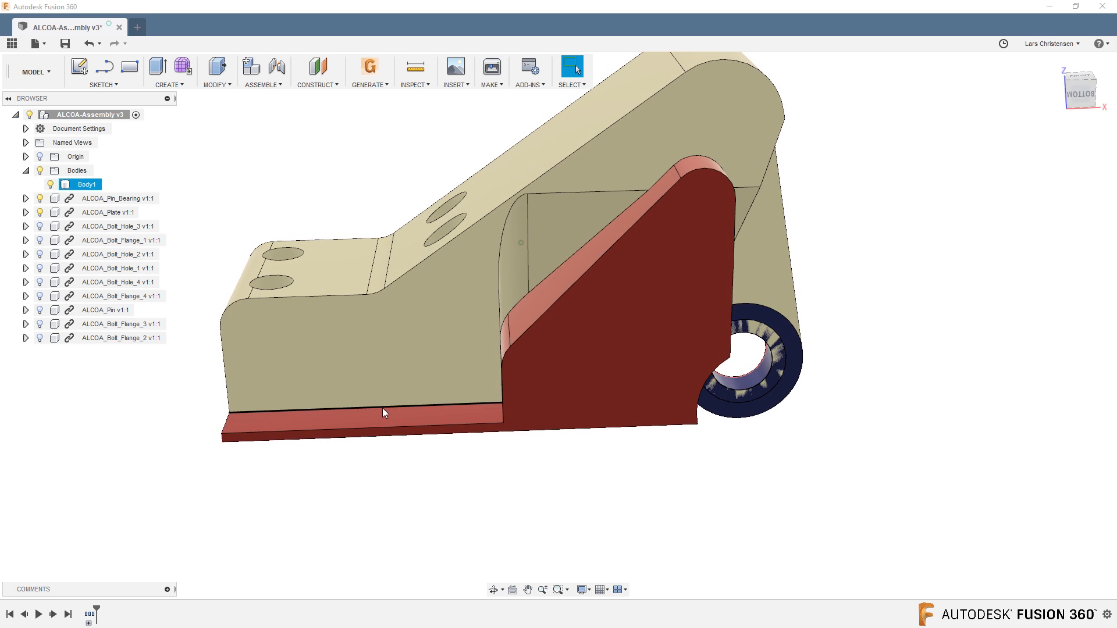
shift+middle_drag(554, 429, 487, 417)
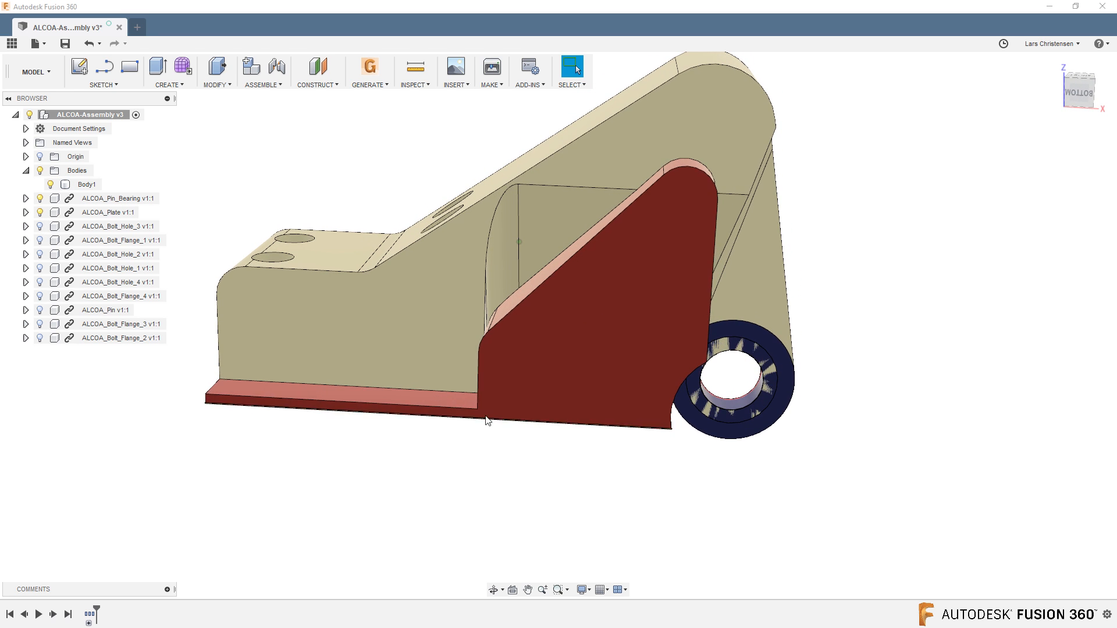
click(249, 333)
click(359, 416)
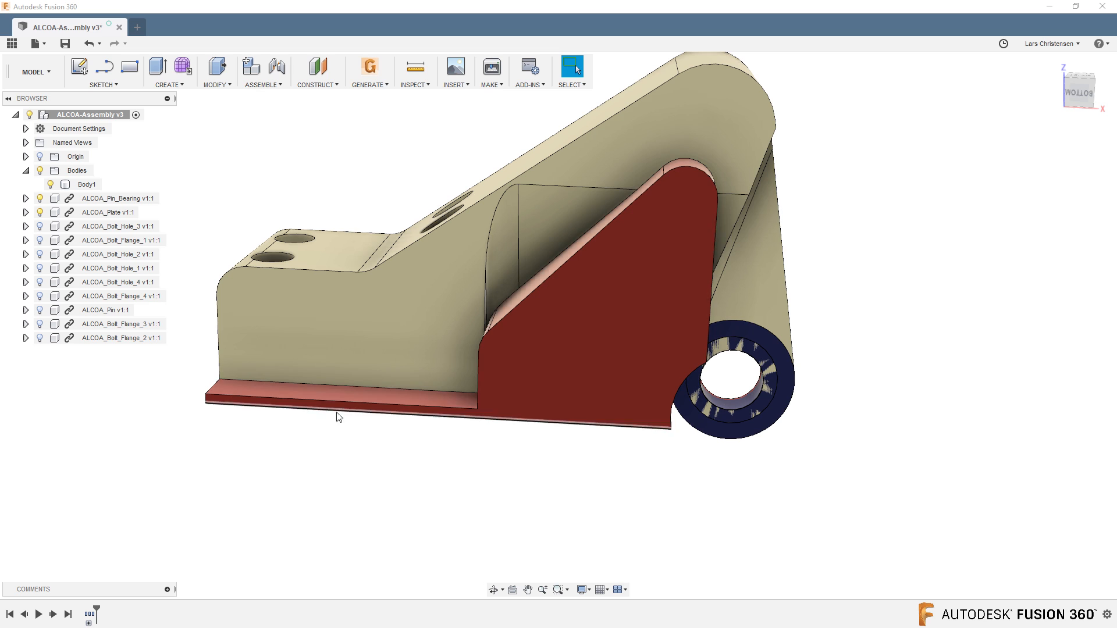
shift+middle_drag(653, 291, 588, 304)
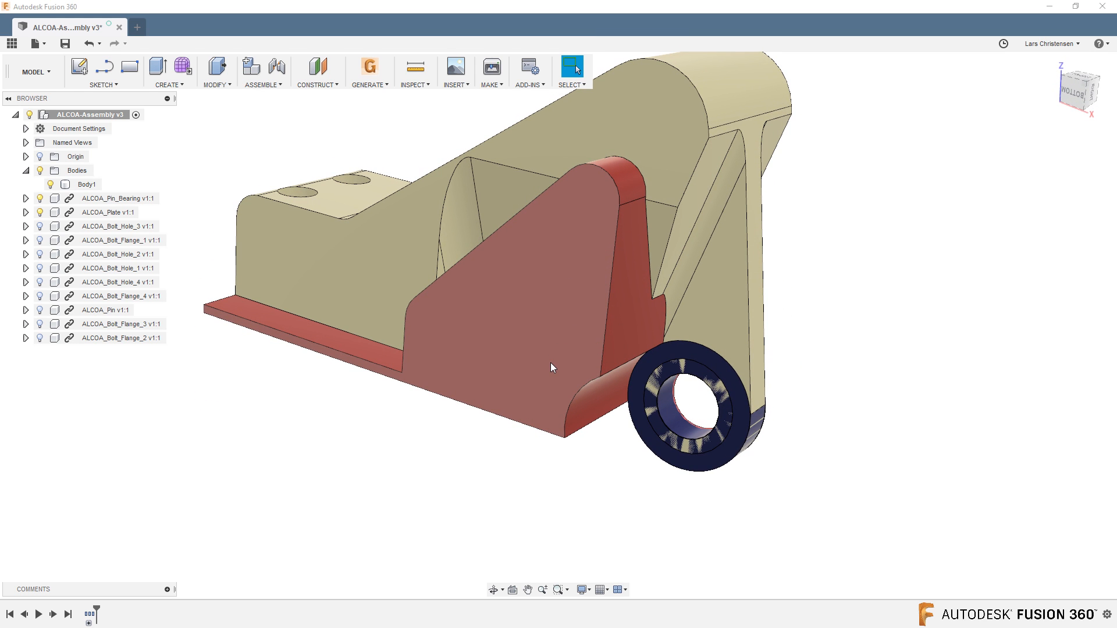
Step: Hide Body1 and show ALCOA_Bolt_Hole_3, ALCOA_Bolt_Hole_2 and ALCOA_Bolt_Hole_4, displaying ALCOA_Bolt_Flange_1 only briefly
click(40, 226)
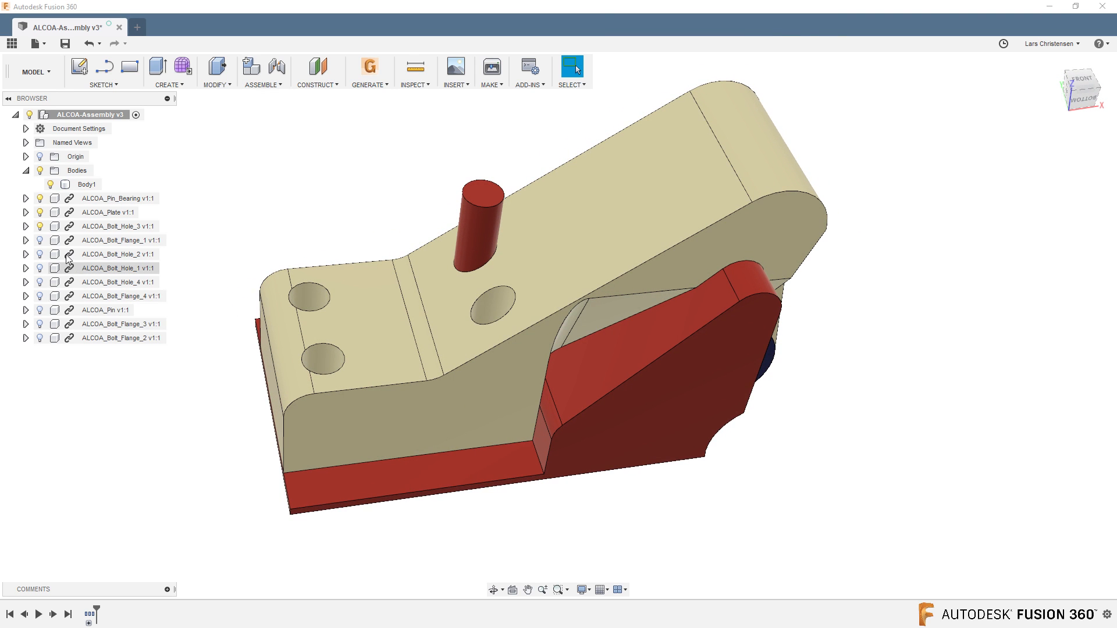
click(50, 184)
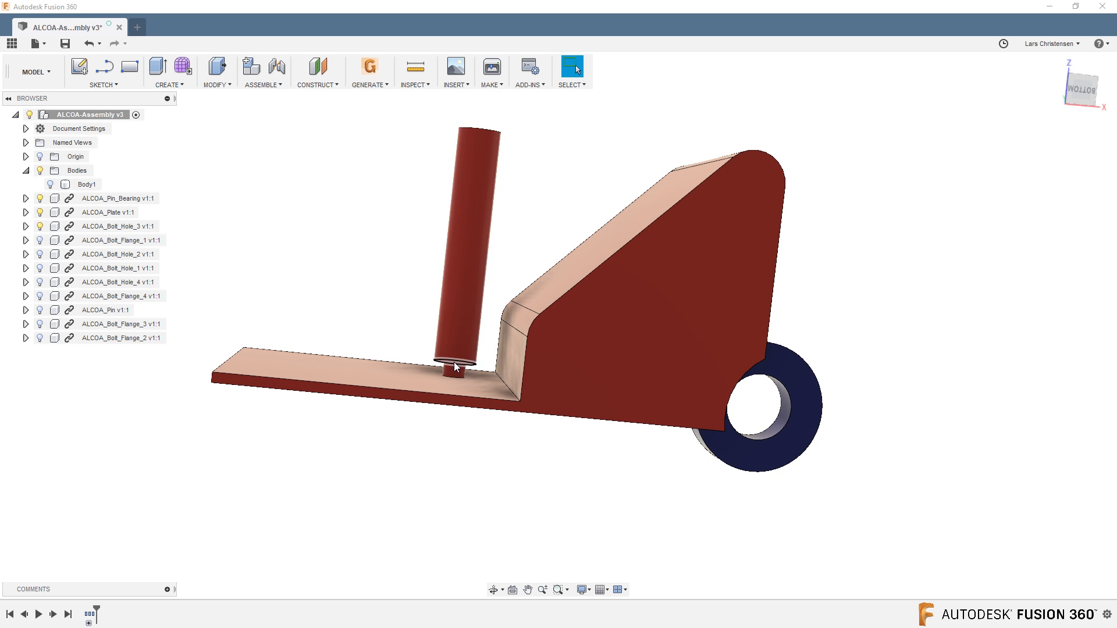
click(39, 240)
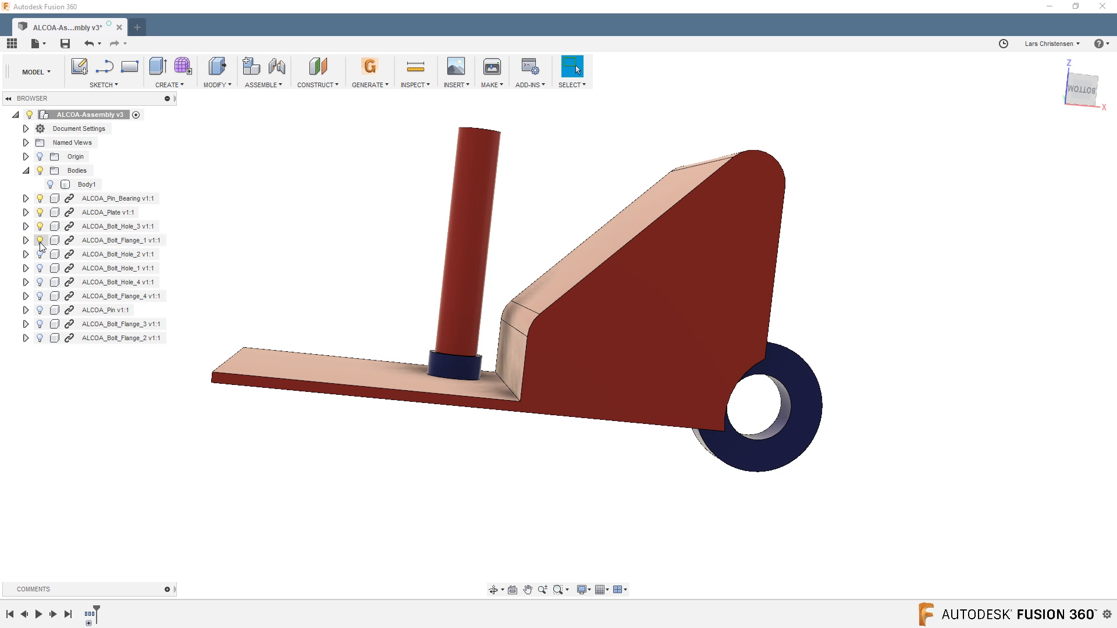
click(40, 242)
click(41, 257)
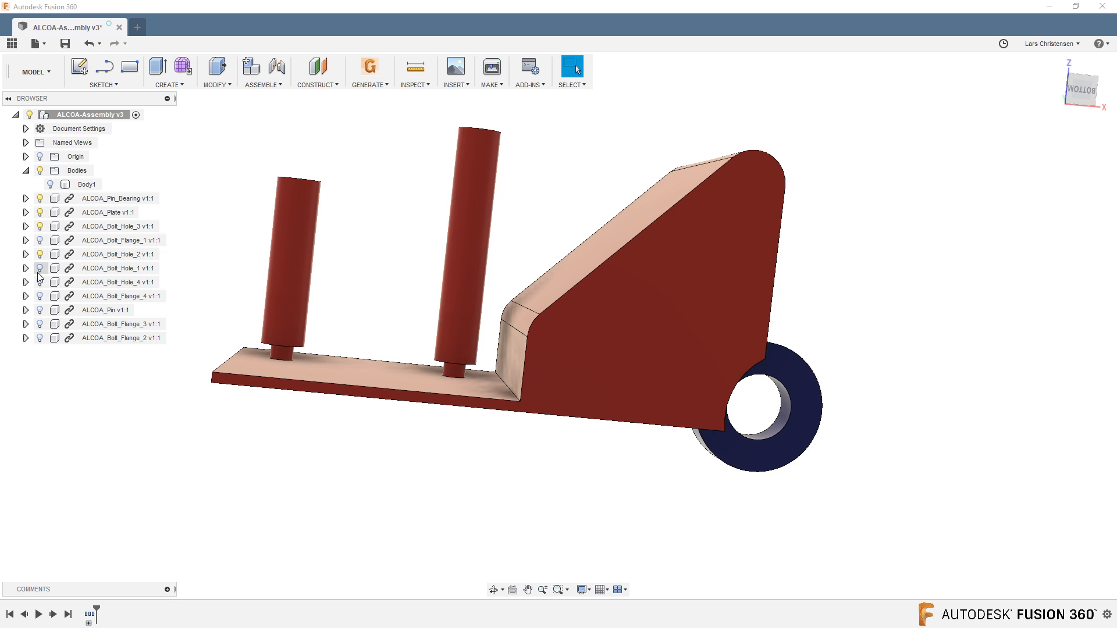
click(40, 282)
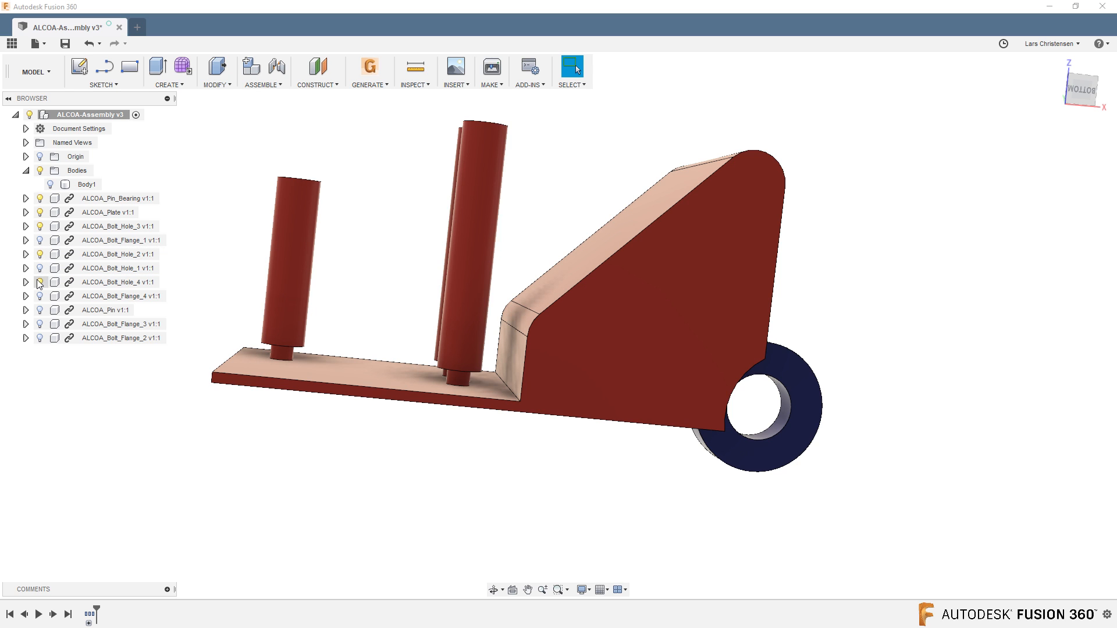
Step: Briefly display ALCOA_Bolt_Flange_3 and ALCOA_Bolt_Flange_2, hide them again, and show the ALCOA_Pin component
click(38, 310)
click(38, 310)
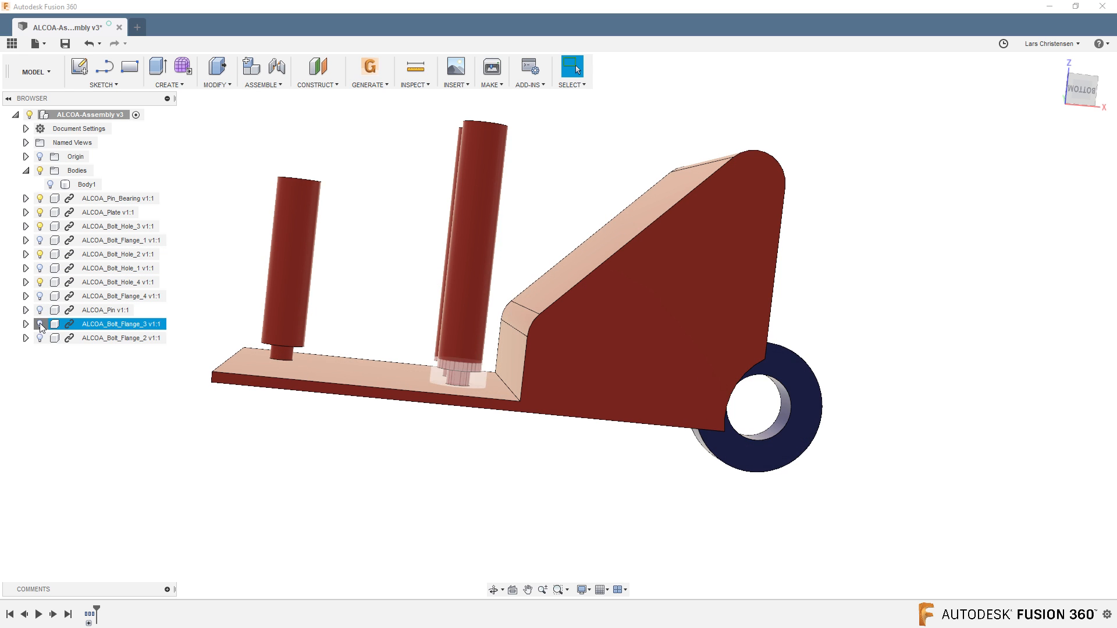
click(40, 324)
click(40, 325)
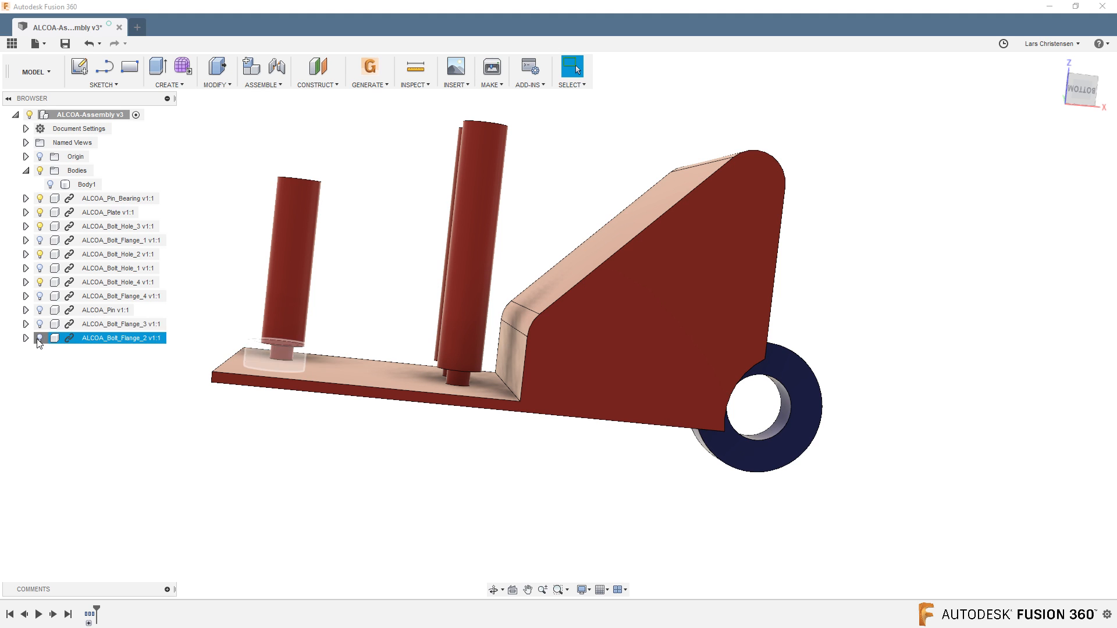
click(40, 338)
click(39, 338)
click(39, 310)
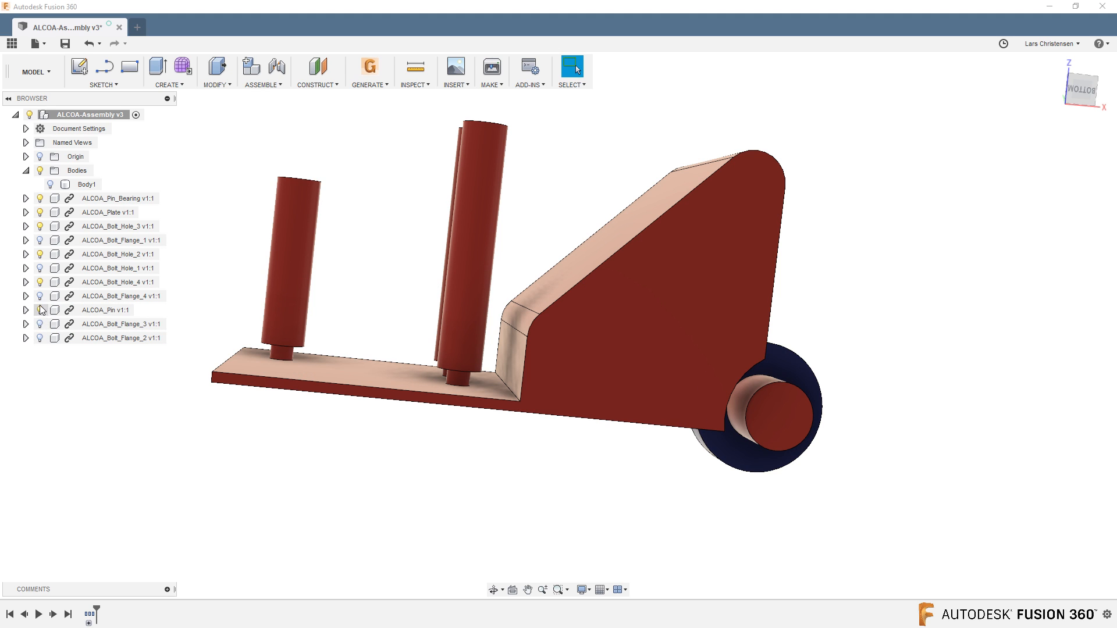
Step: Display ALCOA_Bolt_Flange_4 only briefly, show ALCOA_Bolt_Hole_1, and check how the four bolts sit on the plate
click(39, 295)
click(38, 293)
click(39, 268)
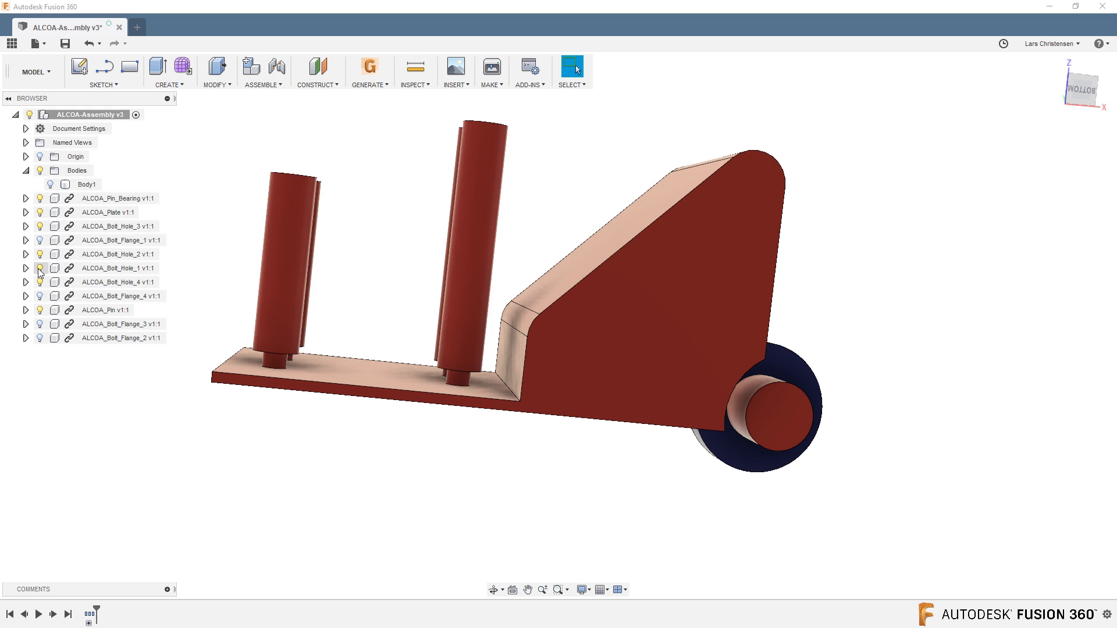
shift+middle_drag(274, 425, 449, 265)
shift+middle_drag(285, 296, 448, 294)
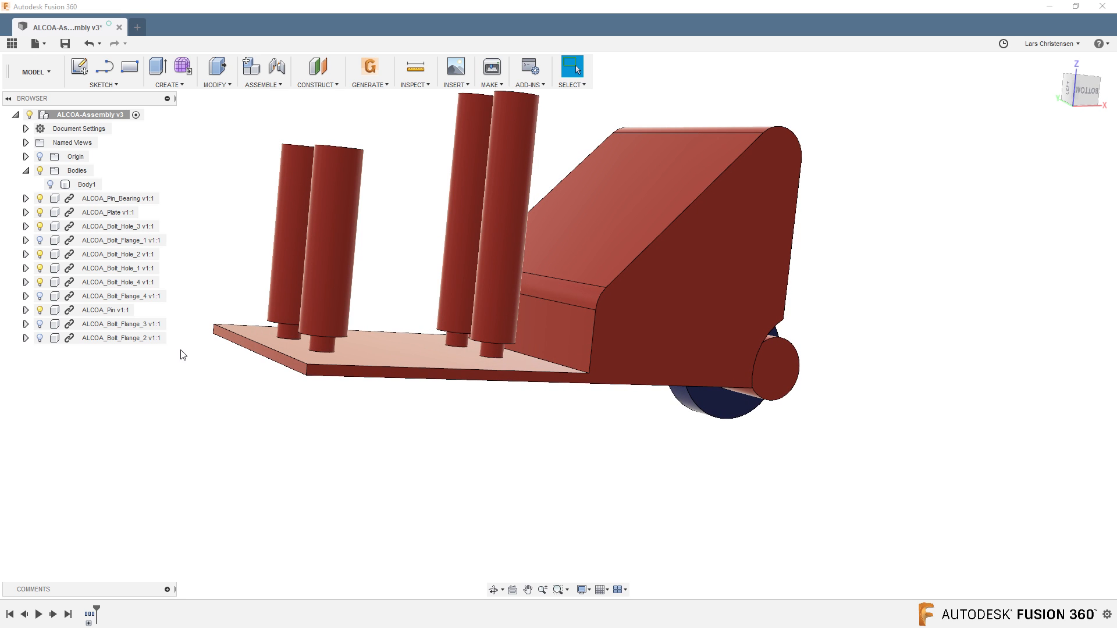
shift+middle_drag(520, 350, 540, 314)
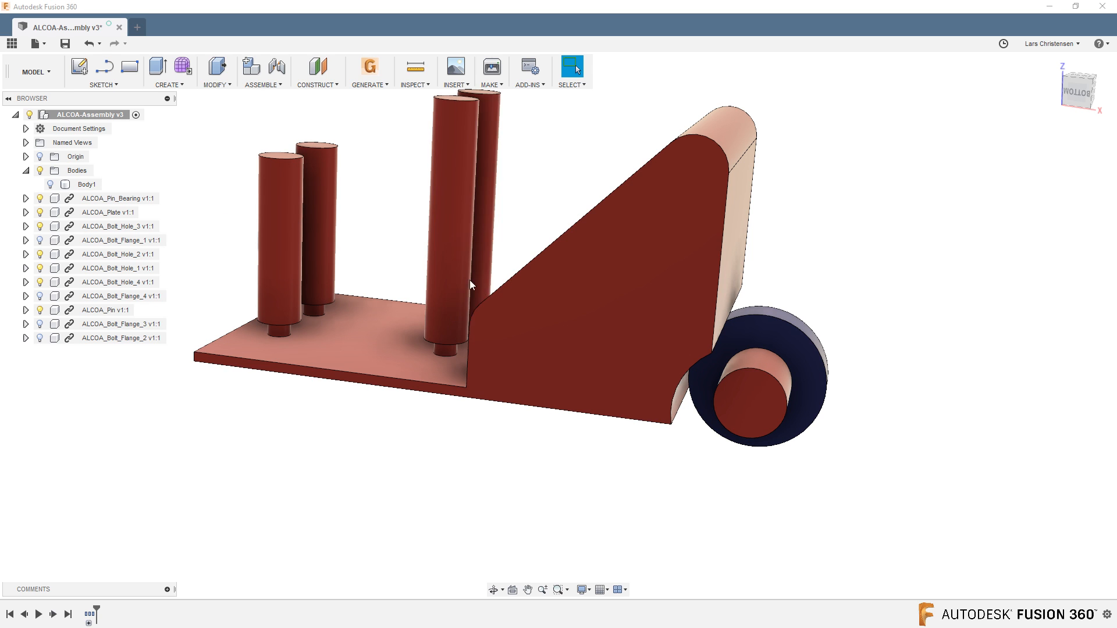
Step: Hide ALCOA_Pin, the four ALCOA_Bolt_Hole components, ALCOA_Plate and ALCOA_Bolt_Flange_1, and clear the selection
click(39, 310)
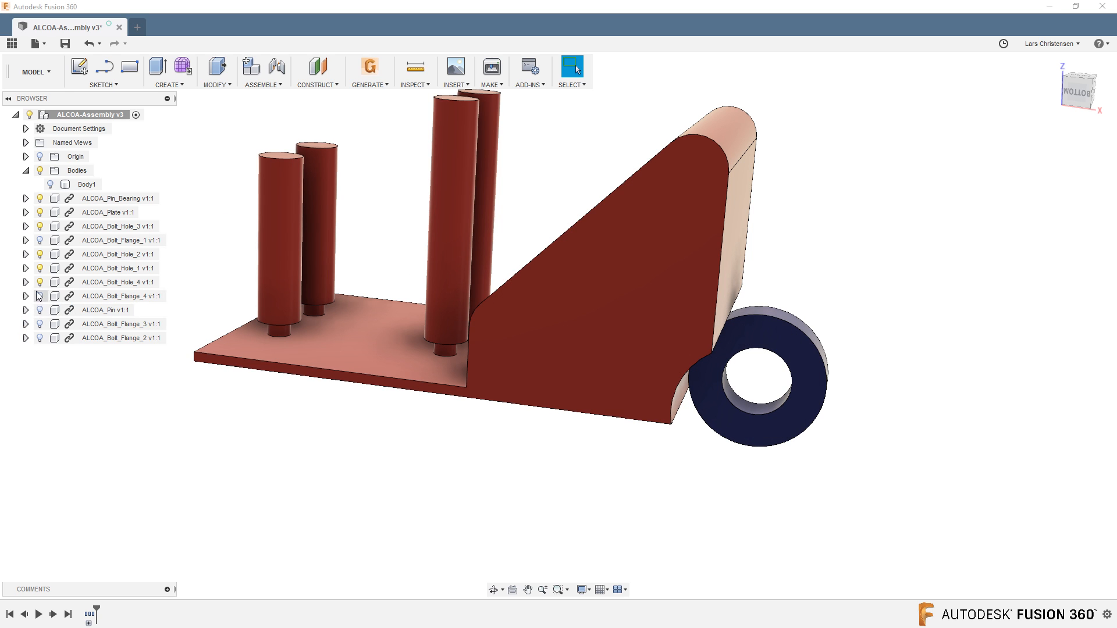
click(85, 283)
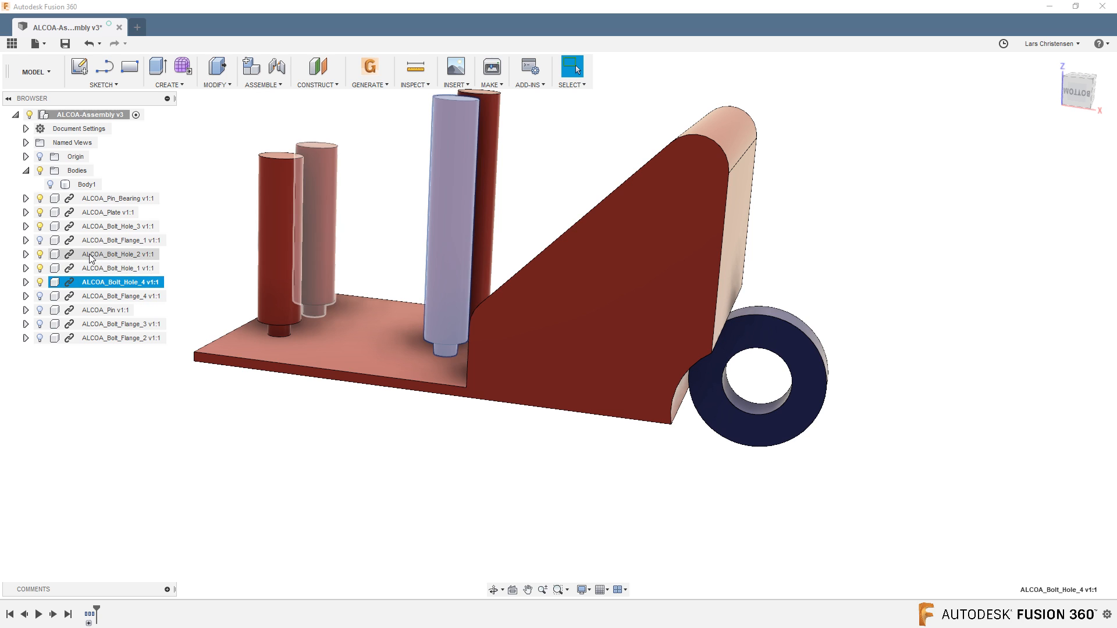
click(38, 282)
click(39, 268)
click(39, 254)
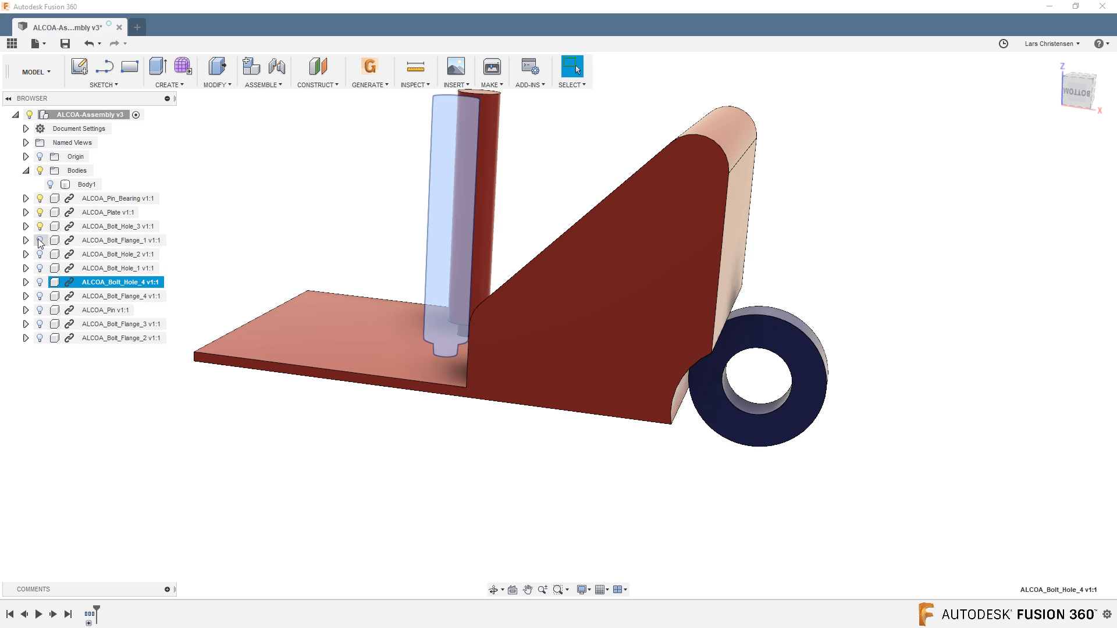
click(40, 226)
click(40, 213)
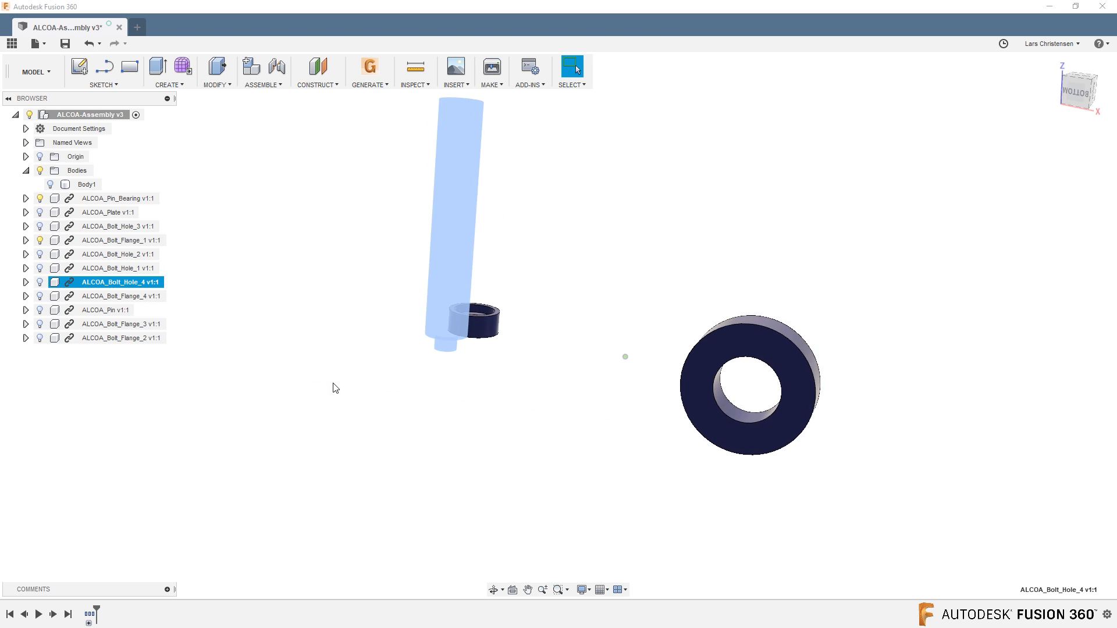
click(334, 385)
click(41, 241)
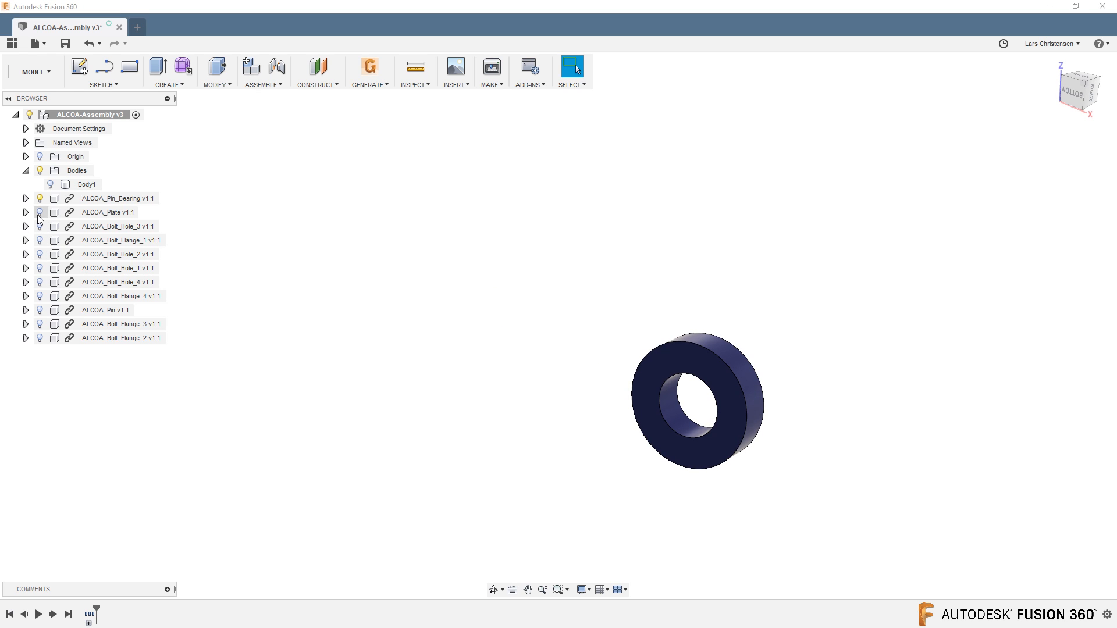
Step: Briefly display ALCOA_Plate and ALCOA_Bolt_Hole_3, hide them again, and show ALCOA_Bolt_Flange_1
click(40, 212)
click(40, 212)
click(39, 227)
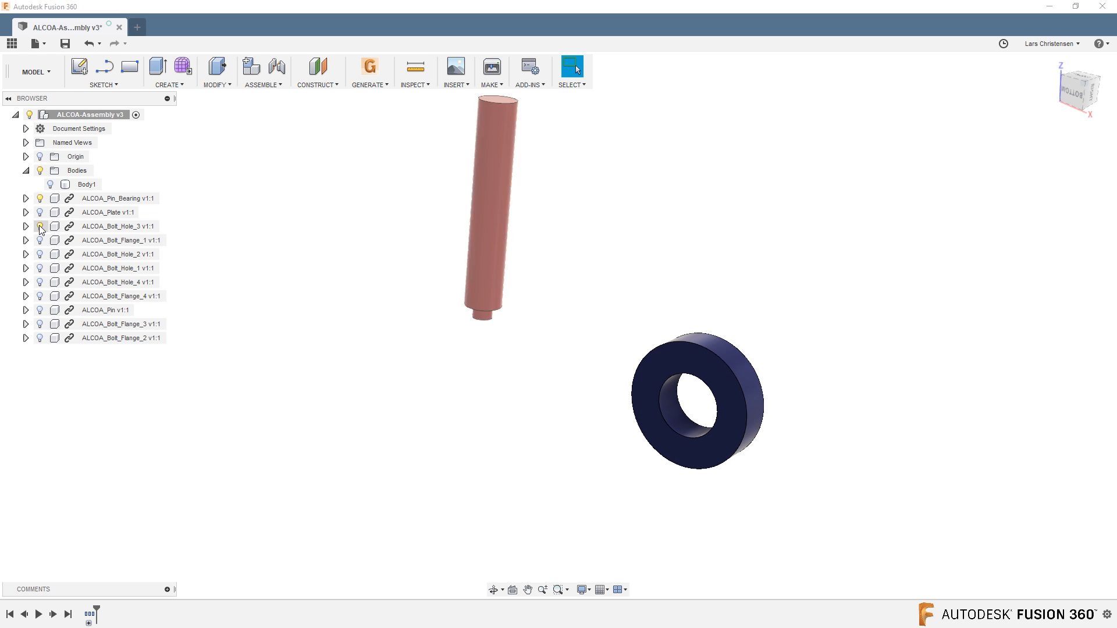
click(40, 230)
click(40, 240)
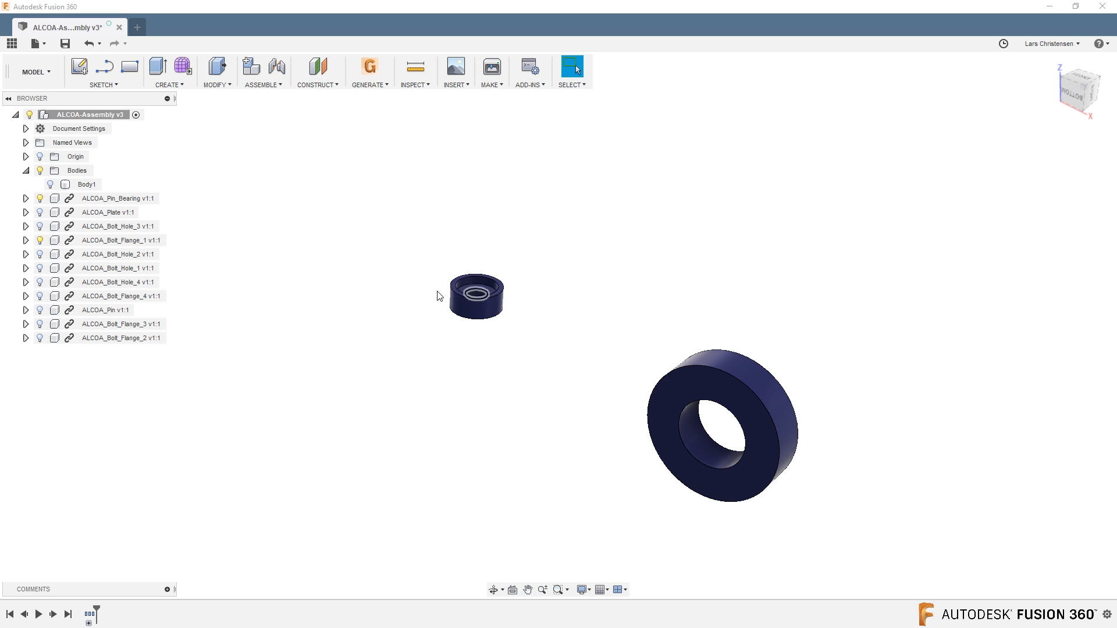
Step: Briefly display ALCOA_Bolt_Hole_1, ALCOA_Bolt_Hole_2 and ALCOA_Bolt_Hole_4 one after another, hiding each again
click(40, 268)
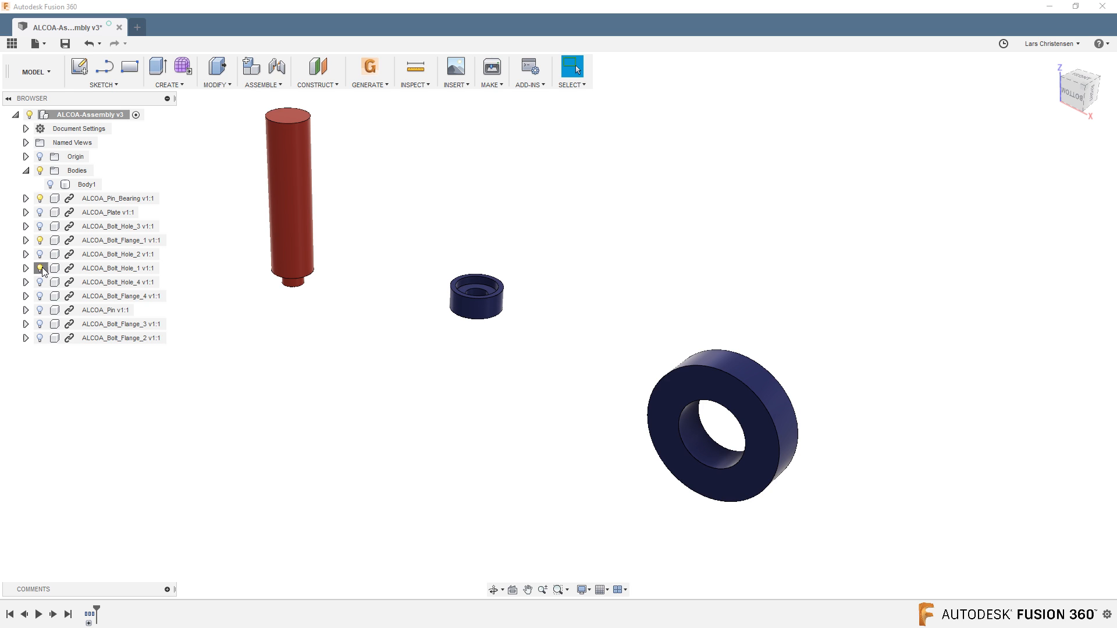
click(42, 267)
click(42, 253)
click(39, 255)
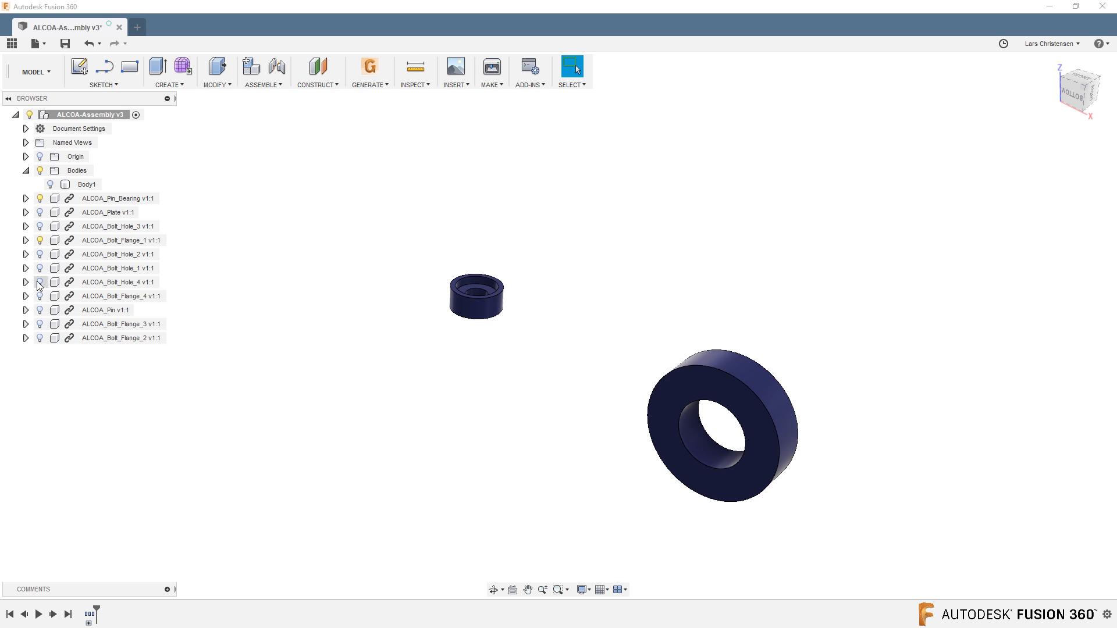
click(40, 283)
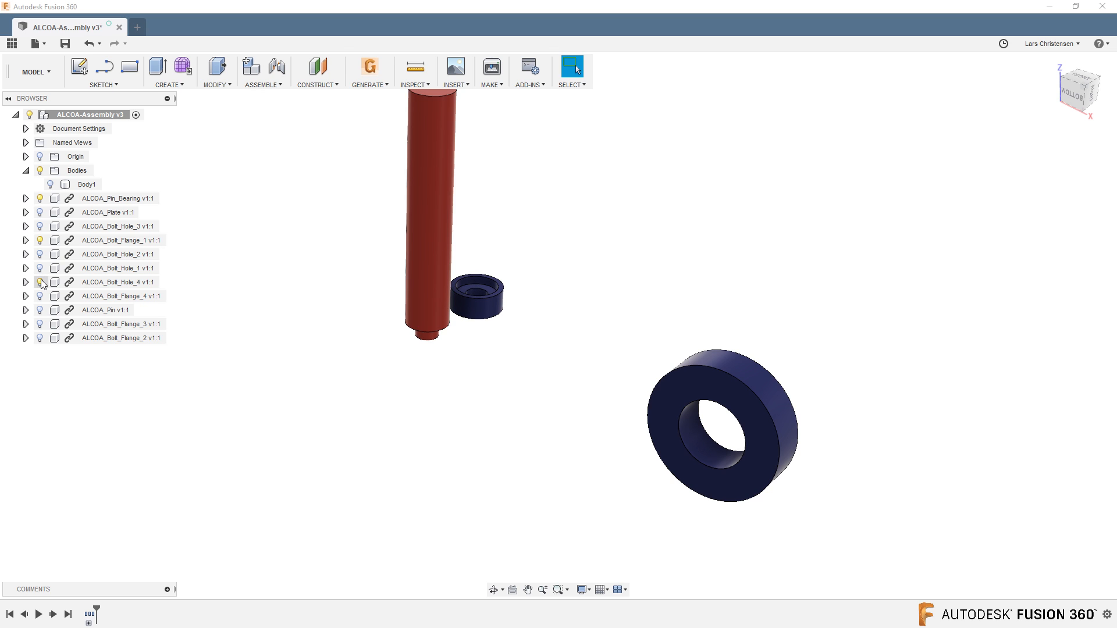
click(40, 282)
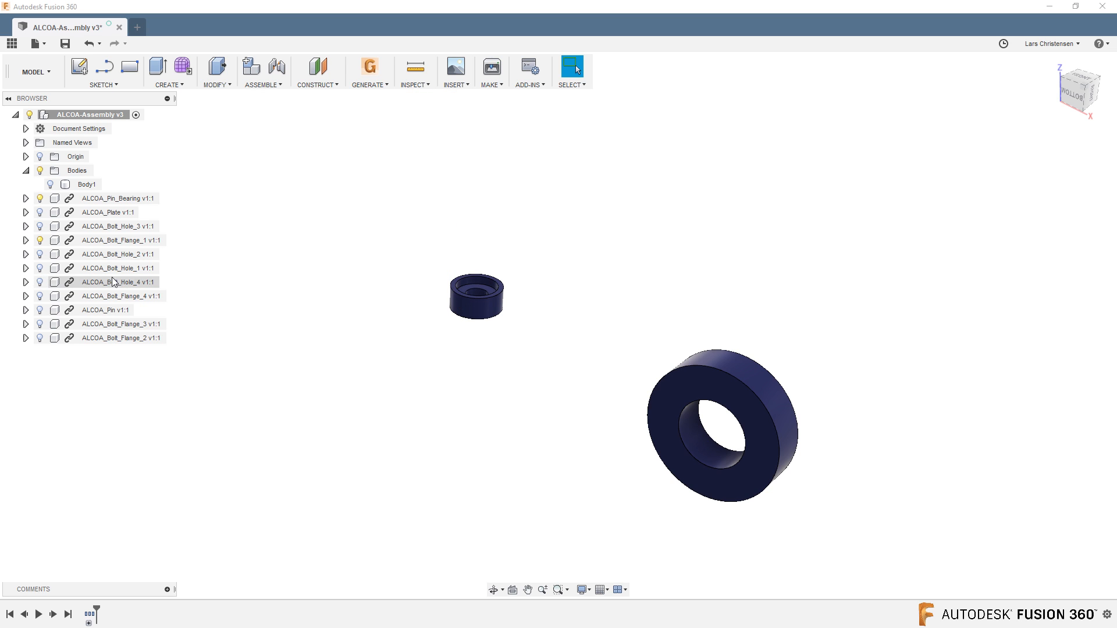
Step: Show ALCOA_Bolt_Flange_4, ALCOA_Bolt_Flange_3 and ALCOA_Bolt_Flange_2, and examine the four flanges beside the pin bearing
click(39, 296)
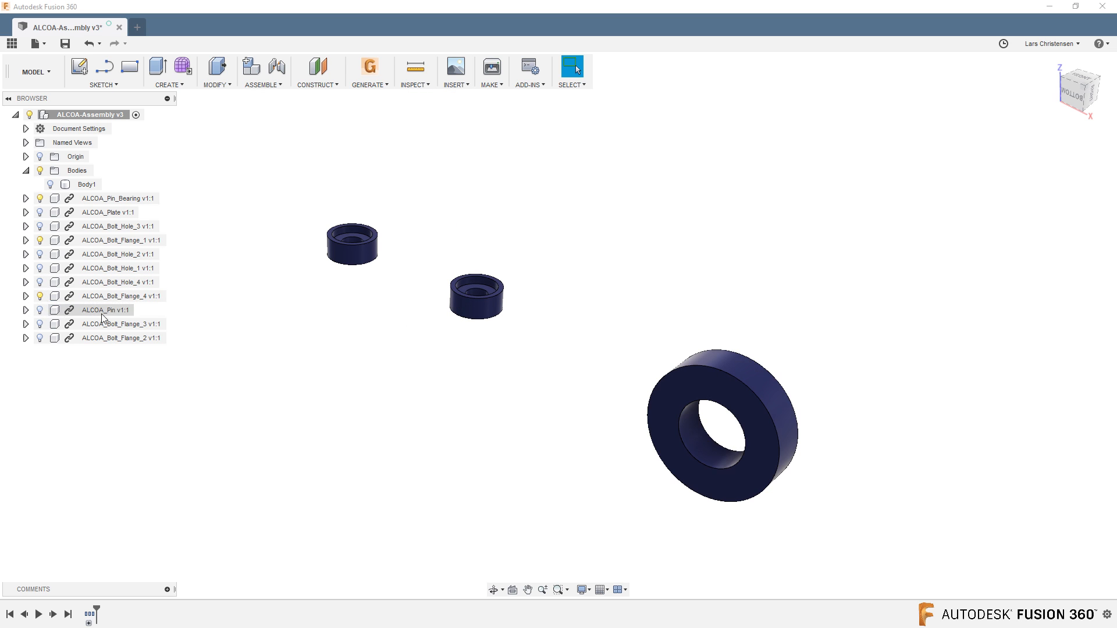
click(40, 324)
click(39, 338)
shift+middle_drag(455, 293, 581, 369)
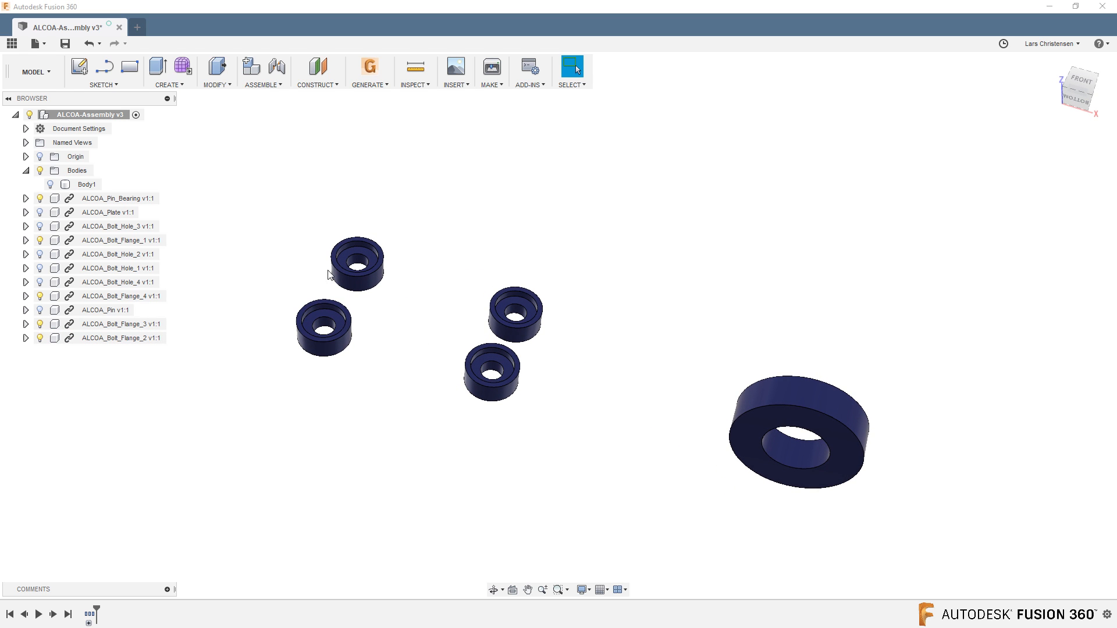
shift+middle_drag(476, 389, 291, 359)
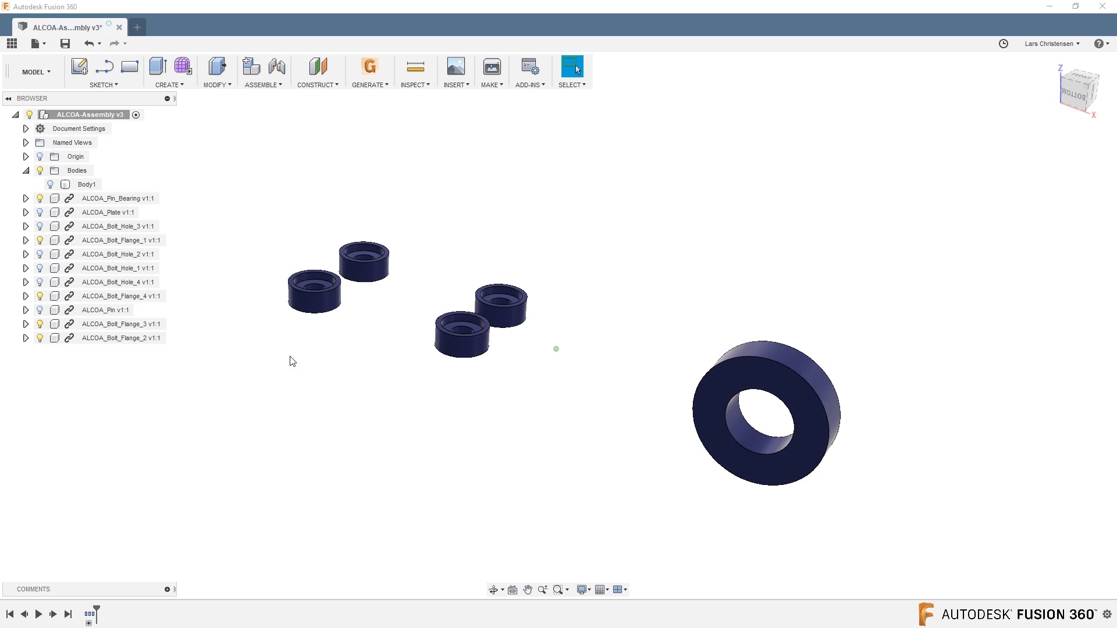
Step: Show the ALCOA_Pin, the four ALCOA_Bolt_Hole components and the ALCOA_Plate
click(40, 310)
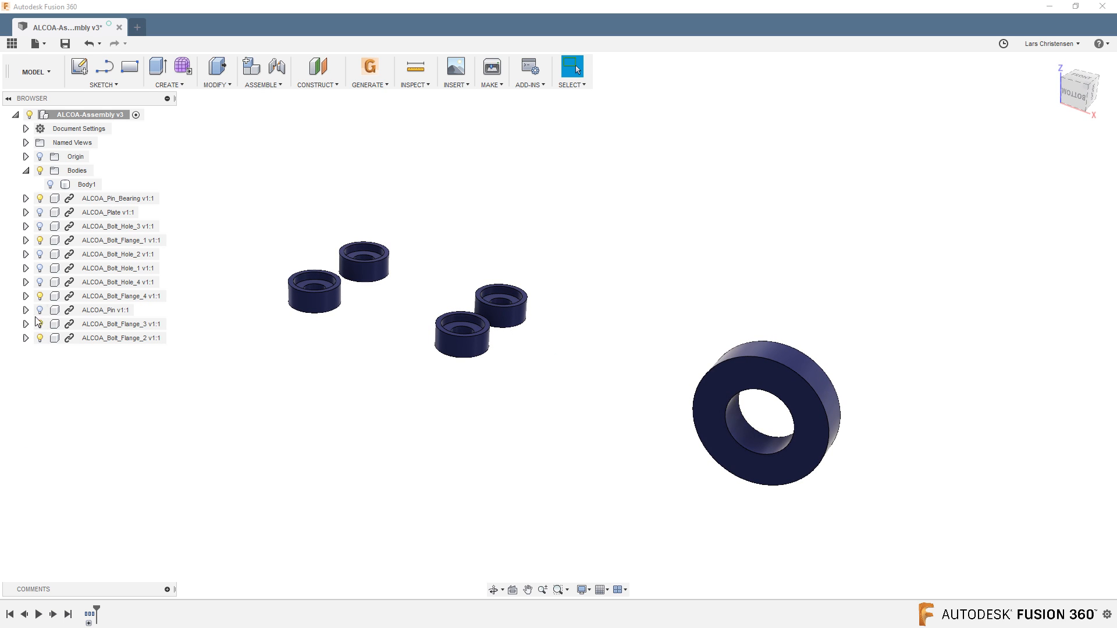
click(40, 311)
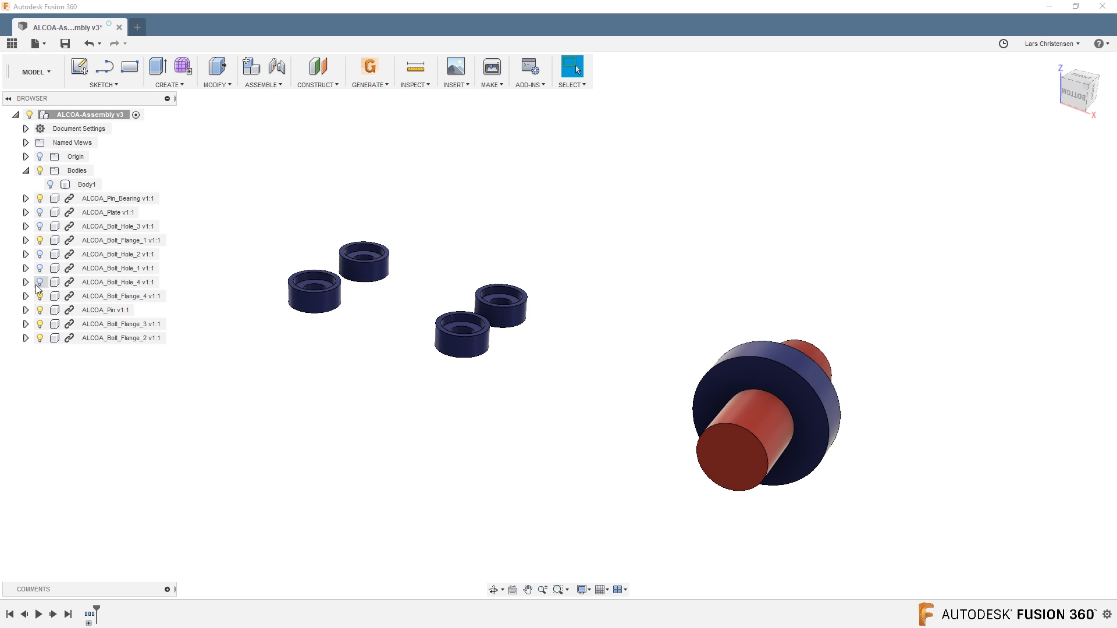
click(40, 282)
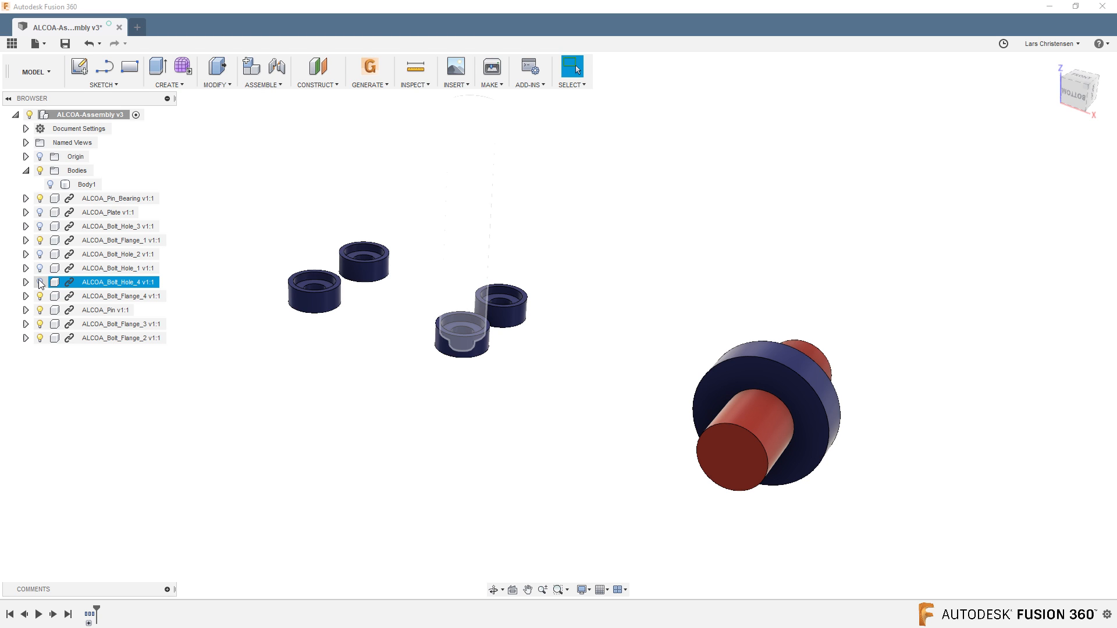
click(40, 282)
click(39, 268)
click(39, 254)
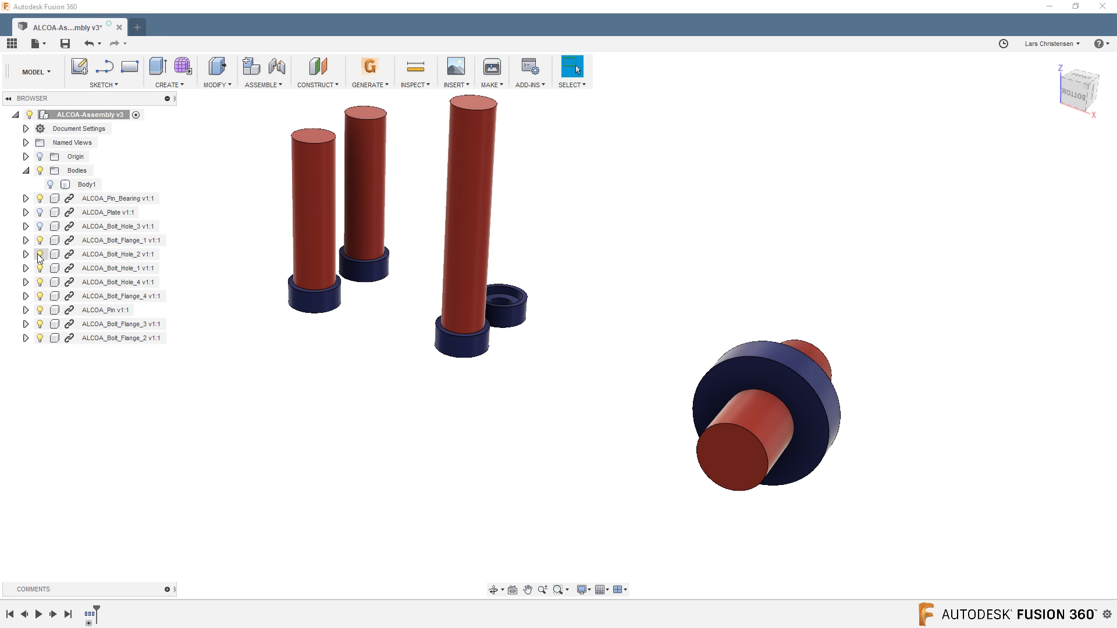
click(40, 226)
click(40, 212)
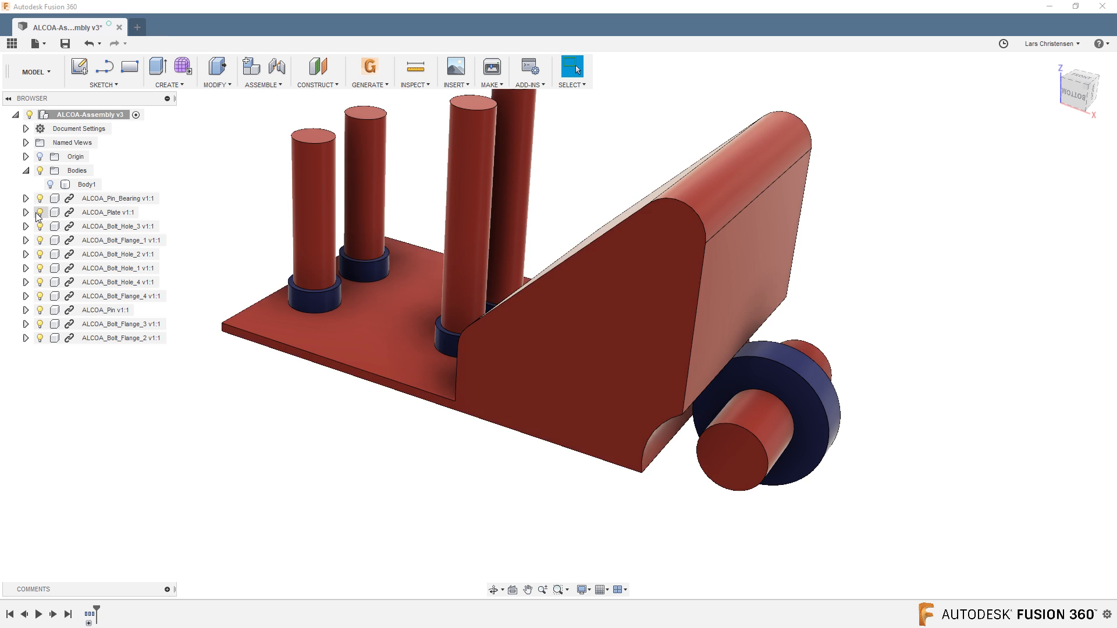
Step: Show Body1 among the linked components, collapse the Bodies folder, and check how the parts fit around the bracket
shift+middle_drag(456, 454, 641, 250)
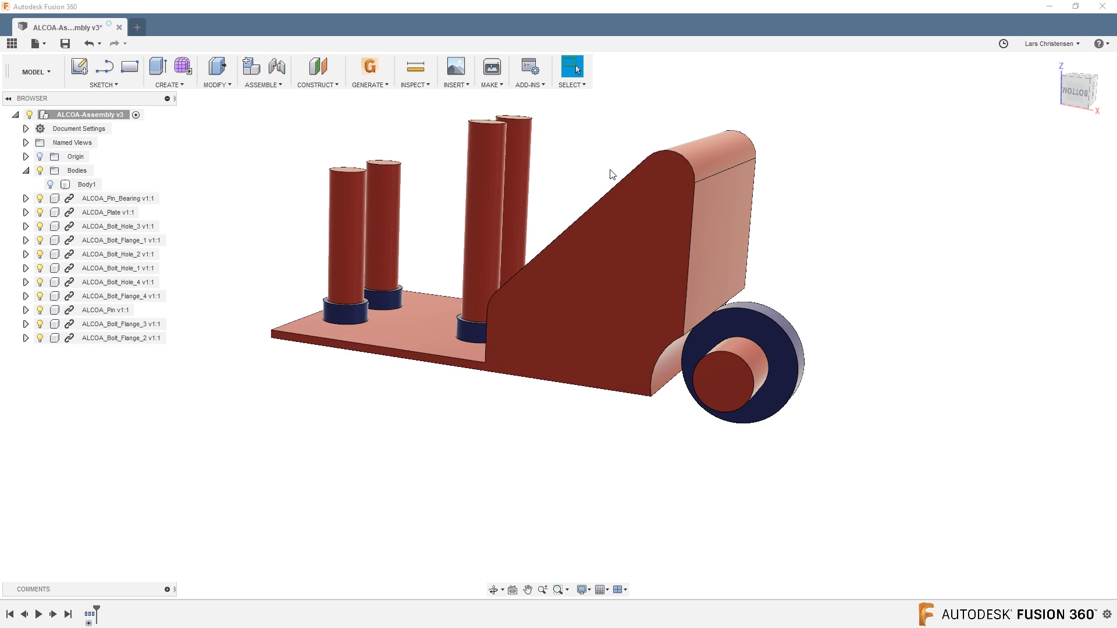
shift+middle_drag(291, 224, 284, 260)
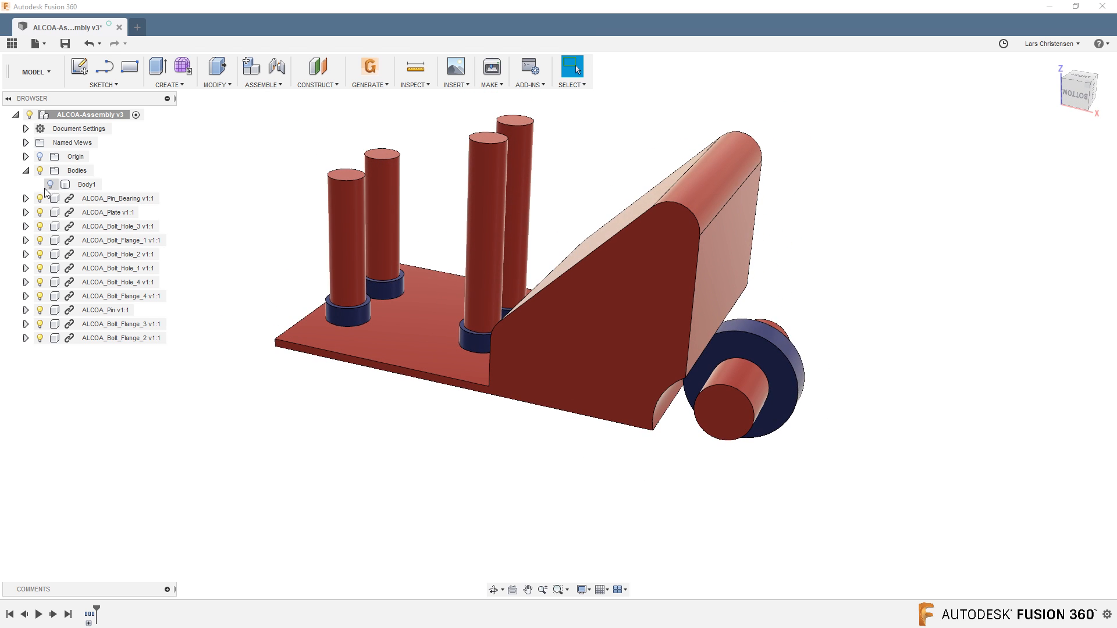
click(50, 184)
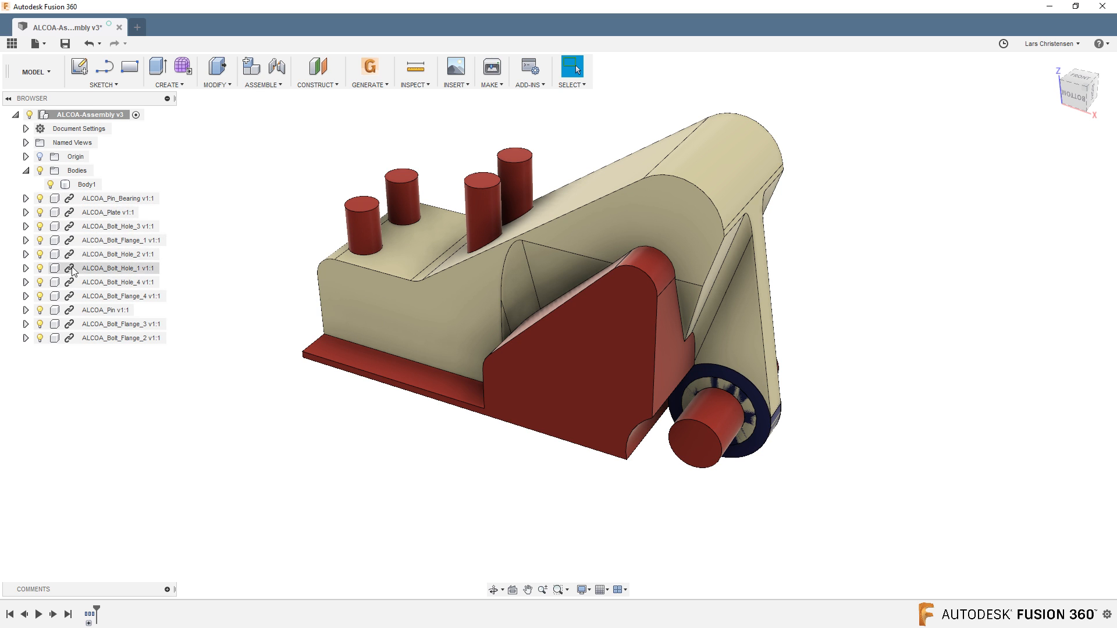
click(25, 171)
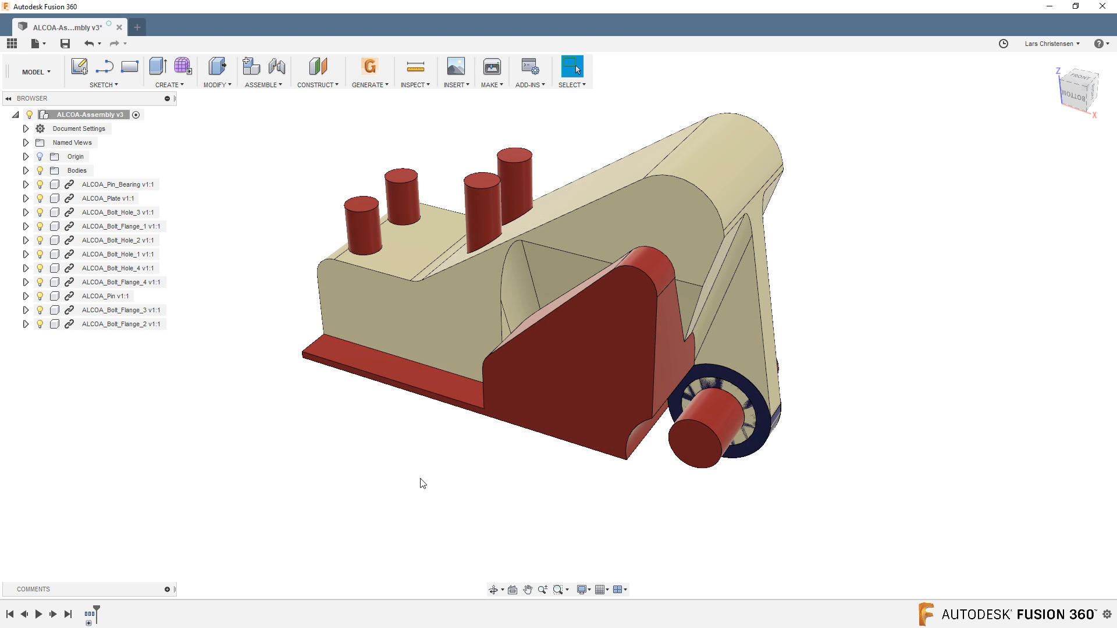
shift+middle_drag(423, 484, 462, 448)
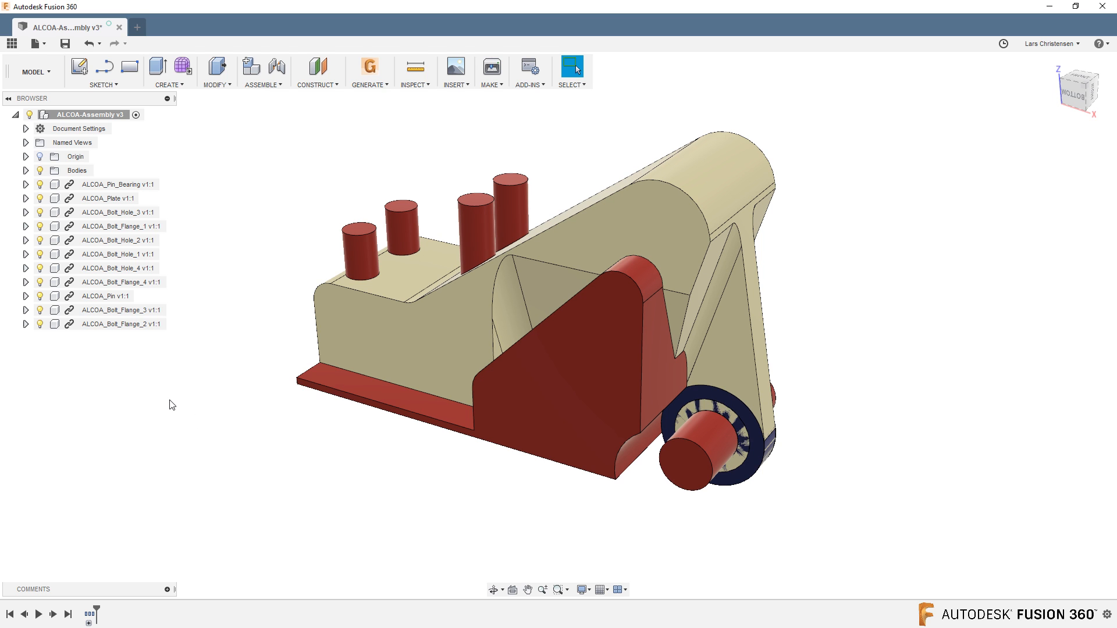
shift+middle_drag(170, 401, 138, 400)
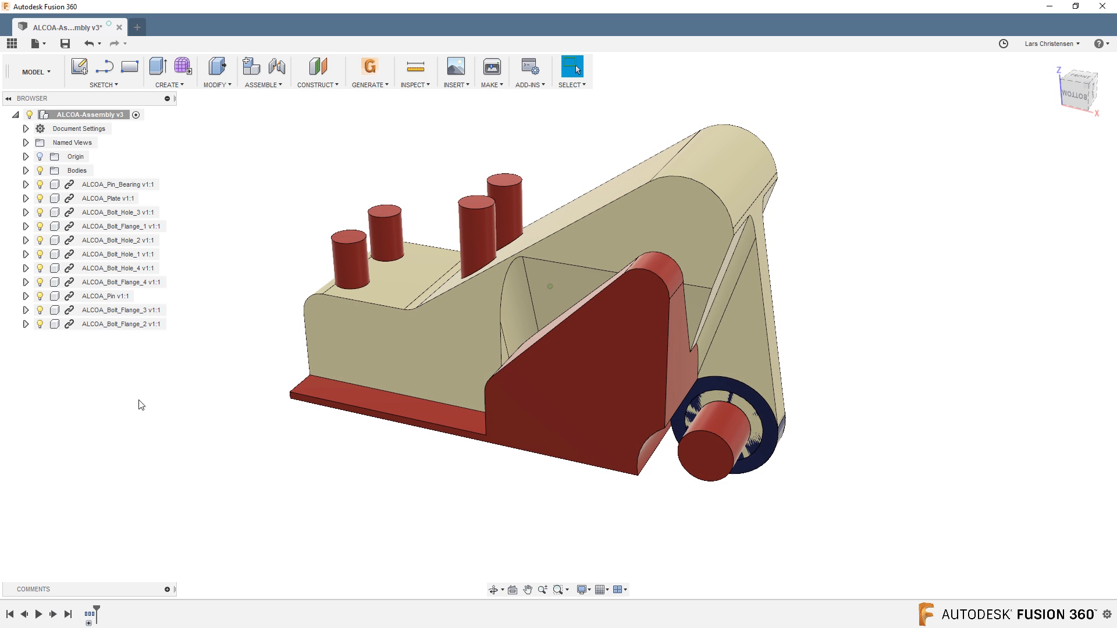
Step: Hide all the linked components from ALCOA_Pin_Bearing to ALCOA_Bolt_Flange_2 together, and hide the Bodies folder
click(93, 185)
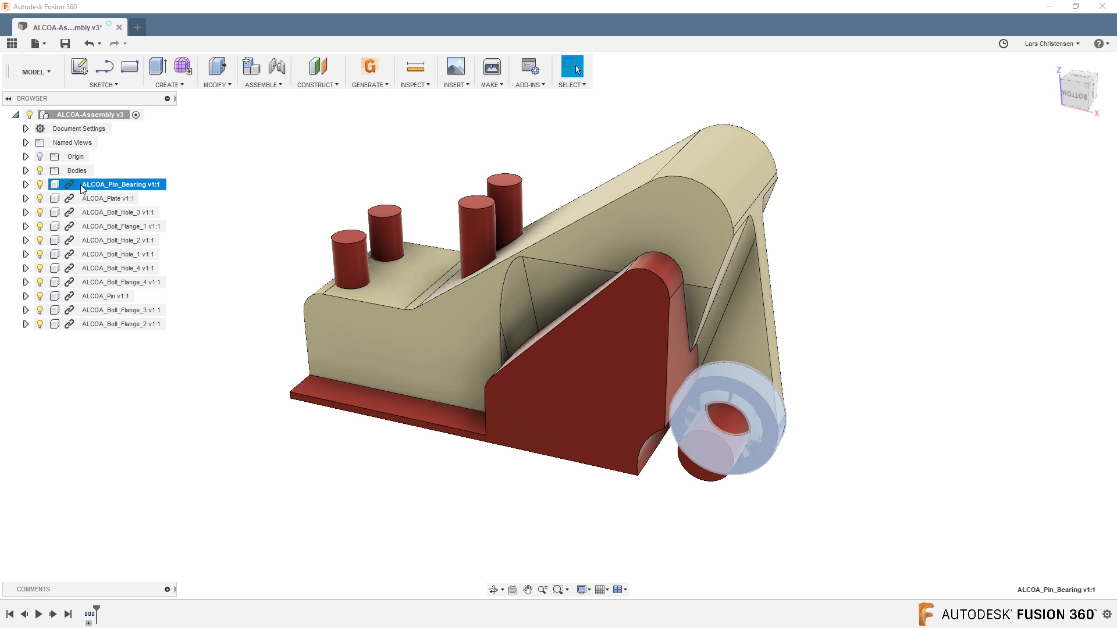
shift+click(101, 324)
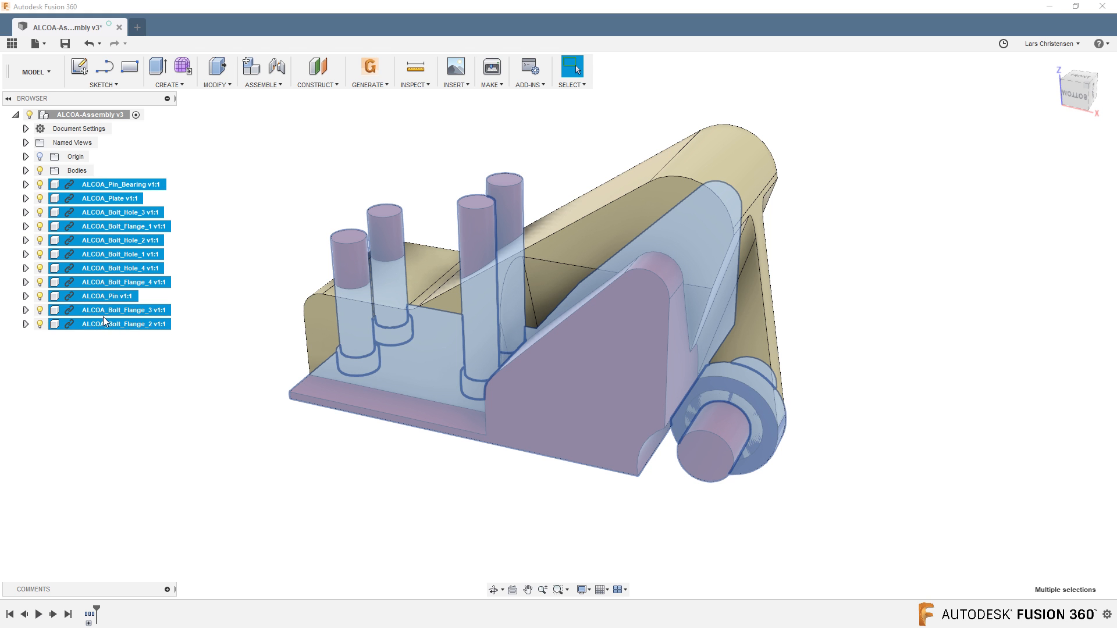
right_click(107, 330)
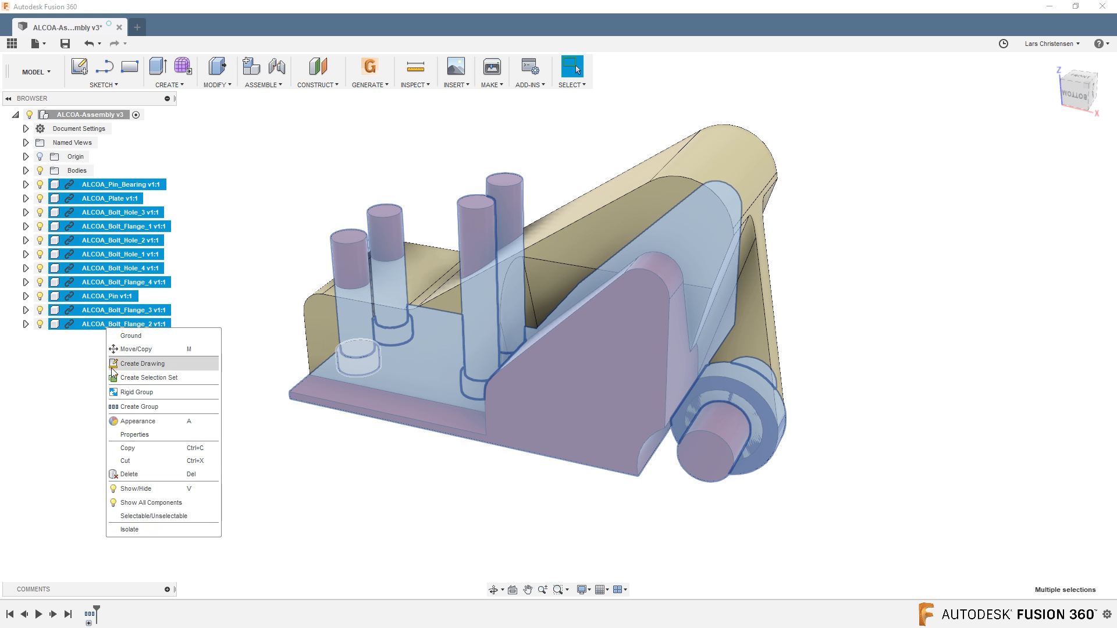
click(125, 490)
shift+middle_drag(276, 492, 396, 349)
click(41, 170)
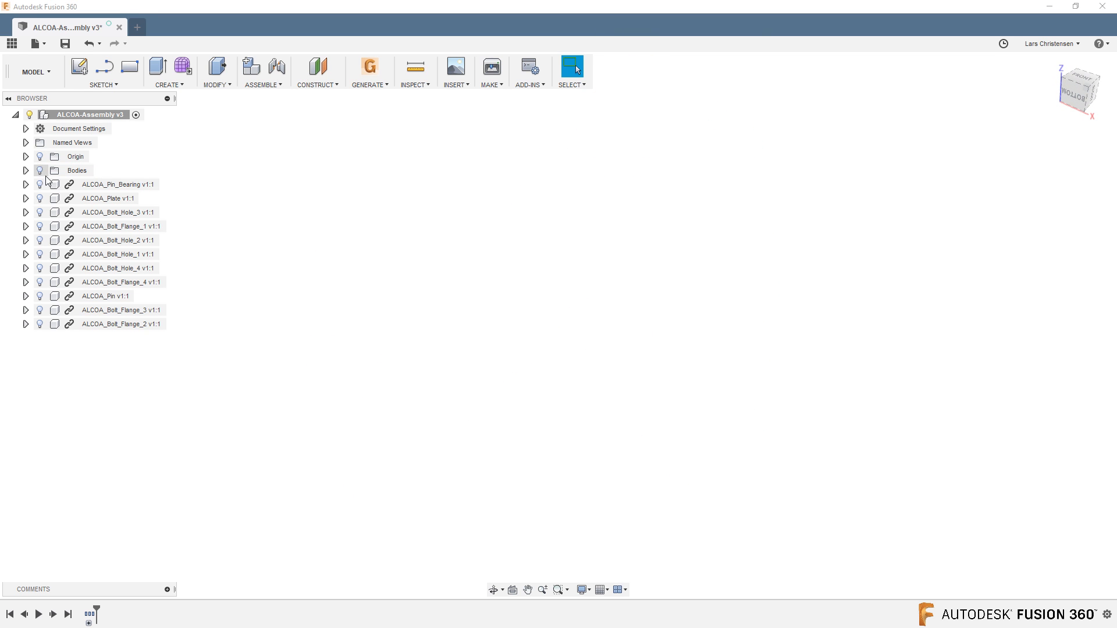
Step: Show all the linked components from ALCOA_Pin_Bearing to ALCOA_Bolt_Flange_2 together again, along with the Bodies folder
click(106, 185)
shift+click(132, 325)
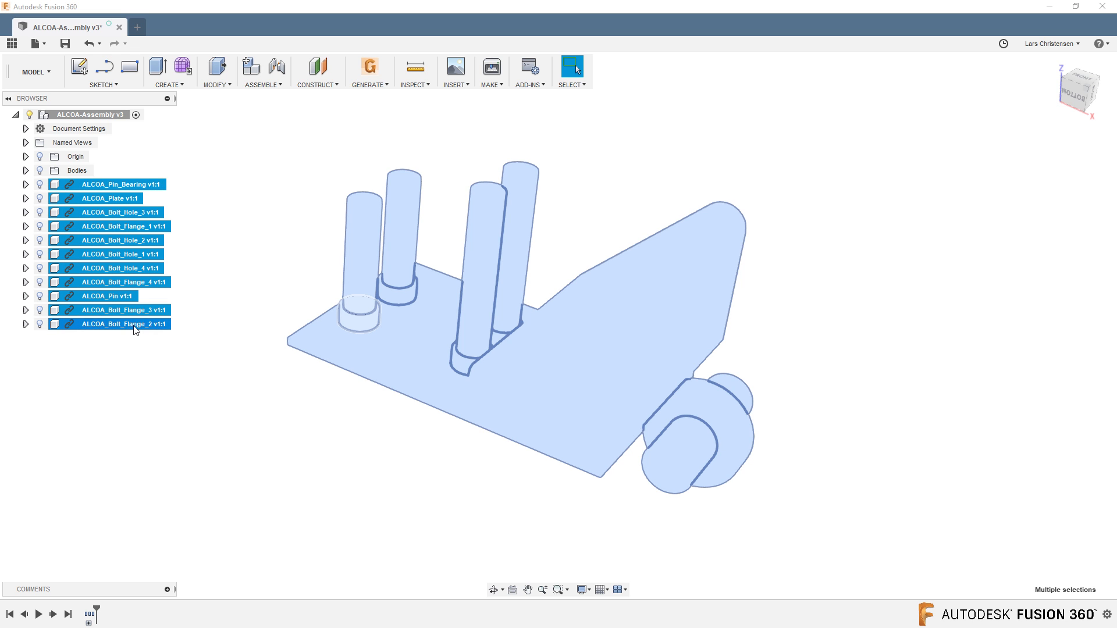
right_click(134, 326)
click(162, 489)
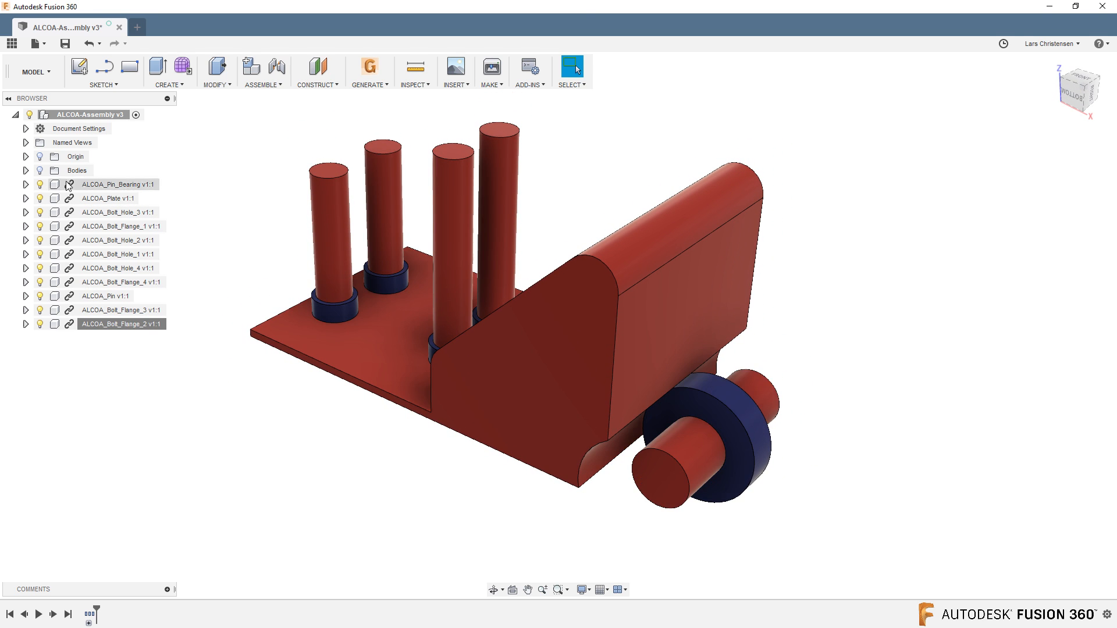
click(39, 171)
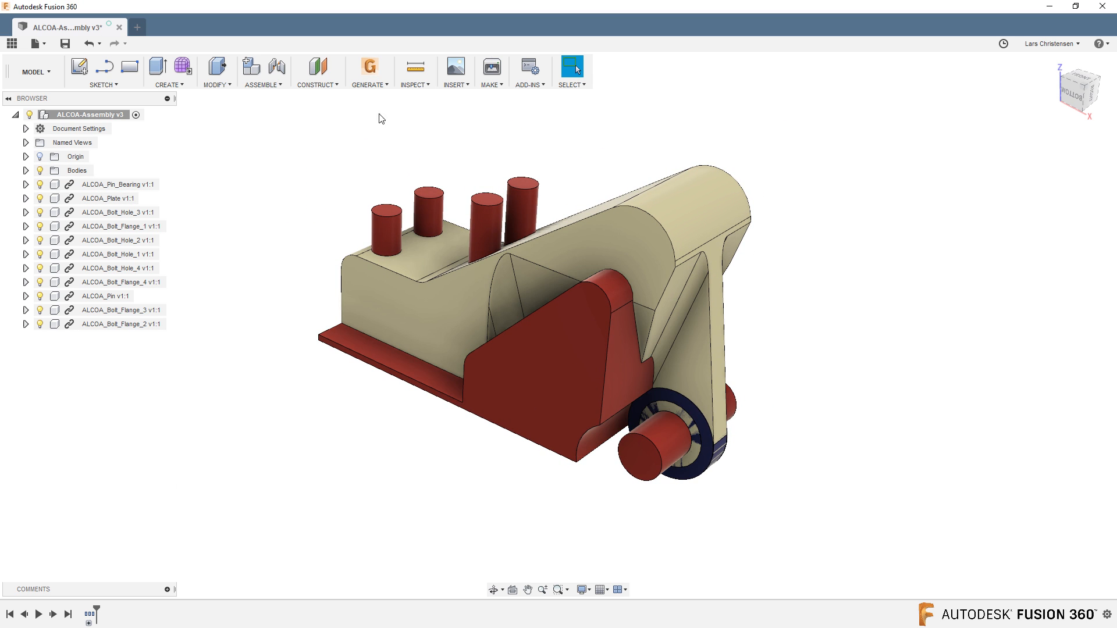
Step: Send the ALCOA assembly to Autodesk Generative Design, import its geometry in inches, and look the imported model over
click(369, 69)
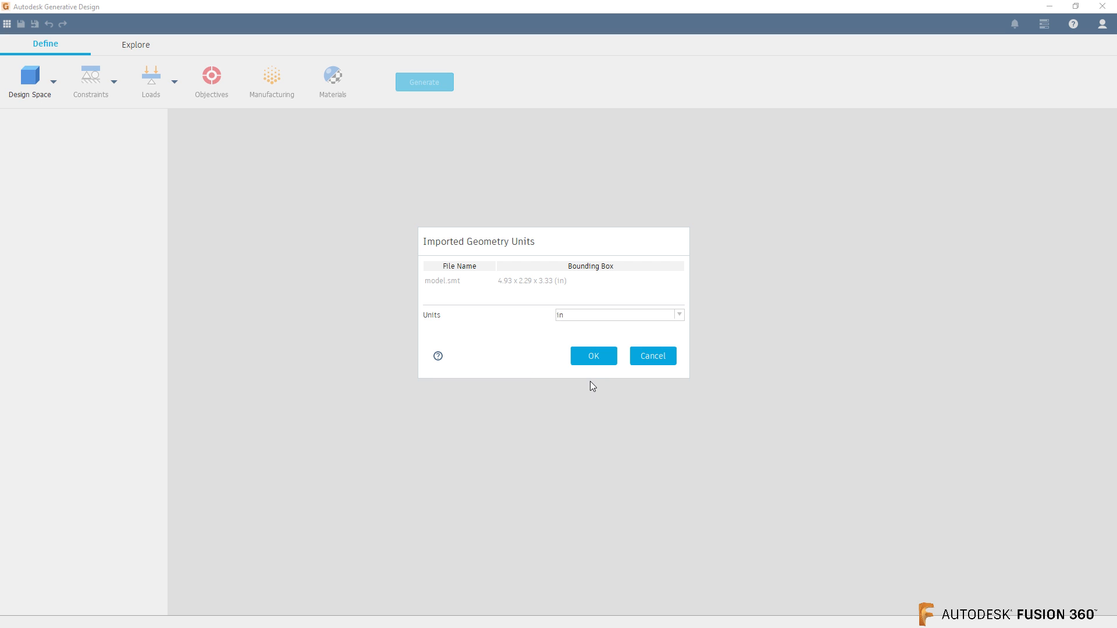
click(591, 362)
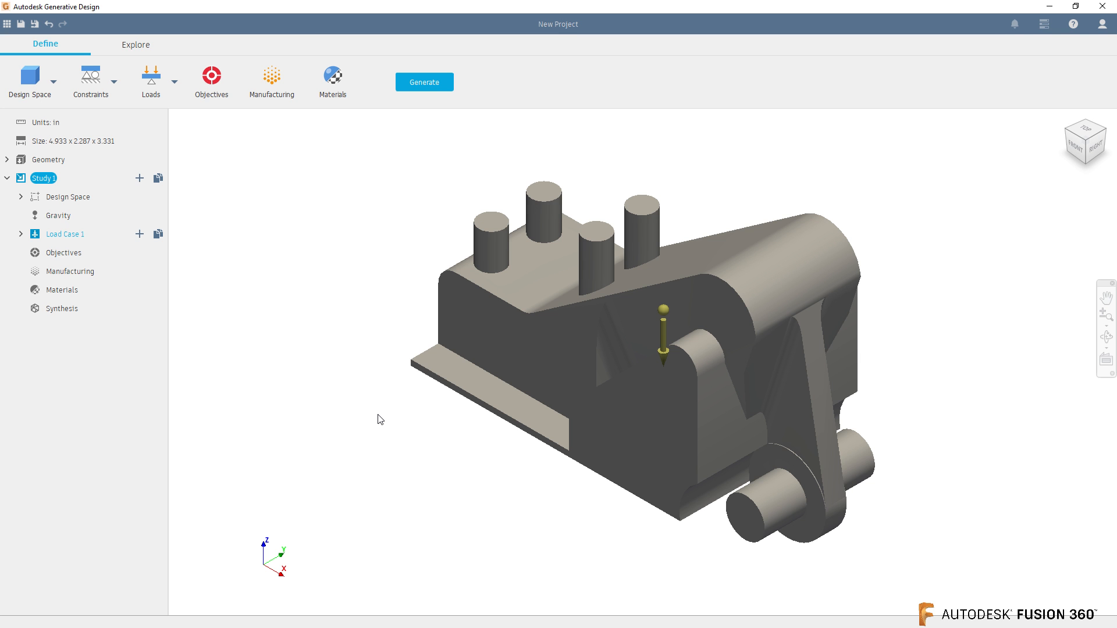
scroll(198, 365, down, 1)
scroll(618, 410, up, 1)
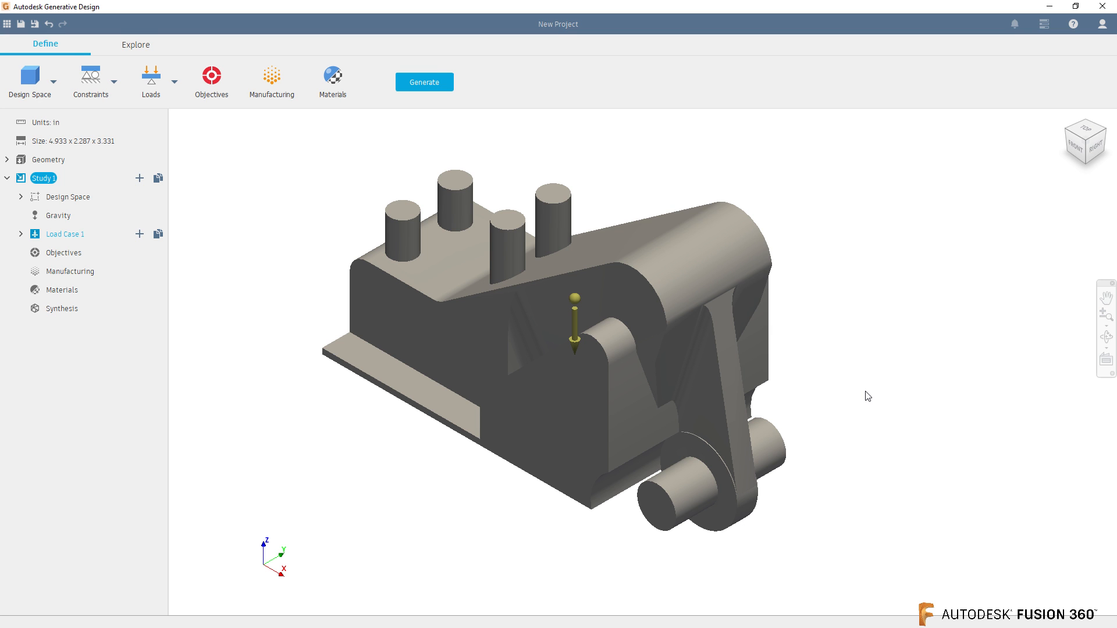
shift+middle_drag(848, 425, 306, 456)
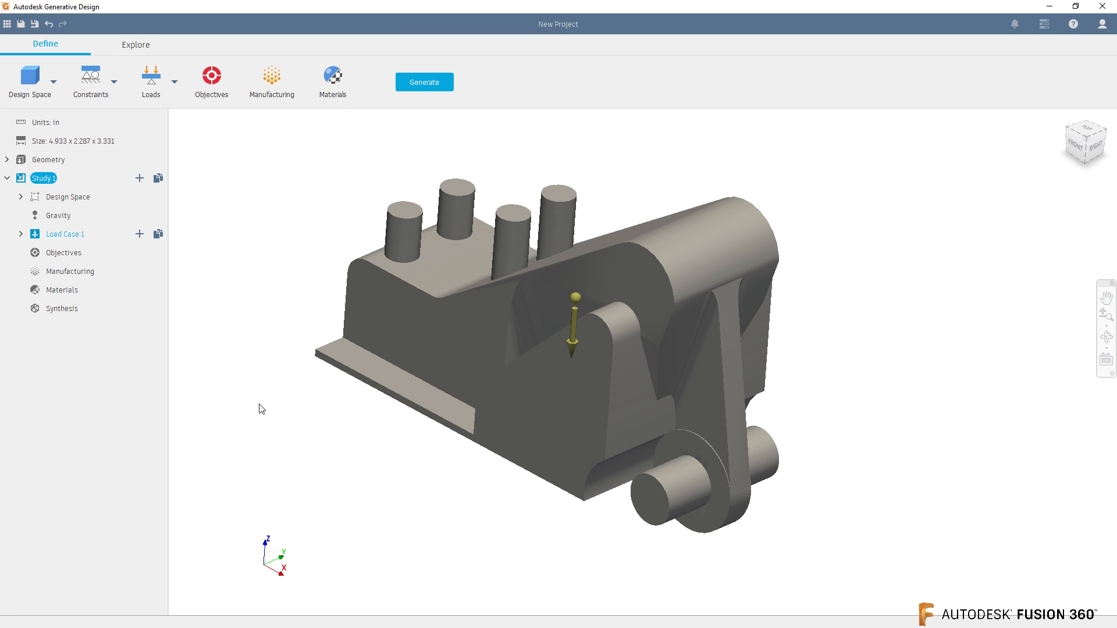
shift+middle_drag(374, 501, 213, 294)
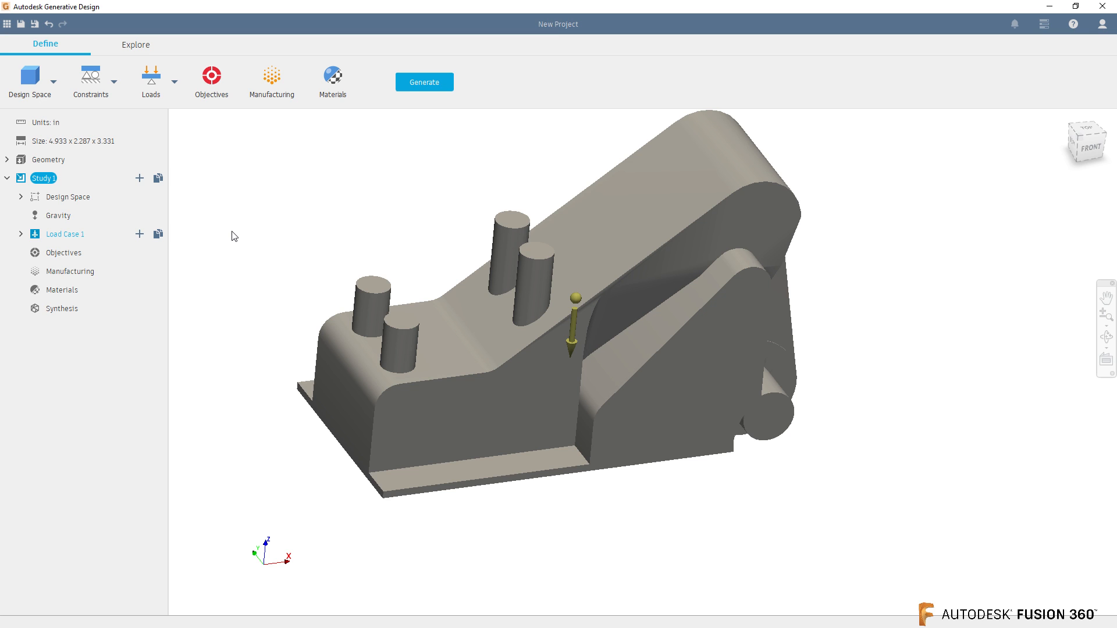
Step: Assign the large original bracket body as the starting shape of Study 1
click(53, 81)
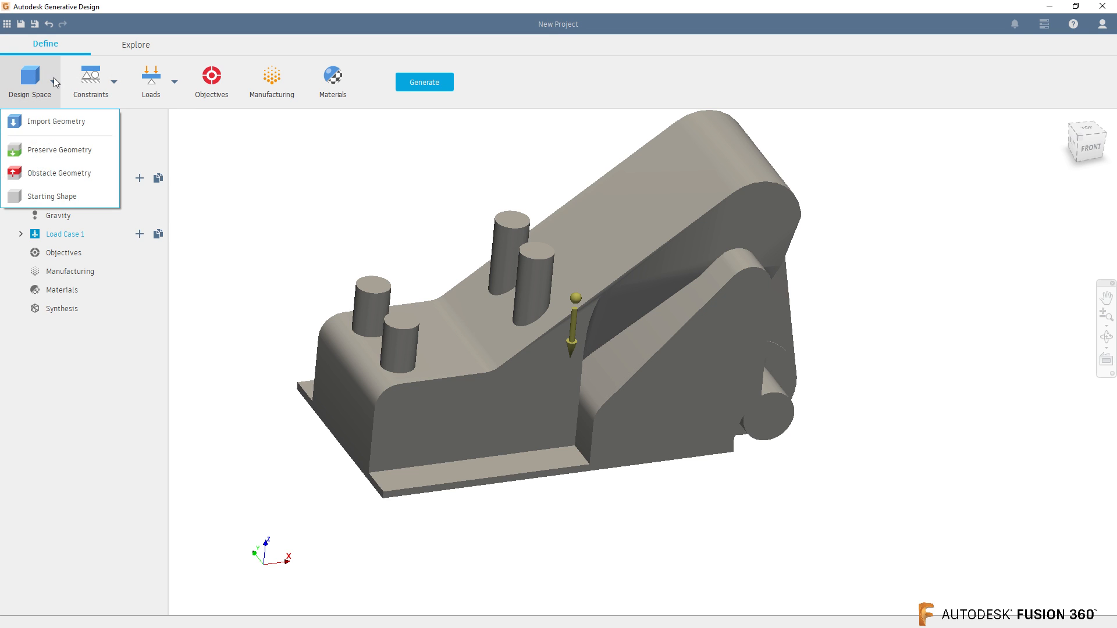
click(49, 198)
drag(517, 267, 965, 261)
click(669, 193)
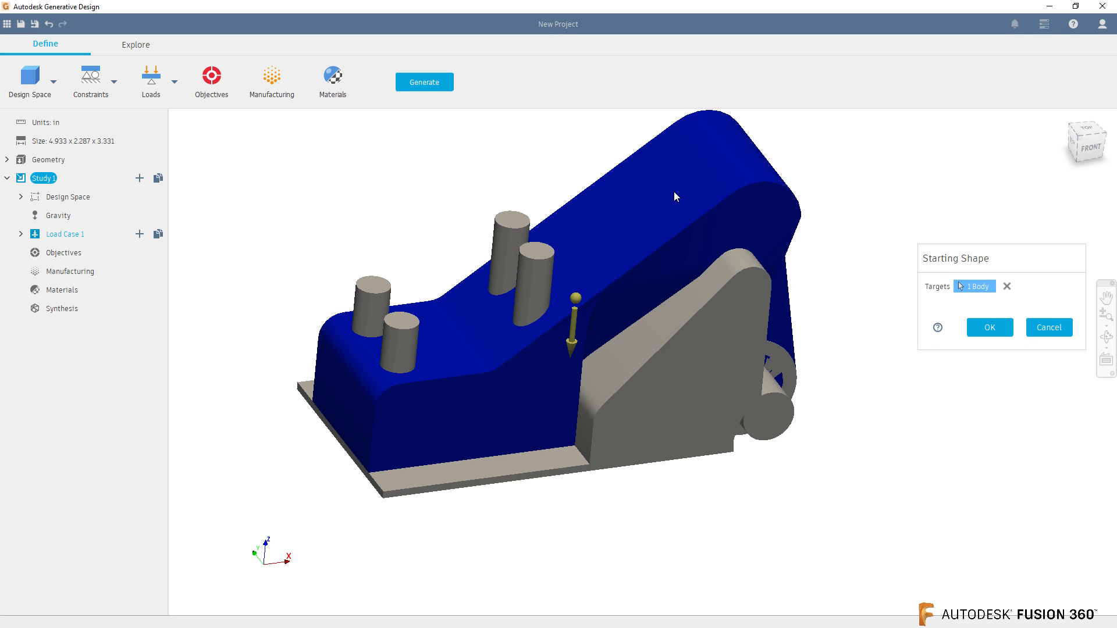
click(990, 328)
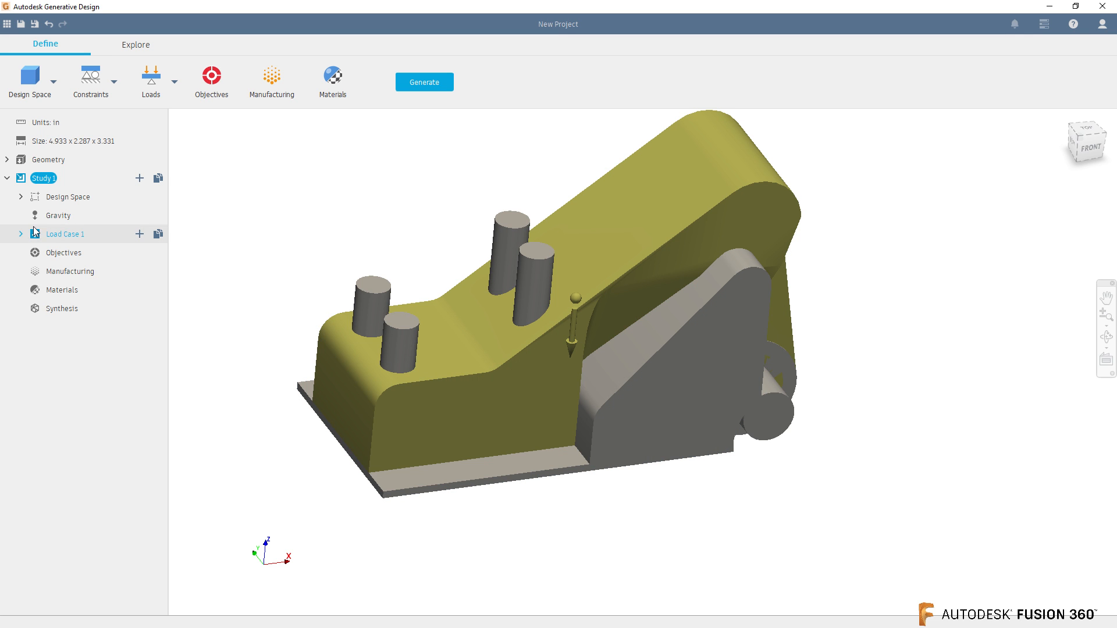
Step: Expand the design space of Study 1 and hide the starting shape
click(21, 197)
mouse_move(140, 253)
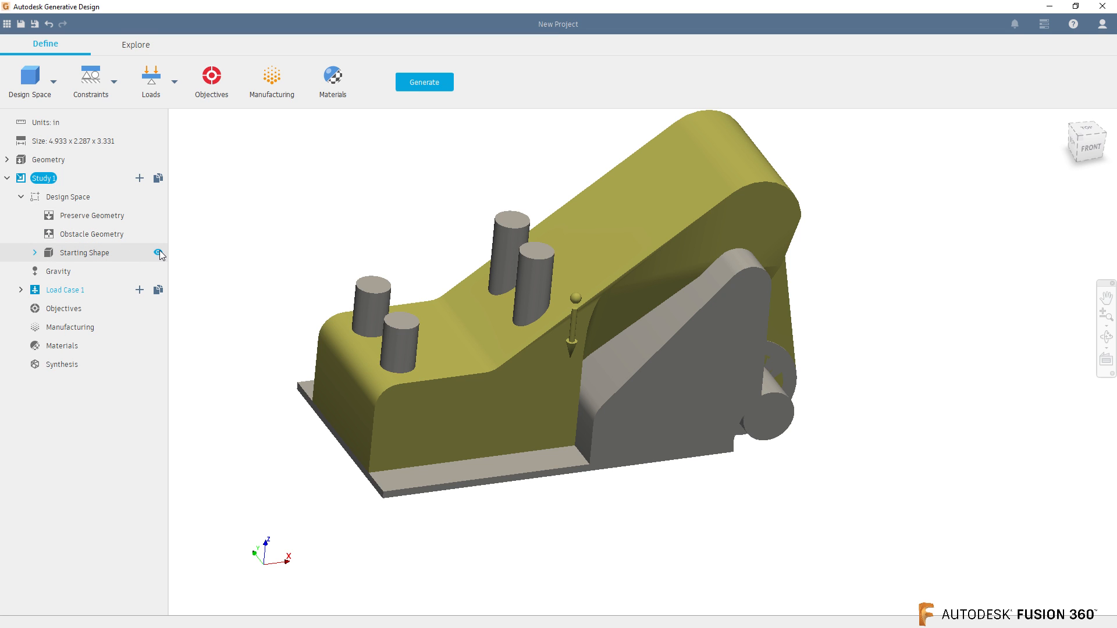
click(158, 253)
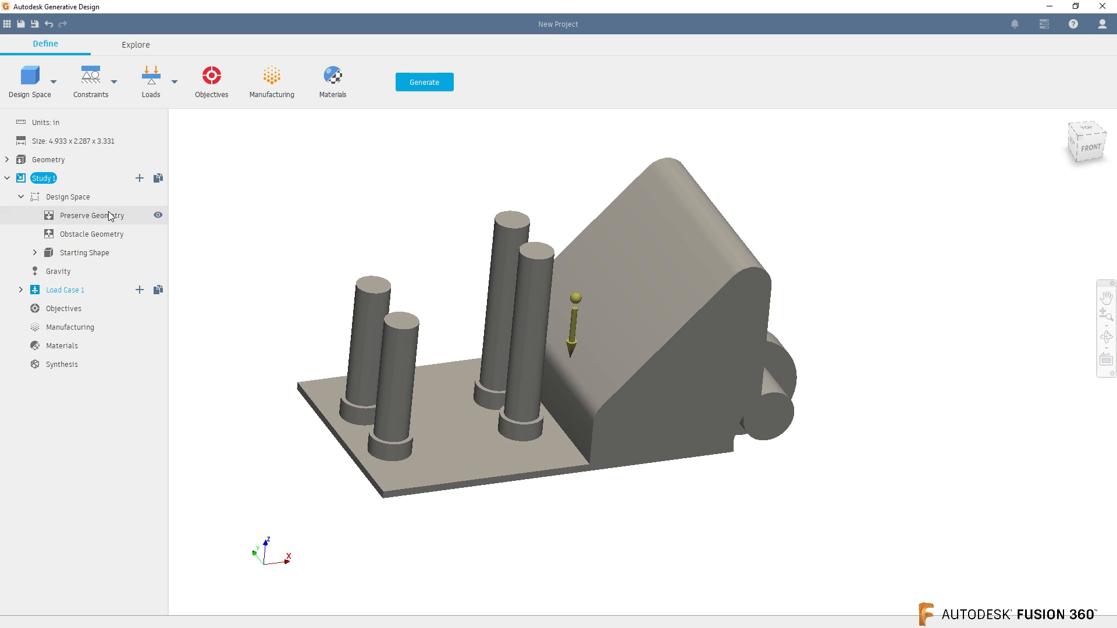
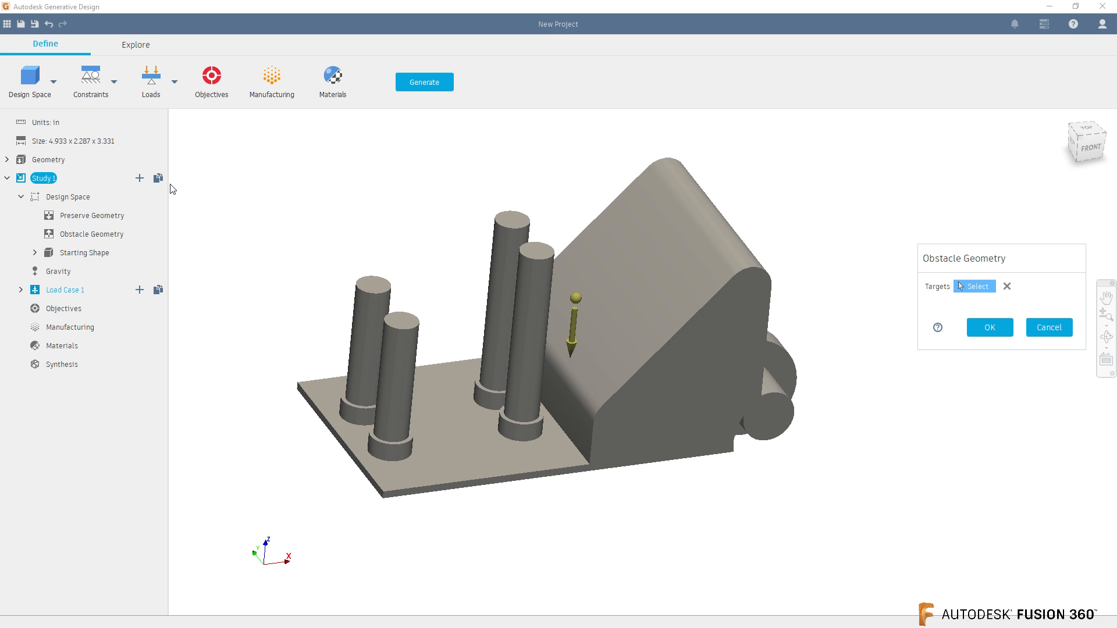
Step: Assign the plate body, the four bolt cylinders and the pin through the bearing as obstacle geometry
click(644, 300)
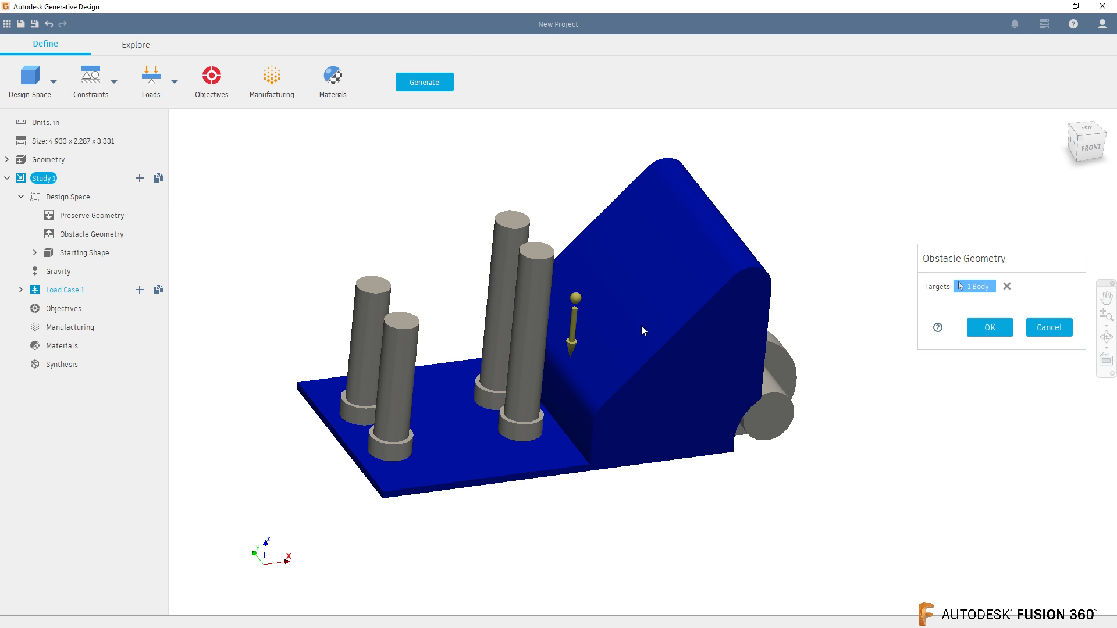
click(539, 323)
click(508, 282)
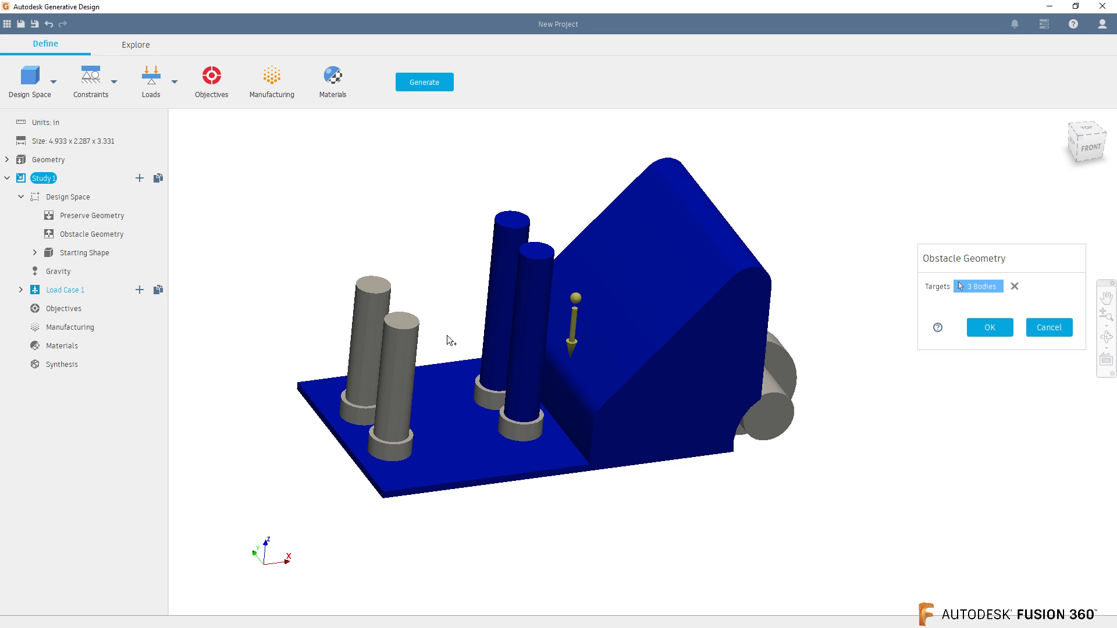
click(400, 358)
click(359, 332)
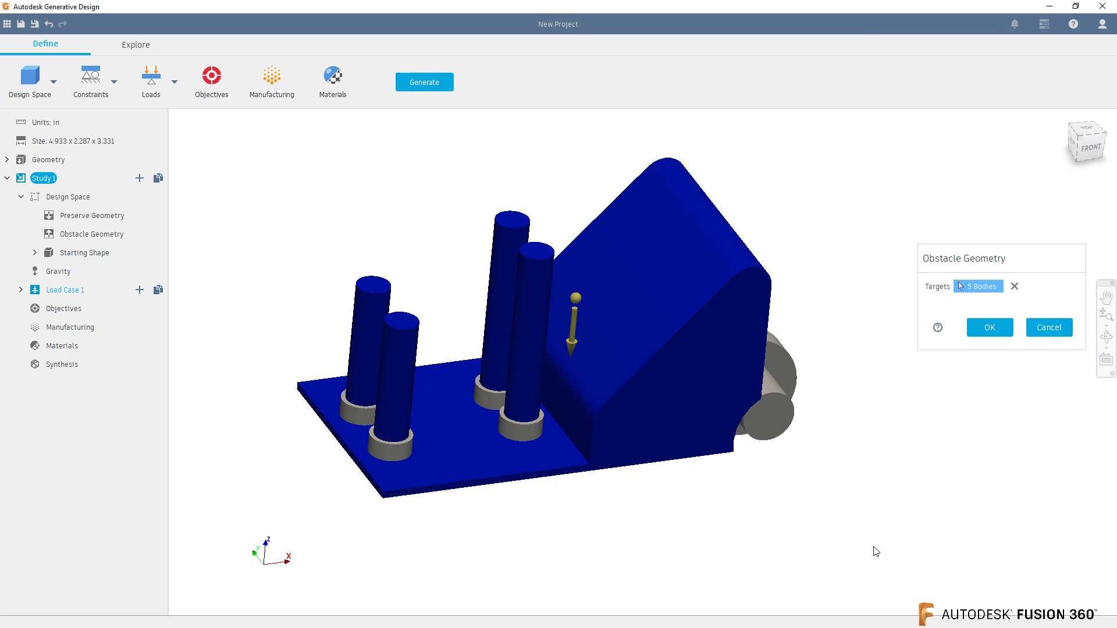
shift+middle_drag(865, 574, 665, 583)
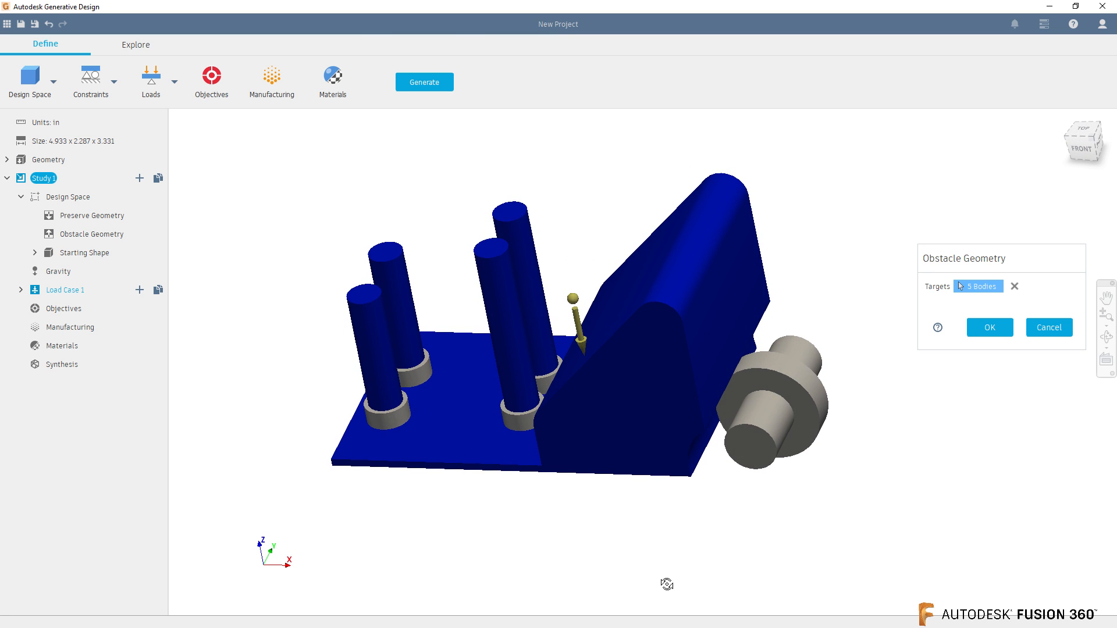
click(760, 424)
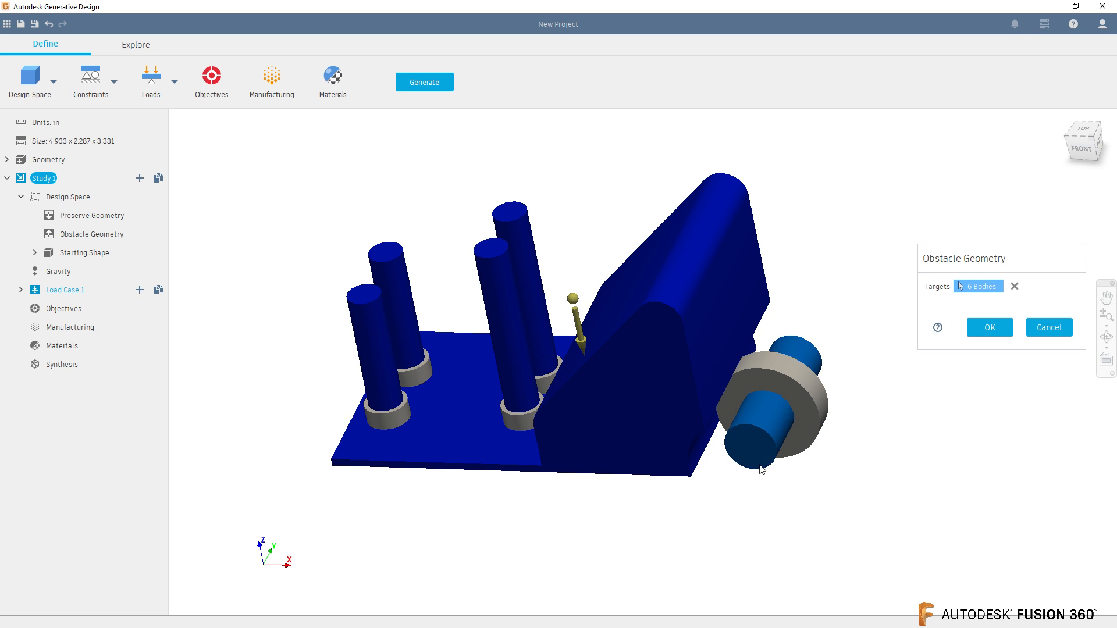
click(994, 331)
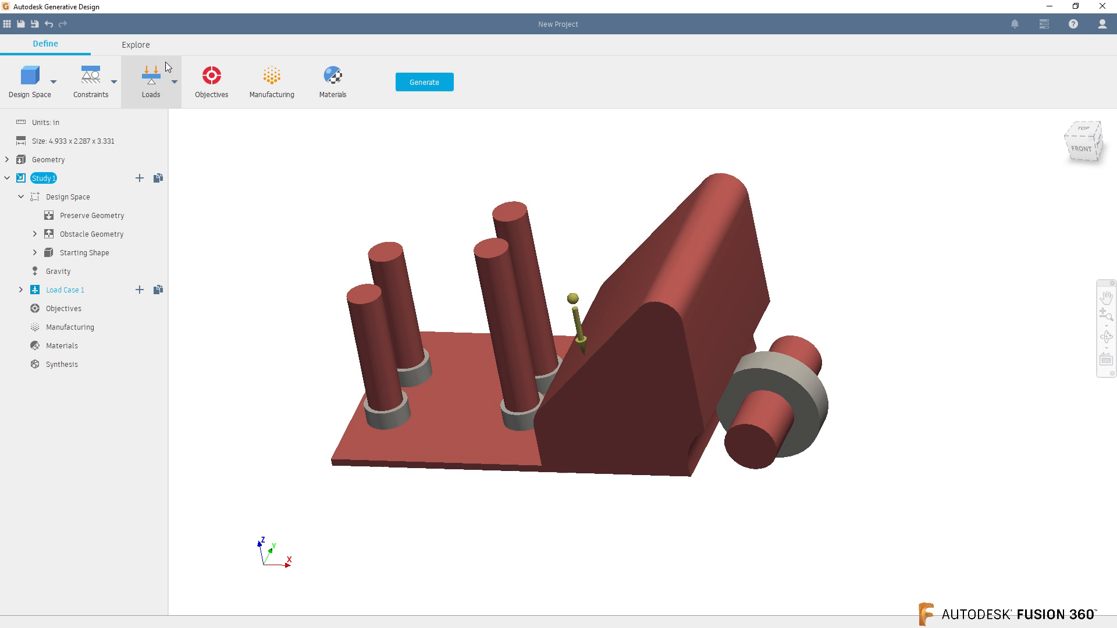
Step: Hide the obstacle geometry so only the bolt flanges and the pin bearing remain in view
click(54, 82)
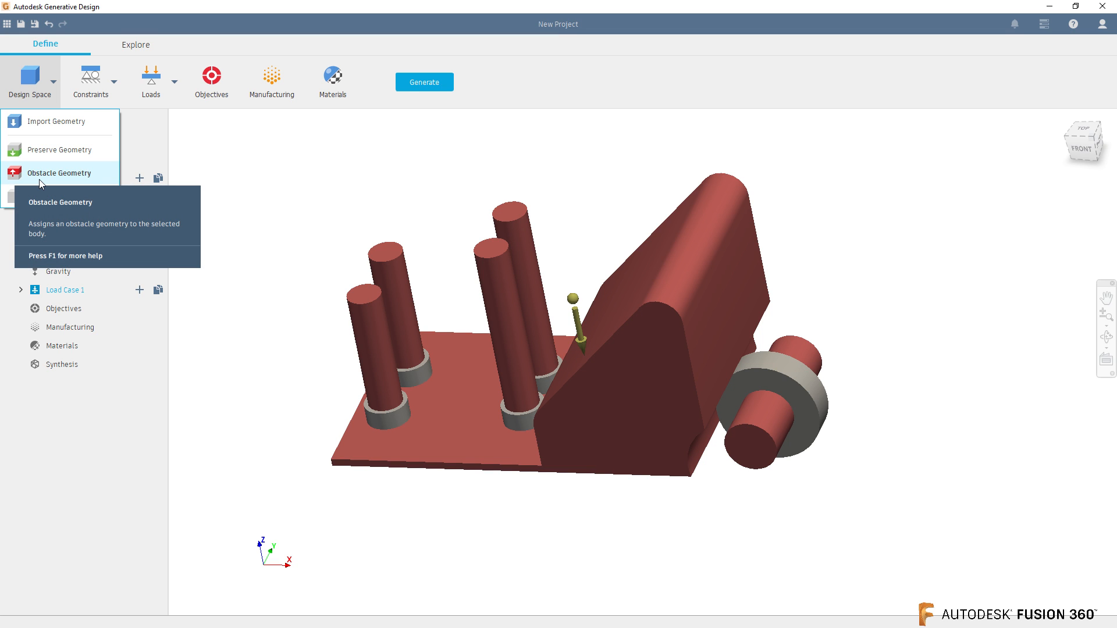
click(263, 166)
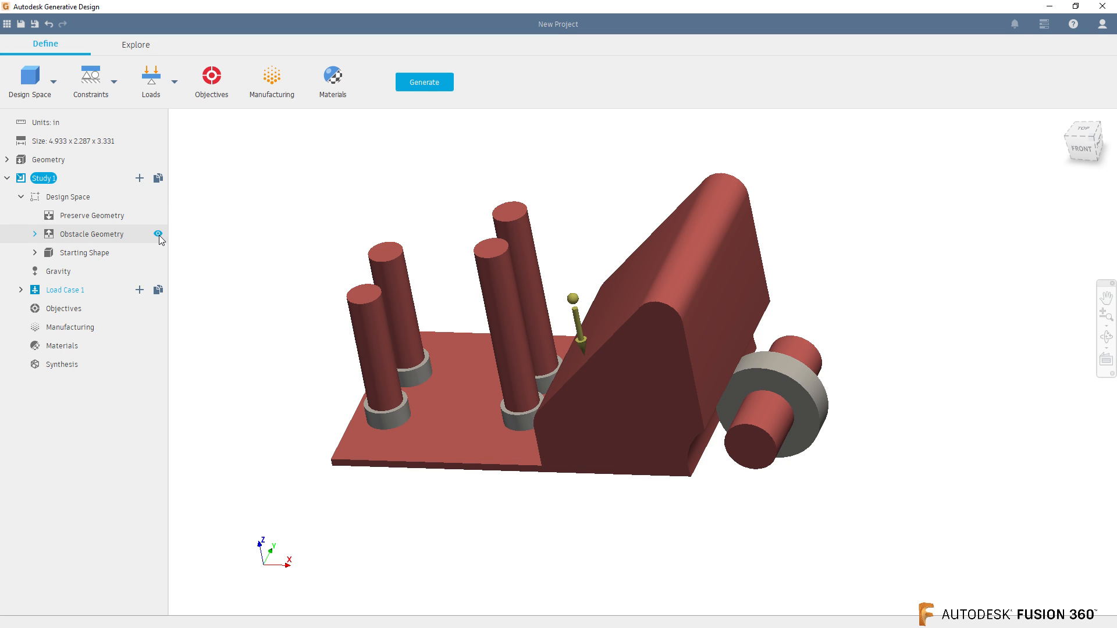
click(157, 234)
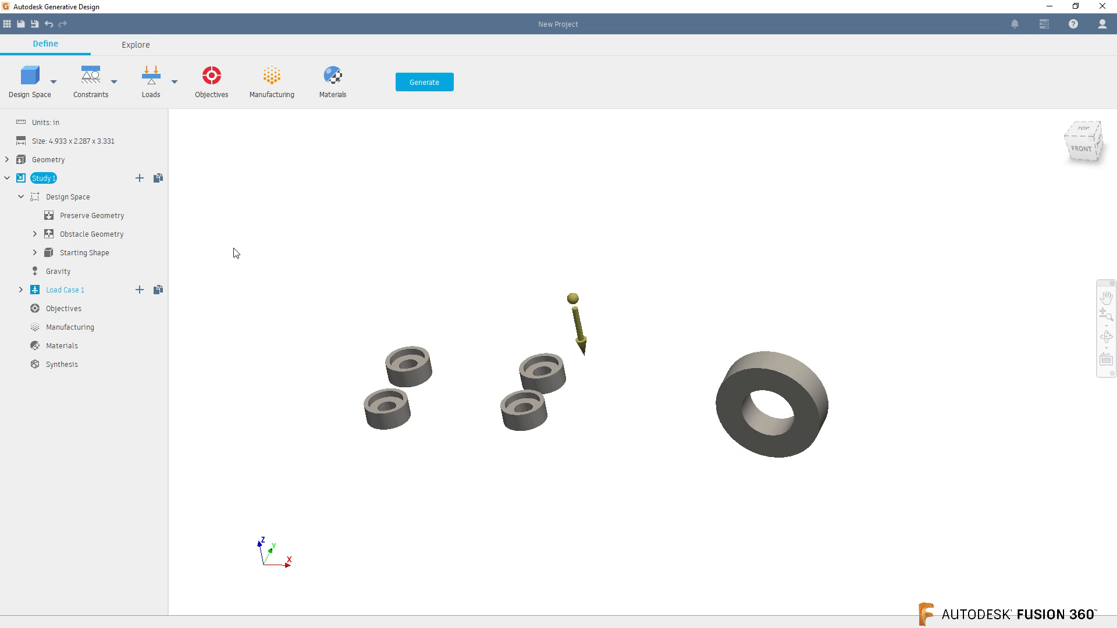
Step: Assign the large pin bearing ring and the four bolt flanges as preserve geometry
click(54, 82)
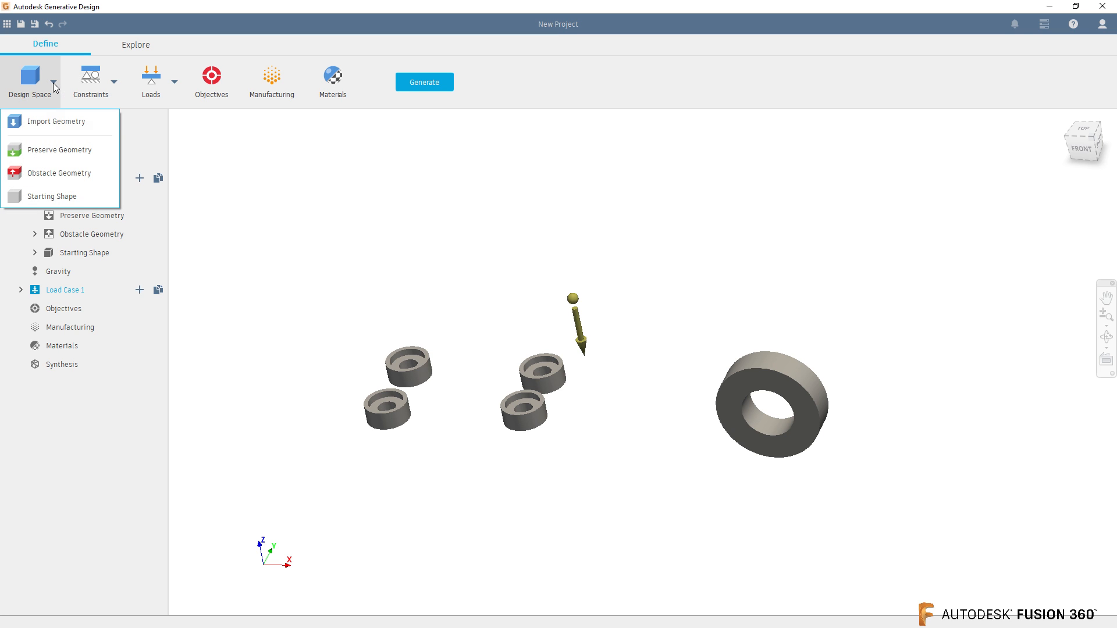
click(35, 153)
click(805, 395)
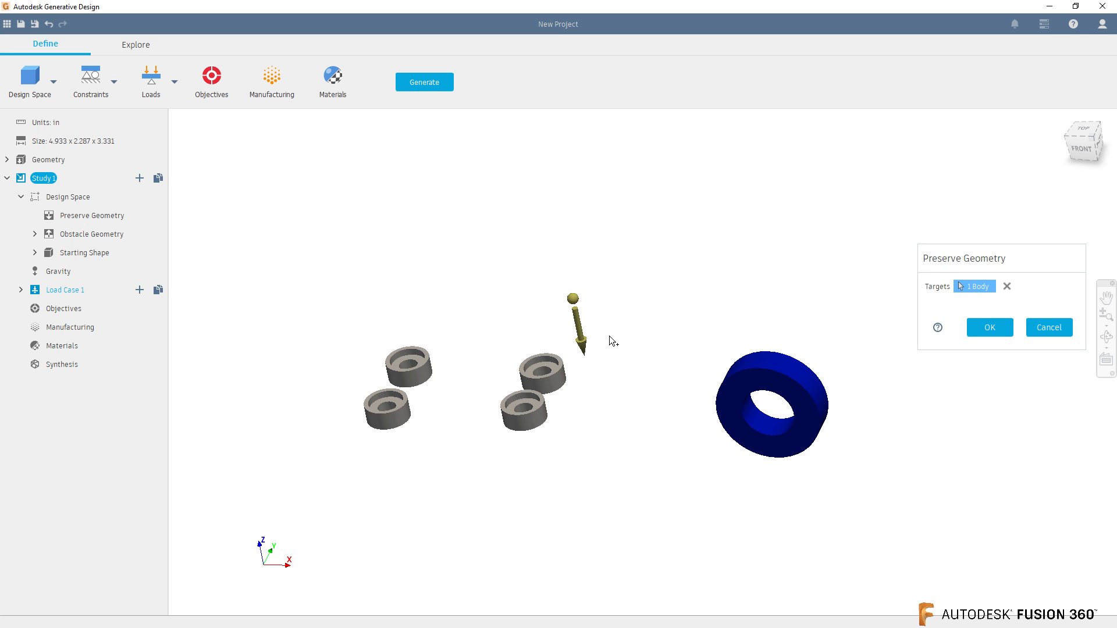
click(555, 375)
click(543, 422)
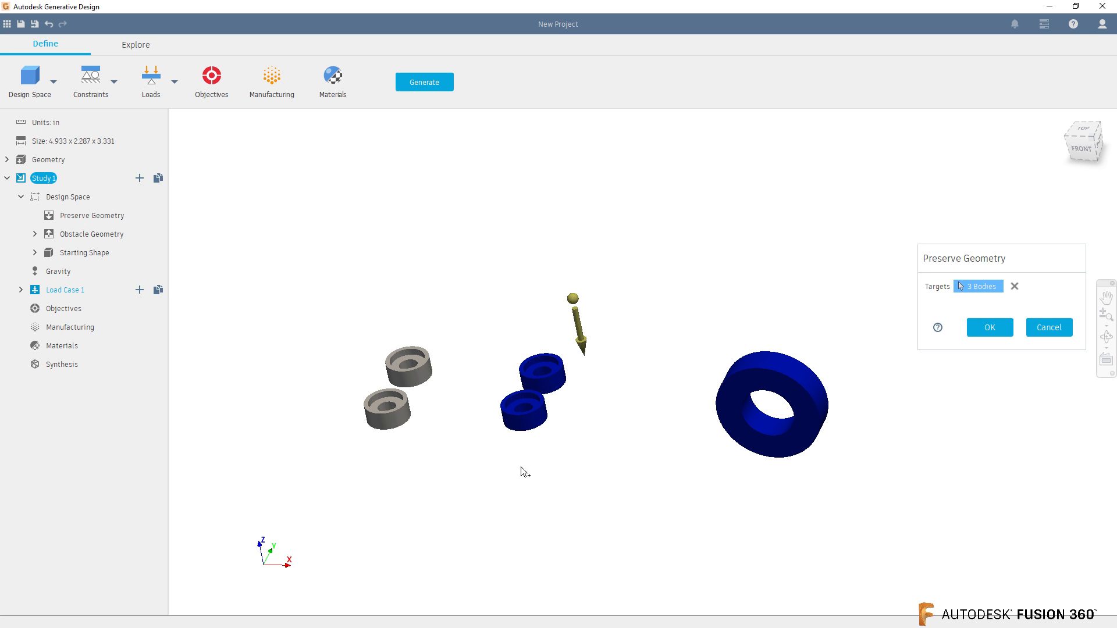
click(400, 414)
click(414, 367)
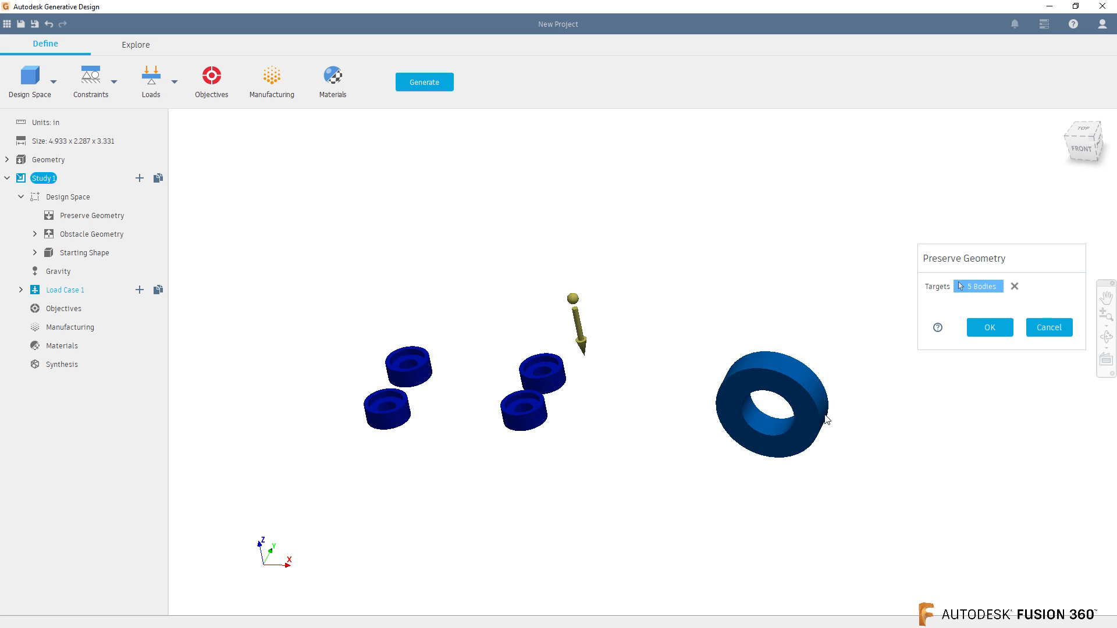
click(992, 331)
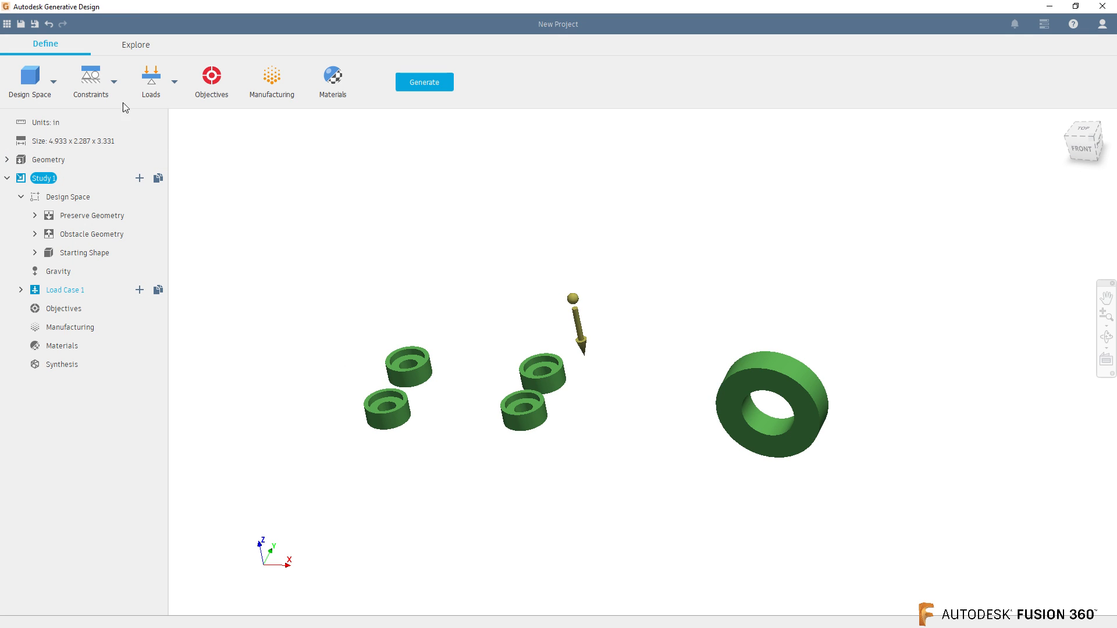
Step: Apply a fixed constraint in UX, UY and UZ to the underside faces of the four bolt flanges
click(113, 85)
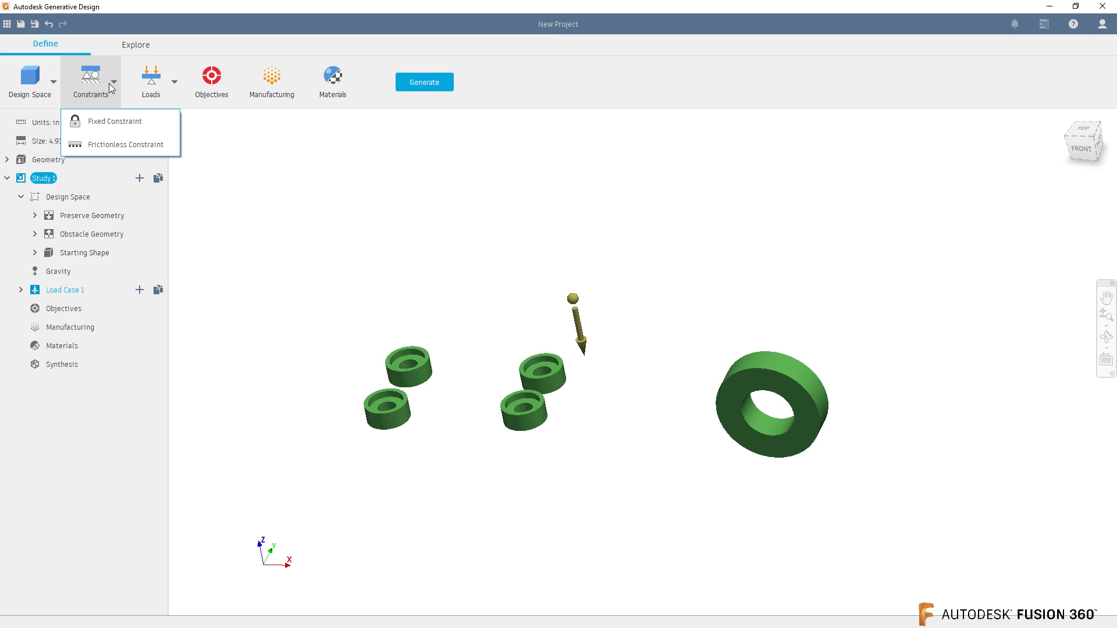
click(110, 124)
drag(567, 259, 950, 260)
shift+middle_drag(469, 533, 500, 550)
scroll(495, 546, up, 3)
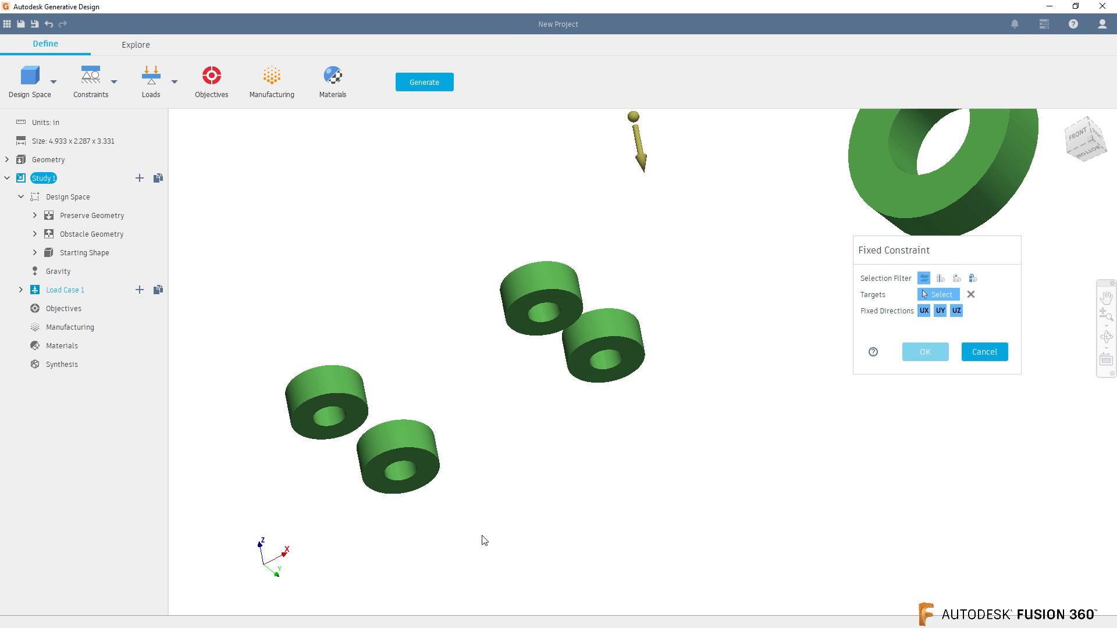
click(587, 373)
click(544, 325)
click(422, 484)
click(309, 439)
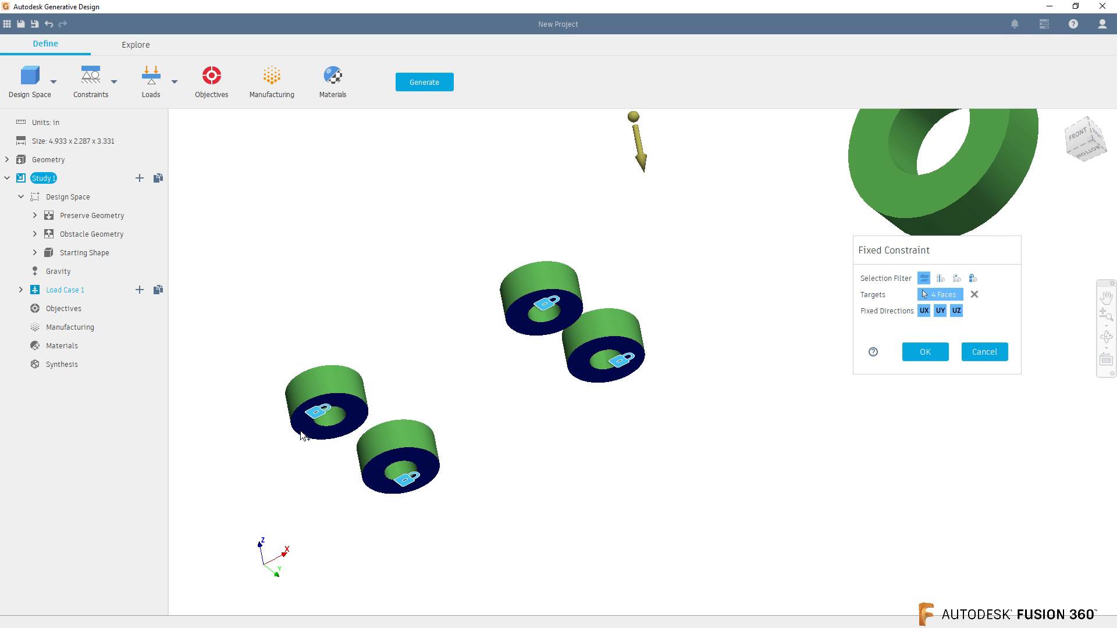
scroll(210, 525, down, 3)
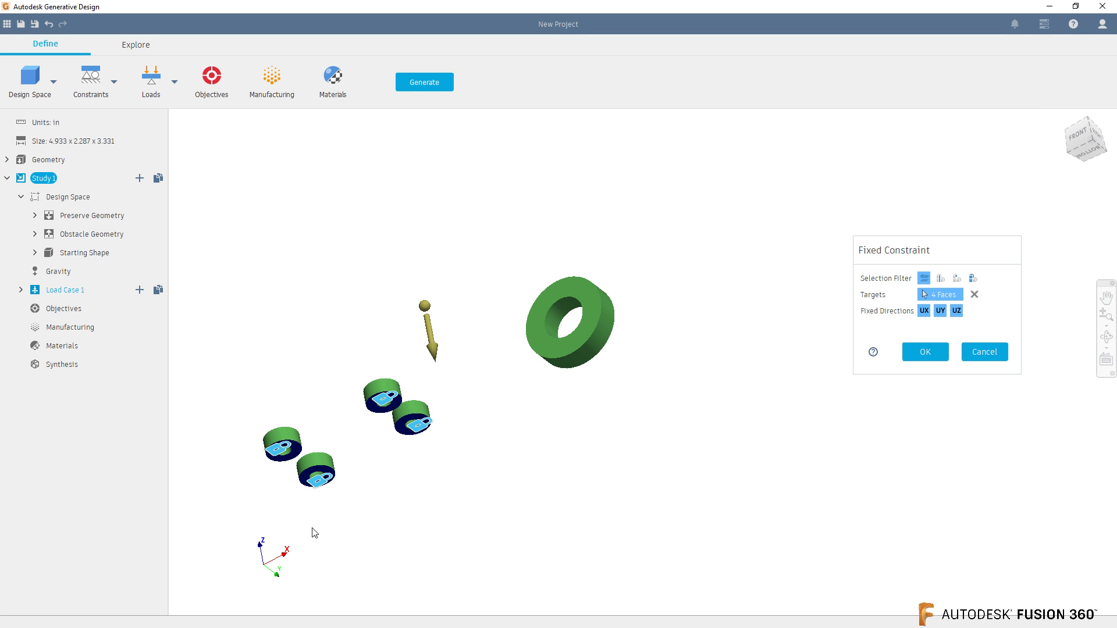
click(908, 355)
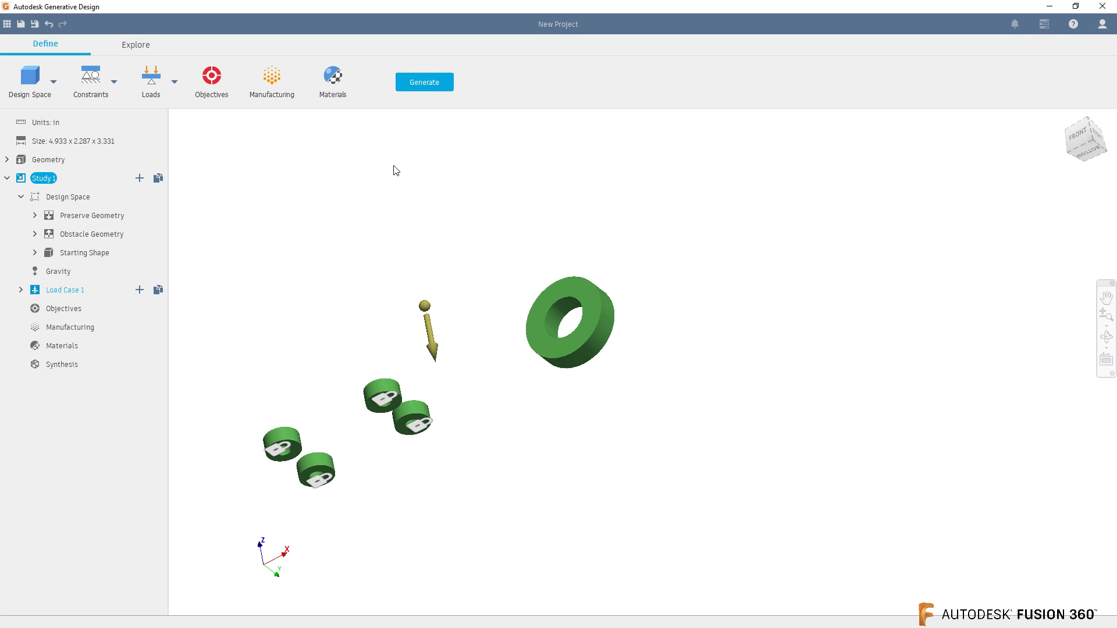
Step: Start a force load with a vector direction type on the inner cylindrical face of the pin bearing ring
click(161, 72)
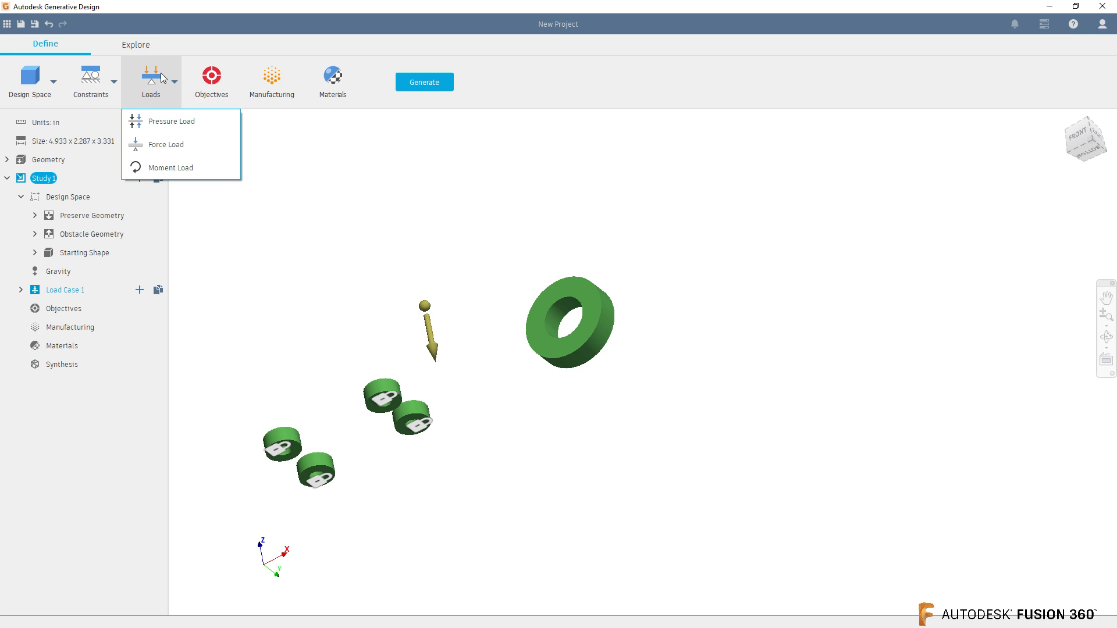
click(155, 146)
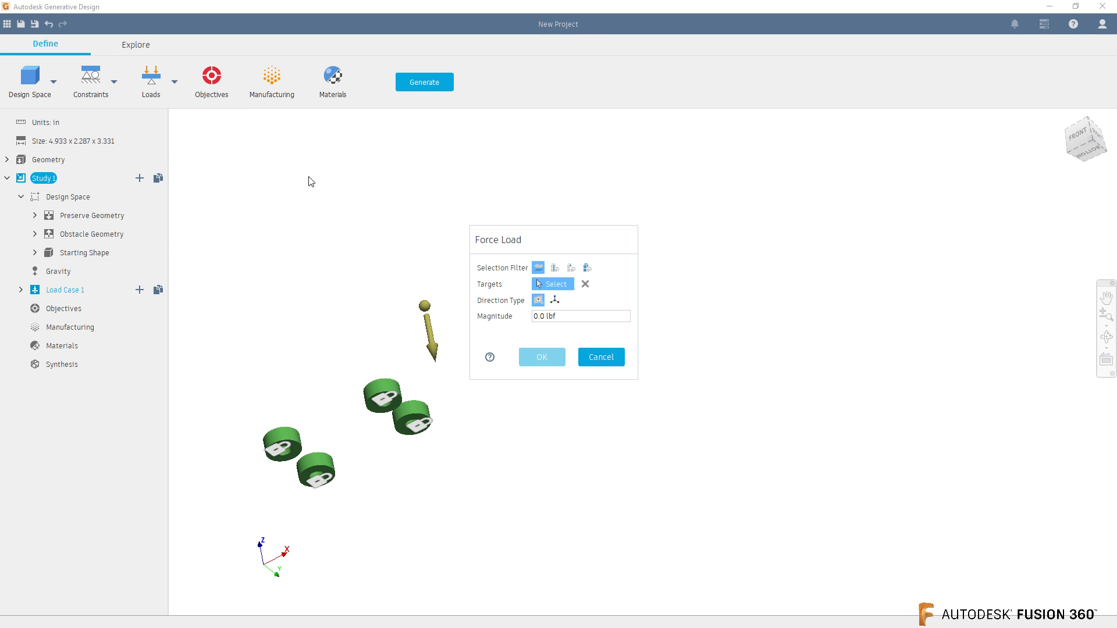
drag(515, 241, 911, 244)
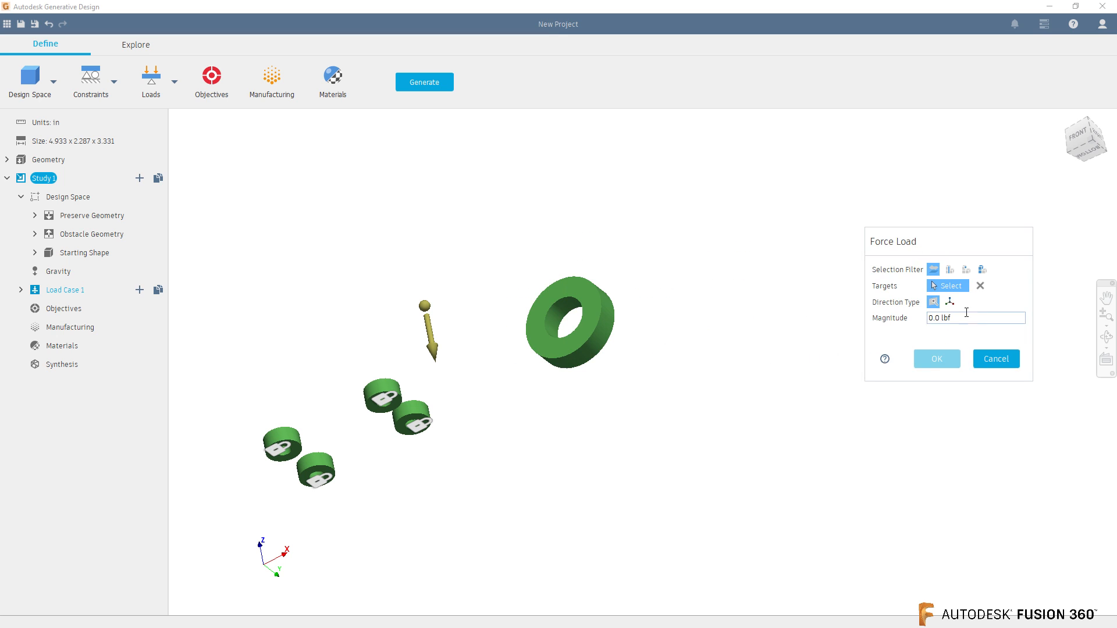
click(951, 304)
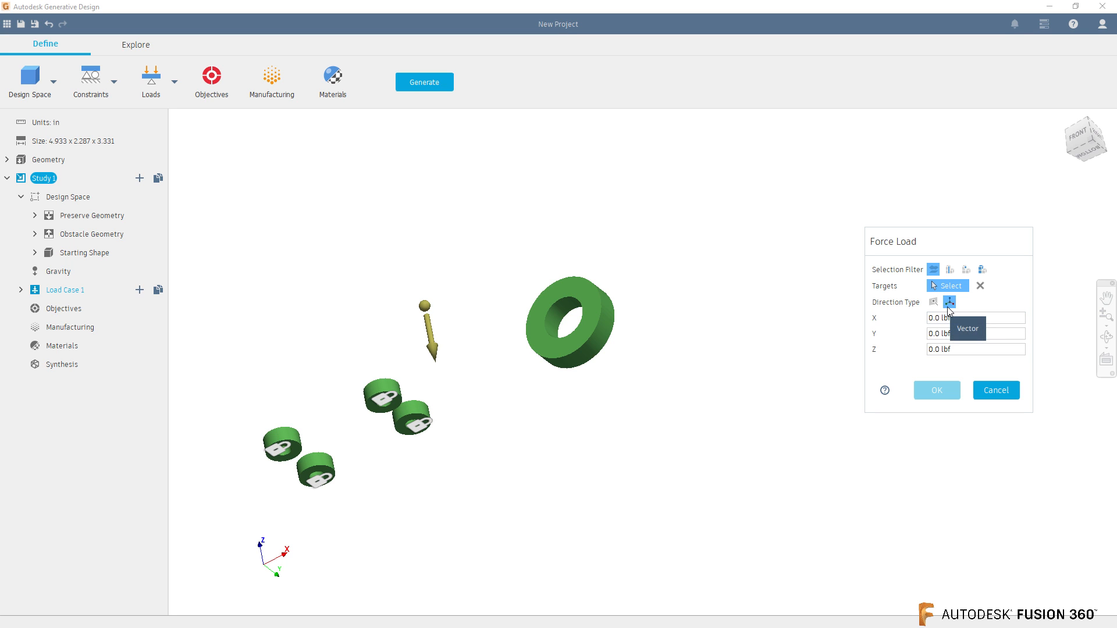
click(933, 349)
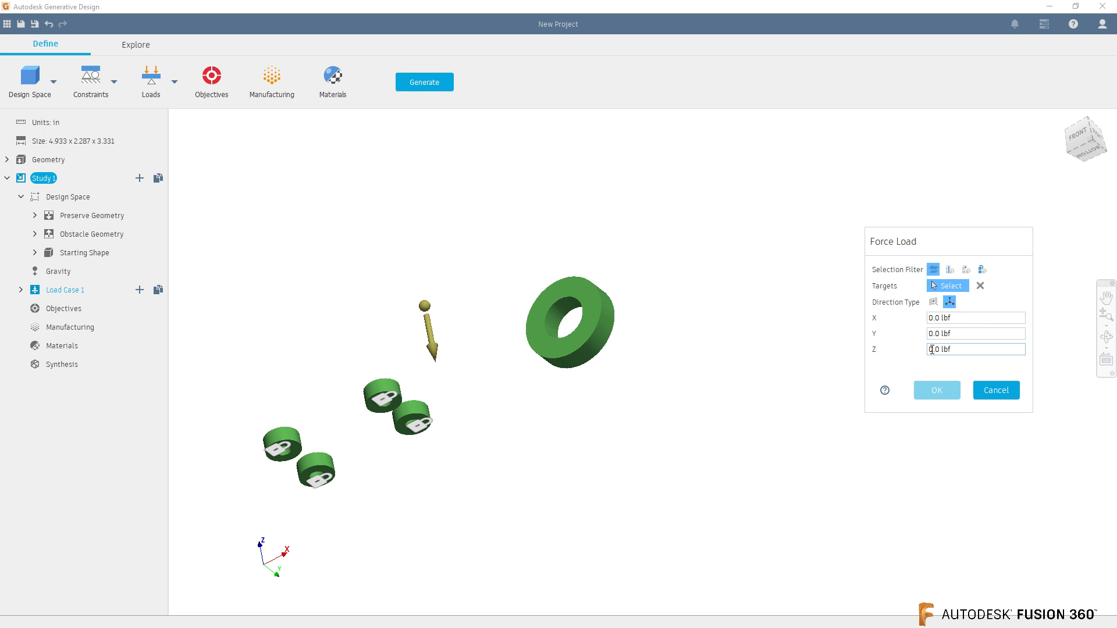
click(558, 318)
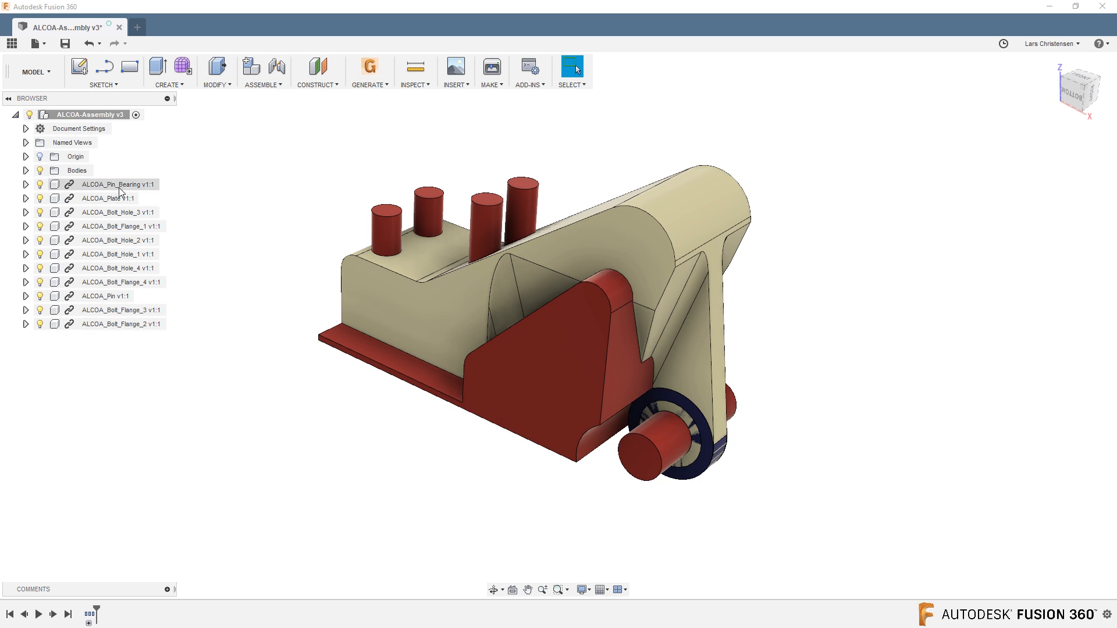
Step: Switch to Fusion 360 and hide all linked ALCOA components to examine the bracket body on its own
click(119, 188)
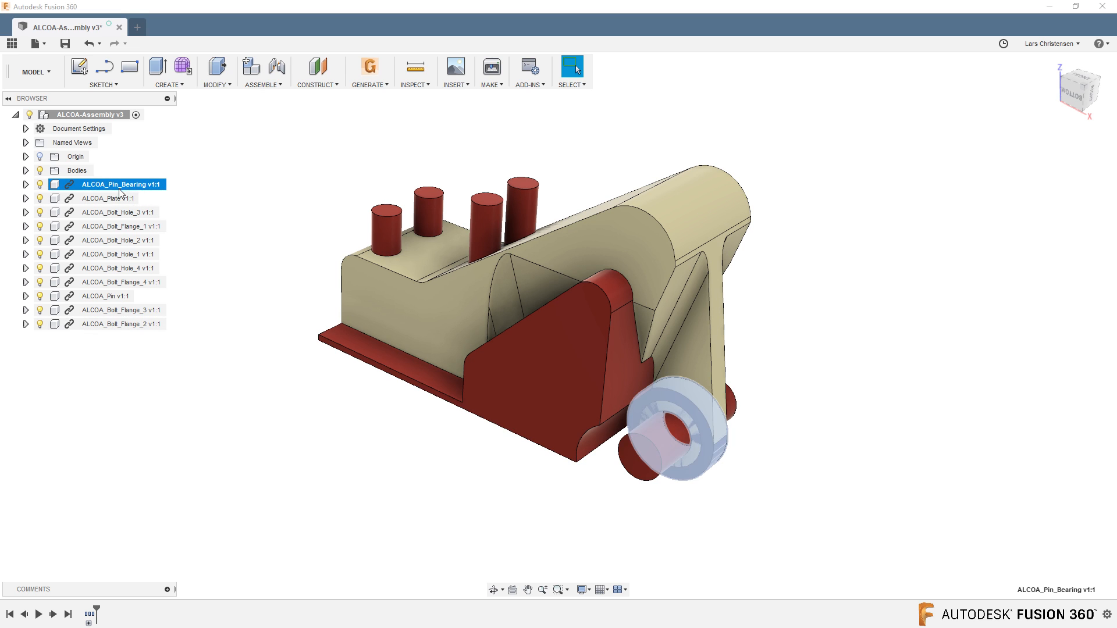
shift+click(123, 326)
right_click(123, 330)
click(149, 490)
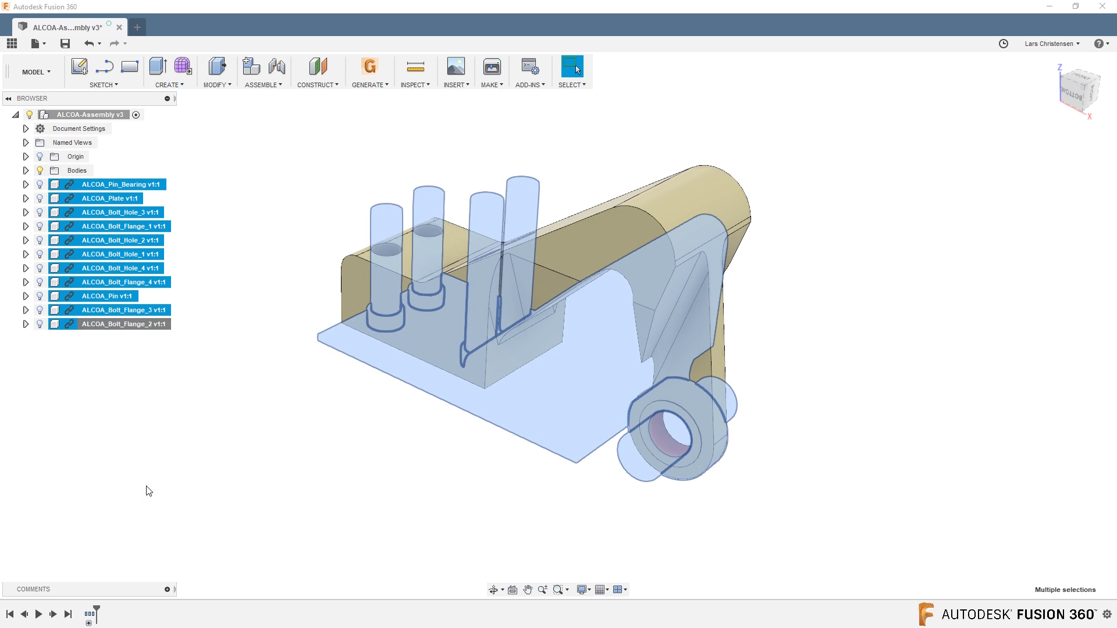
click(160, 458)
mouse_move(534, 488)
shift+middle_down()
mouse_move(525, 476)
mouse_move(508, 482)
mouse_move(469, 331)
mouse_move(459, 445)
mouse_move(579, 473)
mouse_move(592, 418)
shift+middle_up()
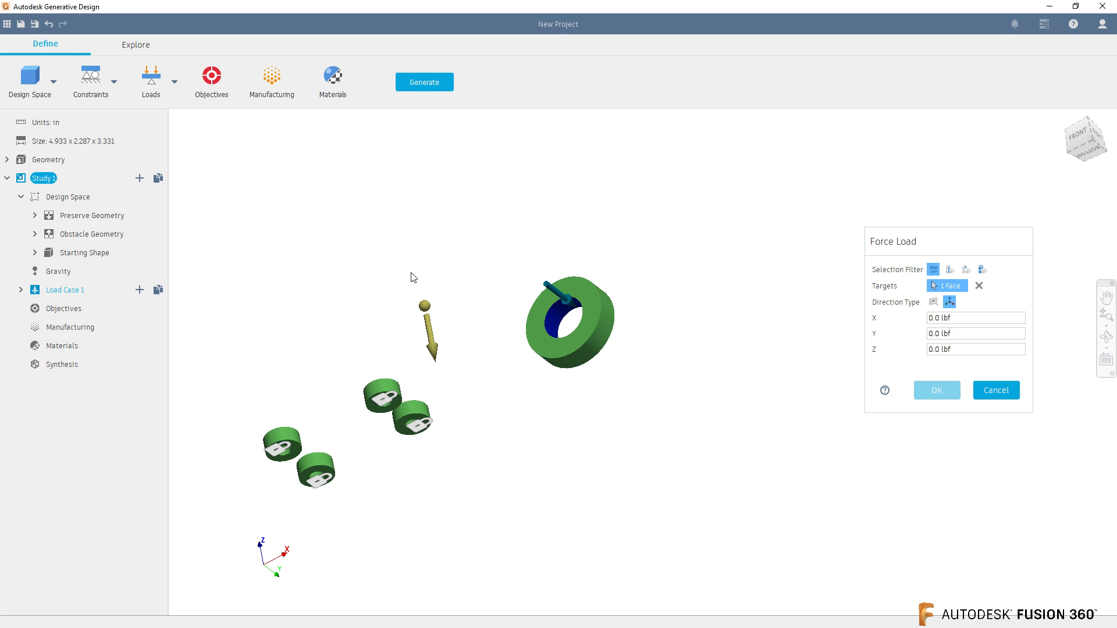
Step: Switch back to Generative Design and apply a 1250 lbf force in X on the bearing's inner face
shift+middle_drag(413, 275, 604, 393)
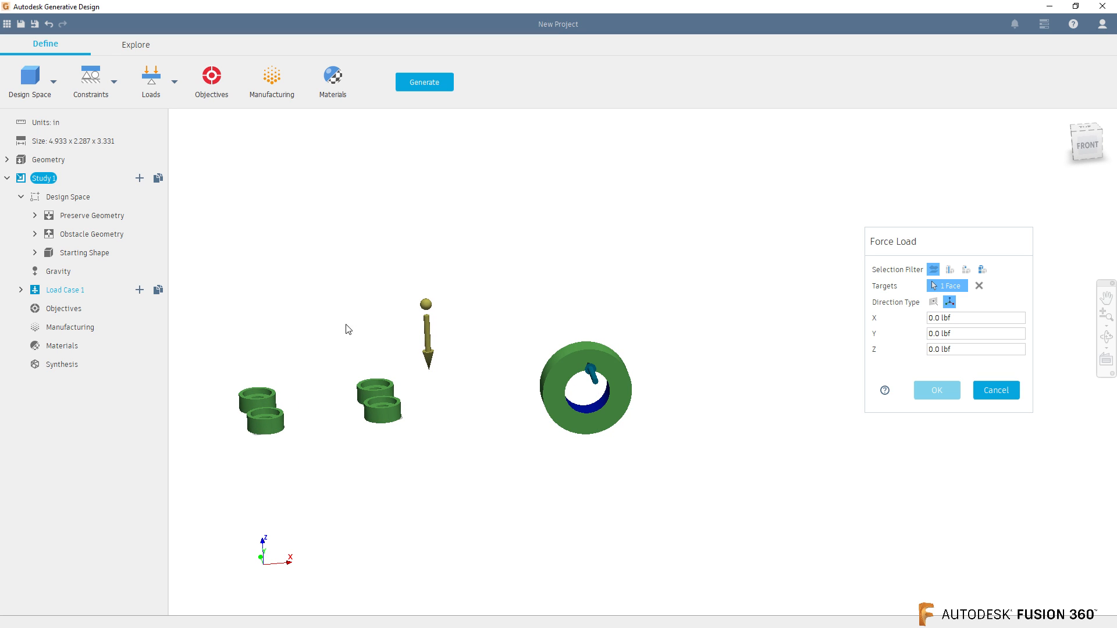
click(1102, 152)
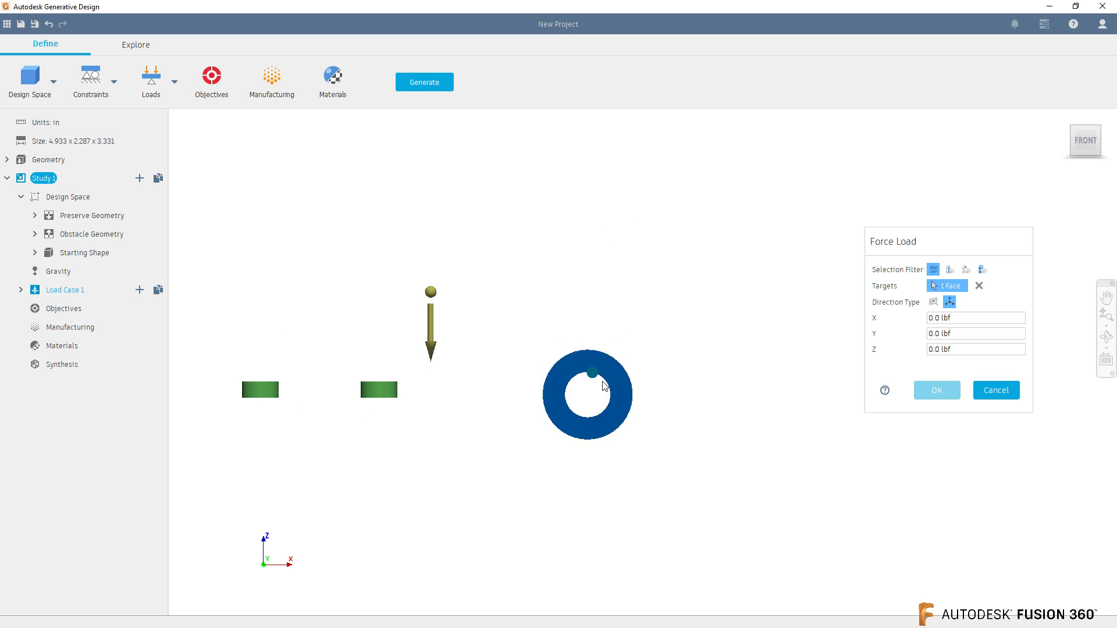
click(938, 319)
click(938, 320)
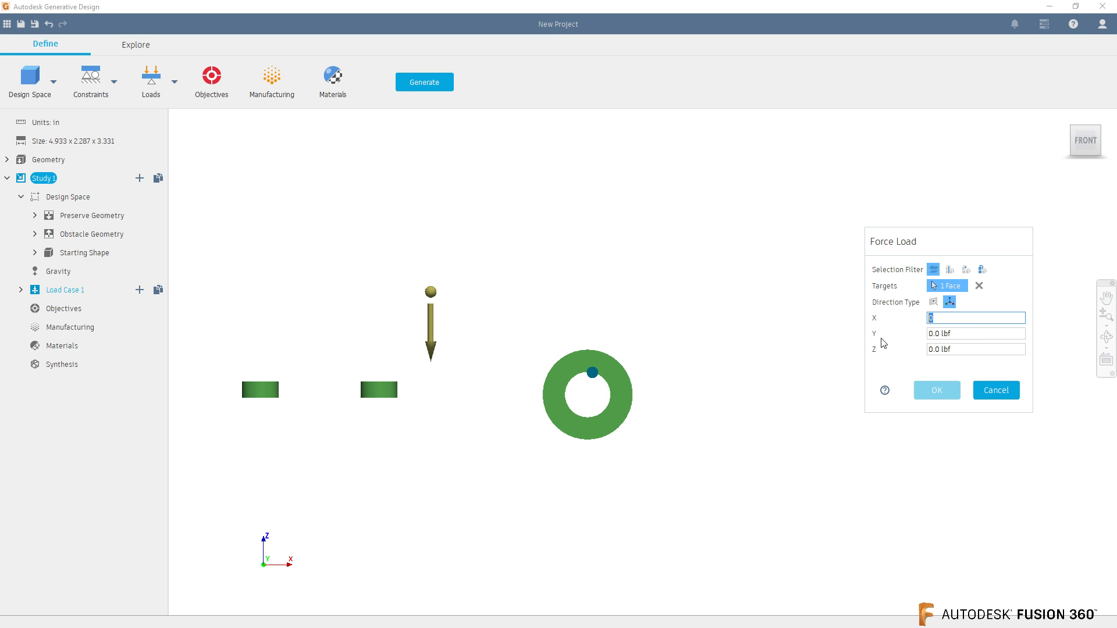
text(125)
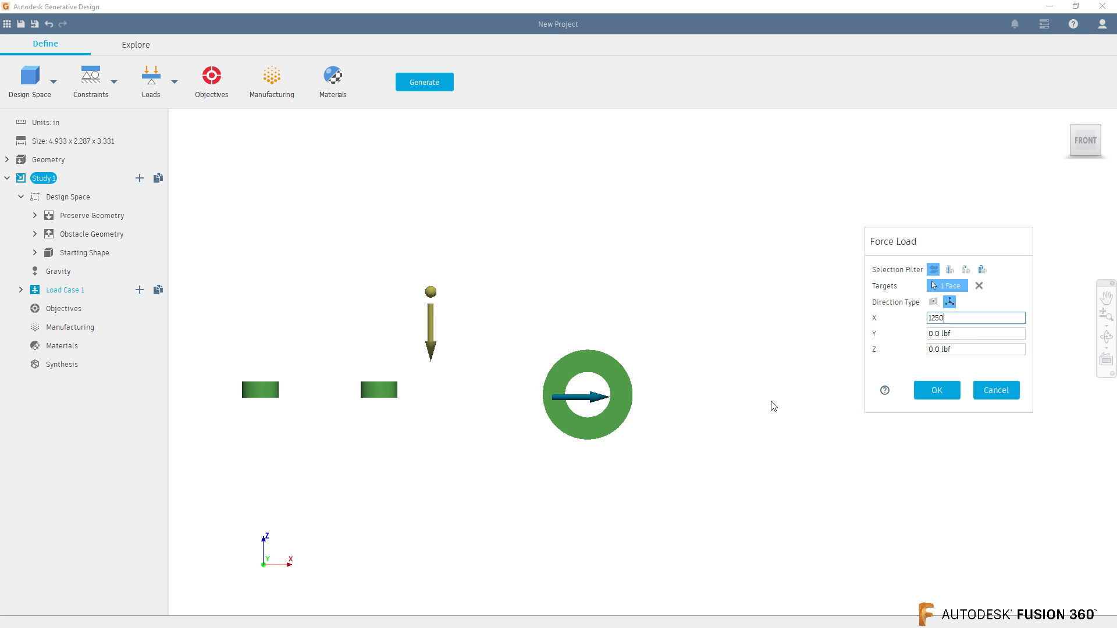
click(937, 391)
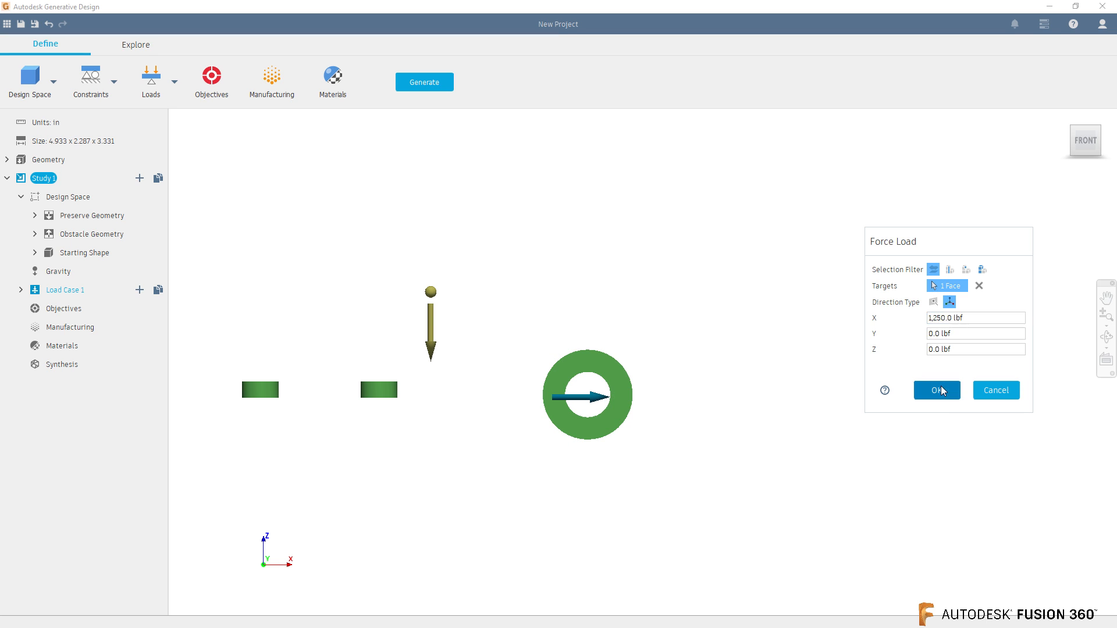
Step: Duplicate Load Case 1 and expand the copy's loads
click(21, 289)
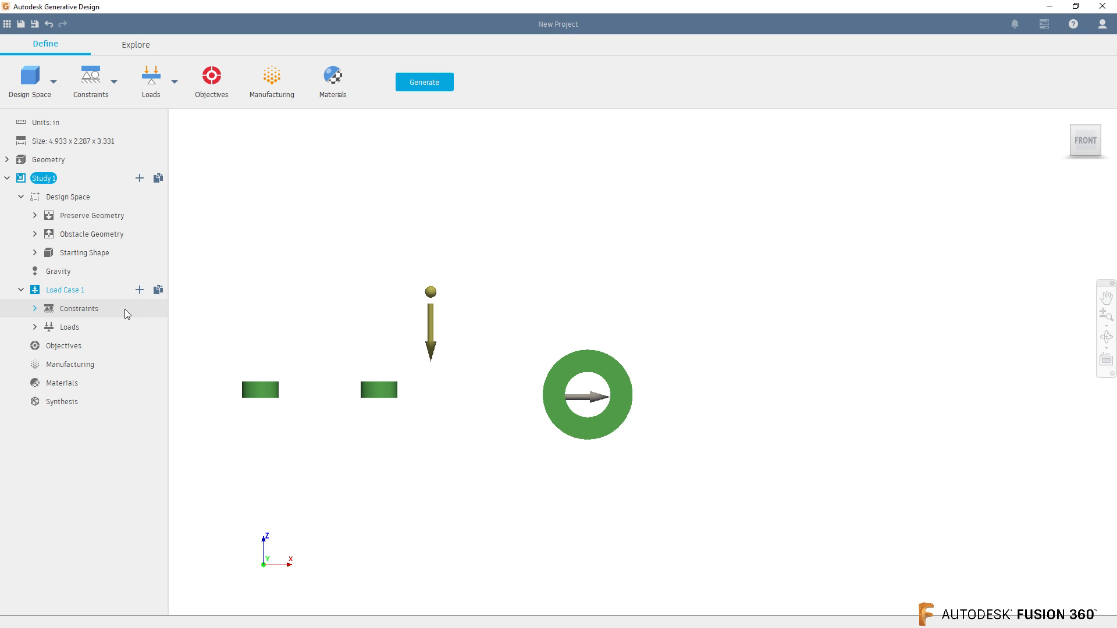
click(158, 291)
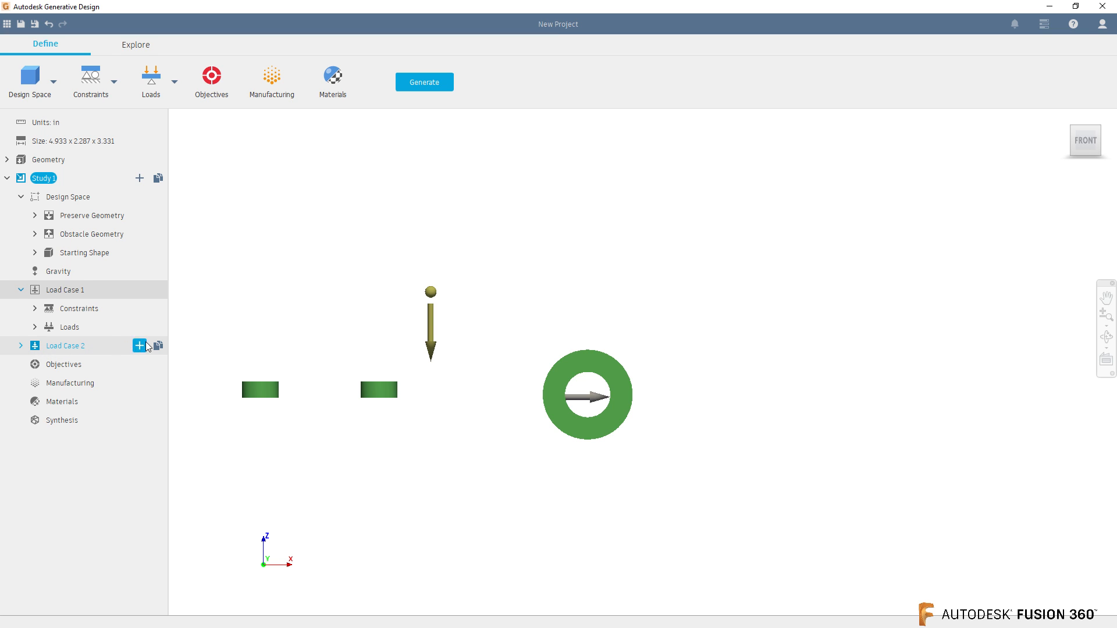
click(20, 346)
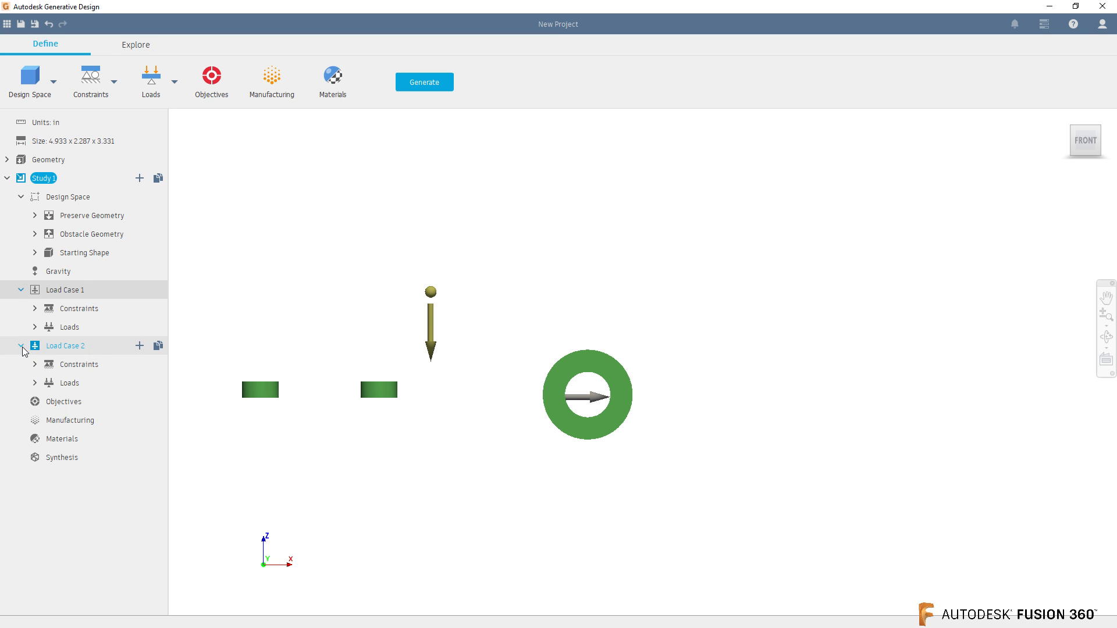
click(34, 383)
Step: Set the force in Load Case 2 to 662 lbf in X and -662 lbf in Z
click(158, 402)
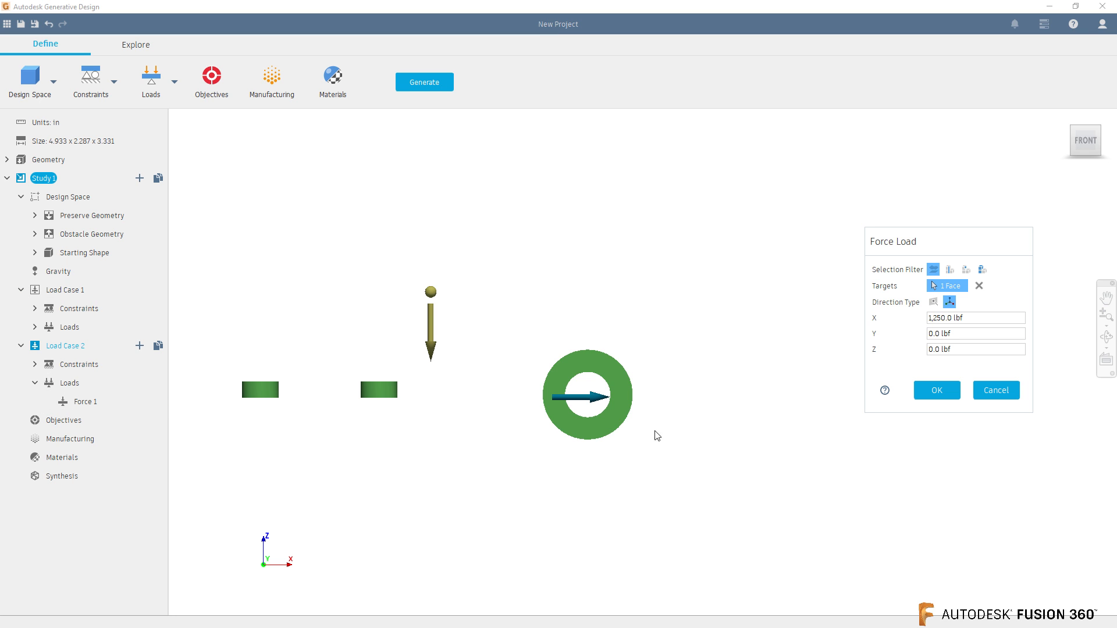
click(984, 320)
drag(983, 321, 874, 324)
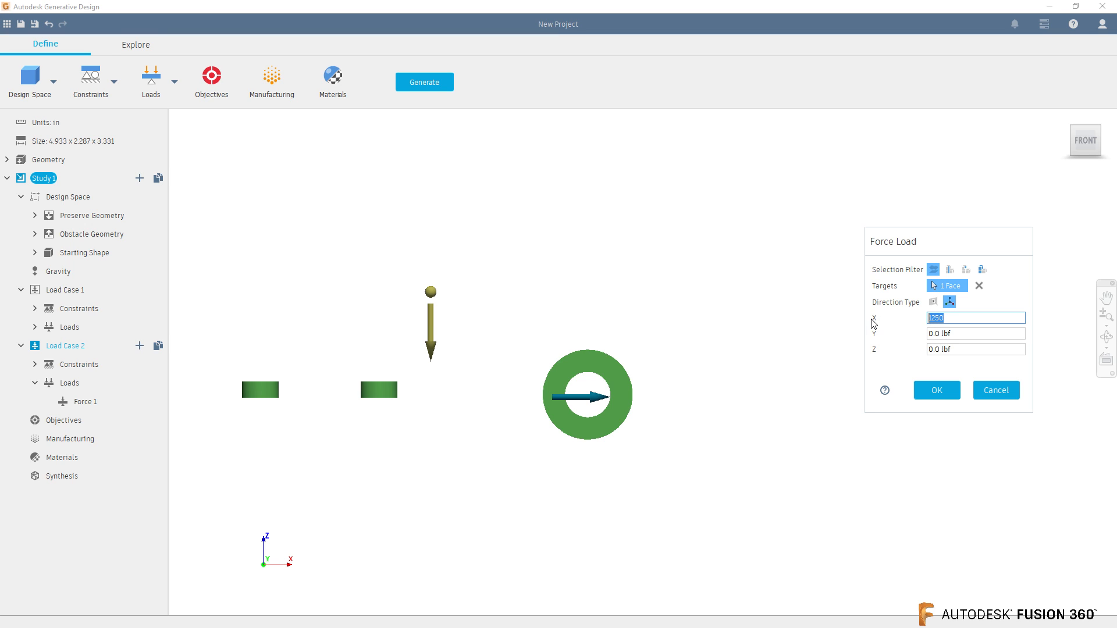
text(6)
drag(982, 348, 852, 359)
click(946, 350)
text(-6)
key(BackSpace)
text(662)
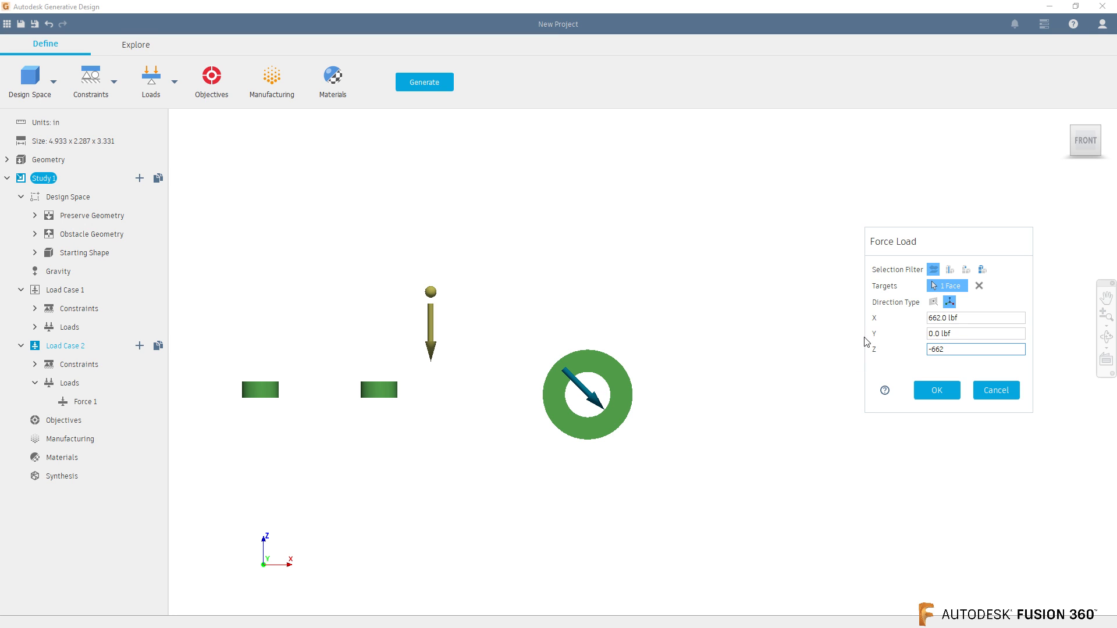
key(shift+Tab)
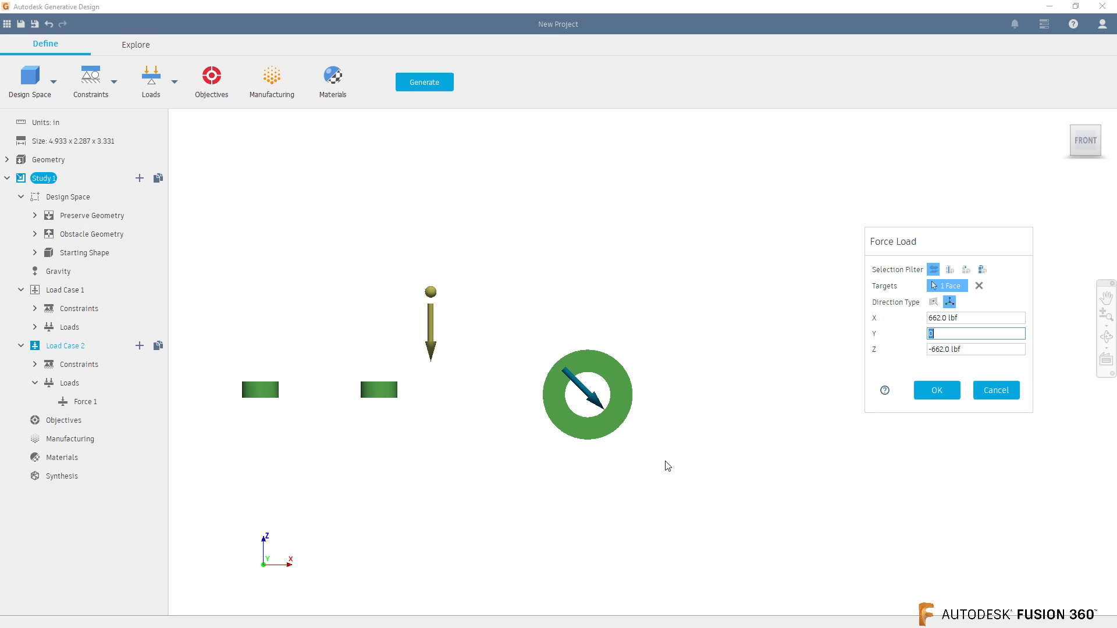
click(929, 395)
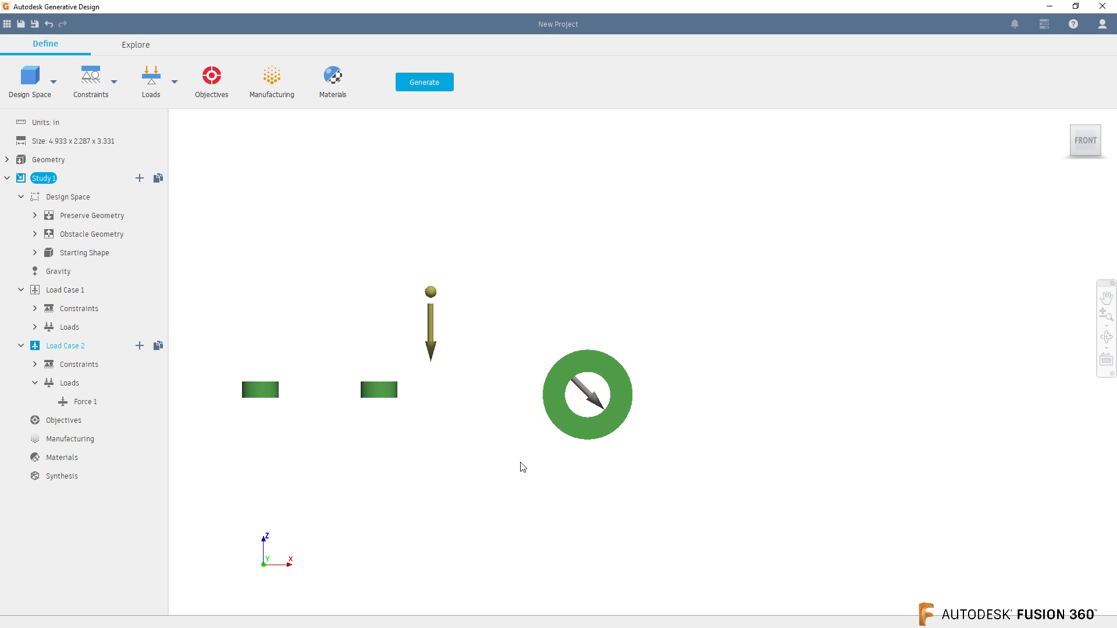
Step: Duplicate Load Case 2 and expand the new case's loads
click(158, 346)
click(21, 421)
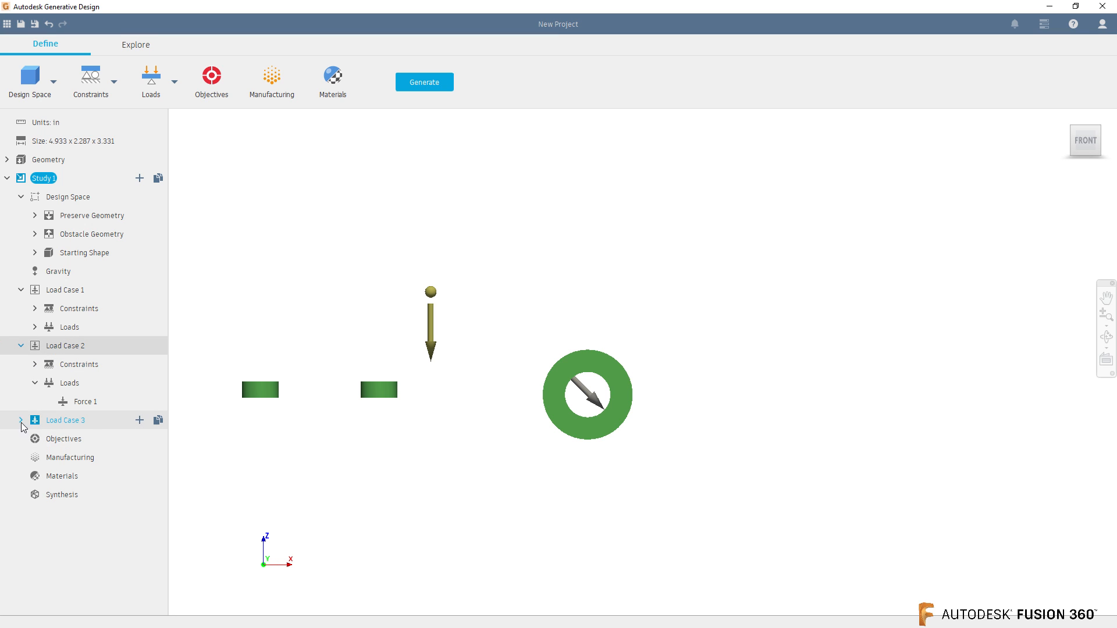
click(35, 457)
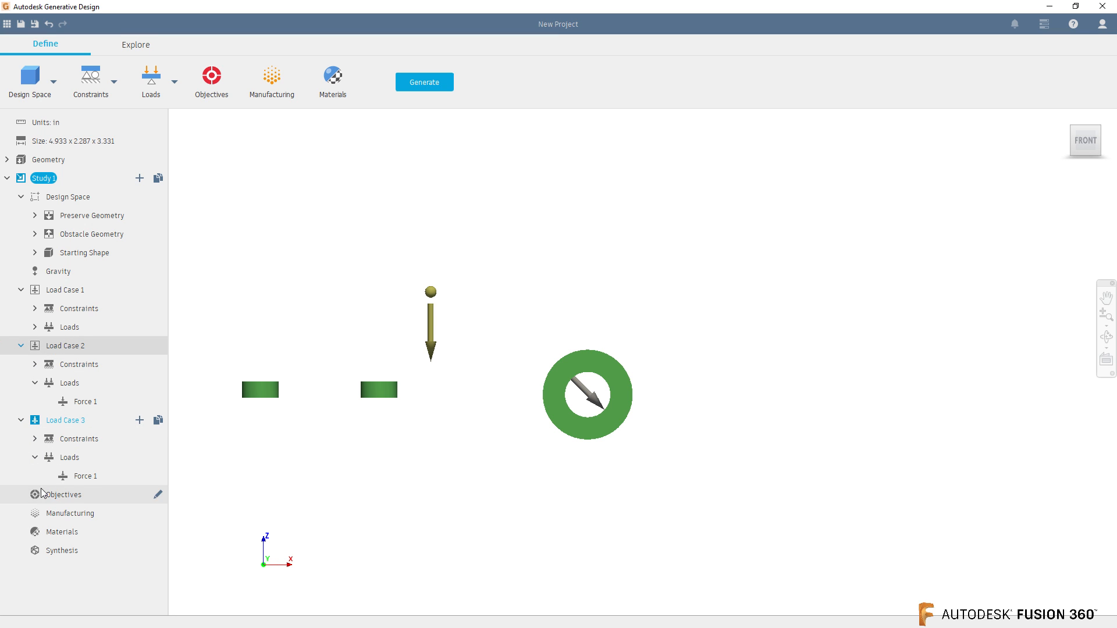
Step: Set the force in Load Case 3 to 0 lbf in X and -2500 lbf in Z
click(157, 477)
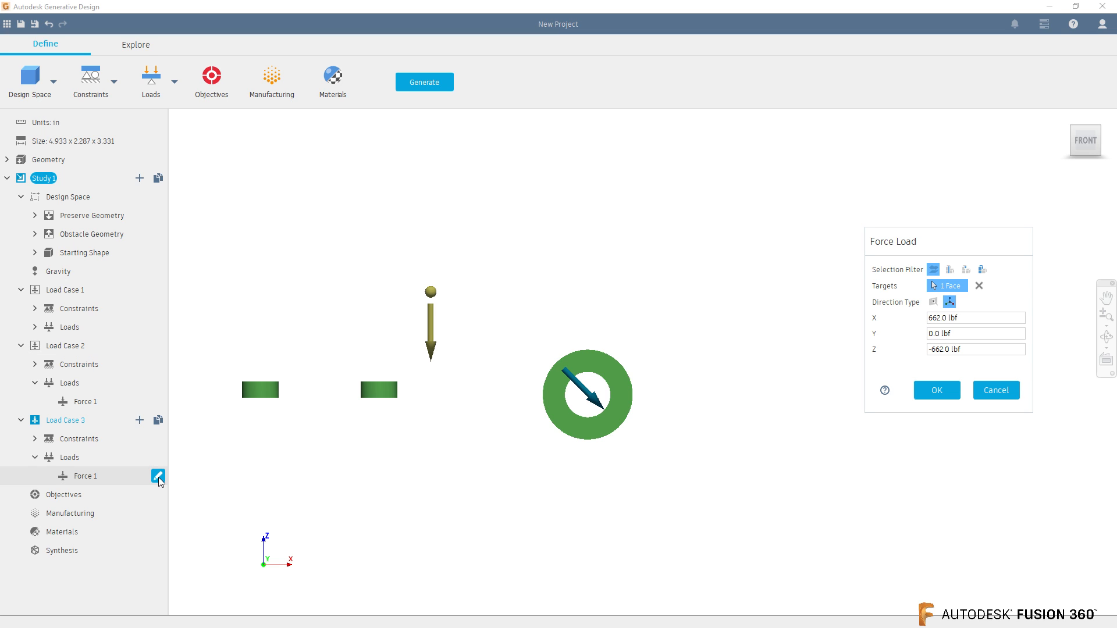
click(960, 318)
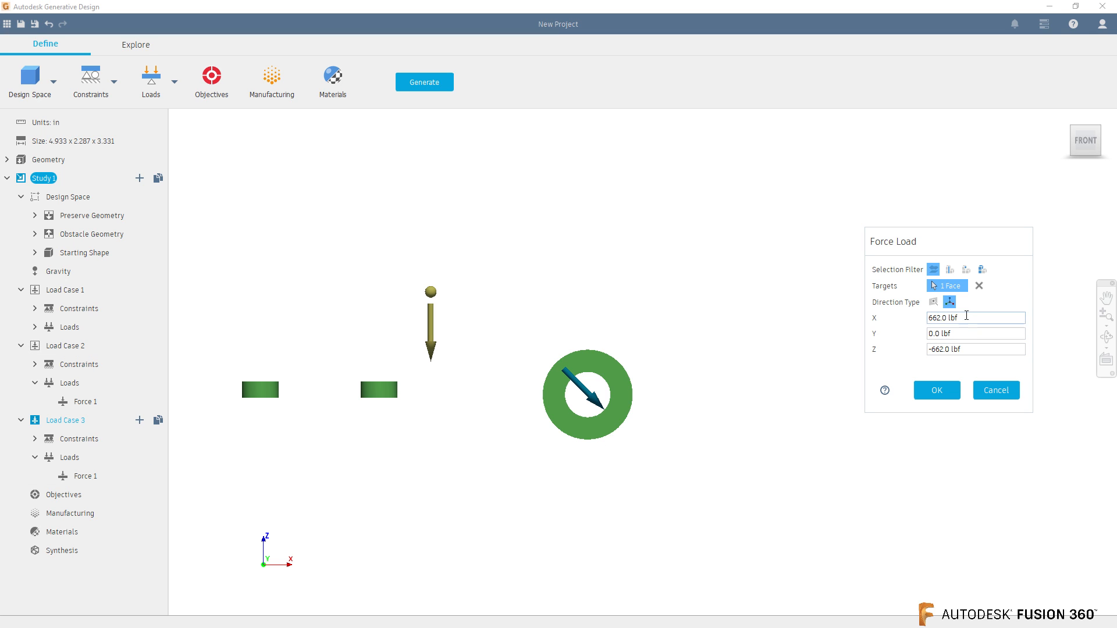
key(ctrl+a)
text(0)
key(Tab)
key(Tab)
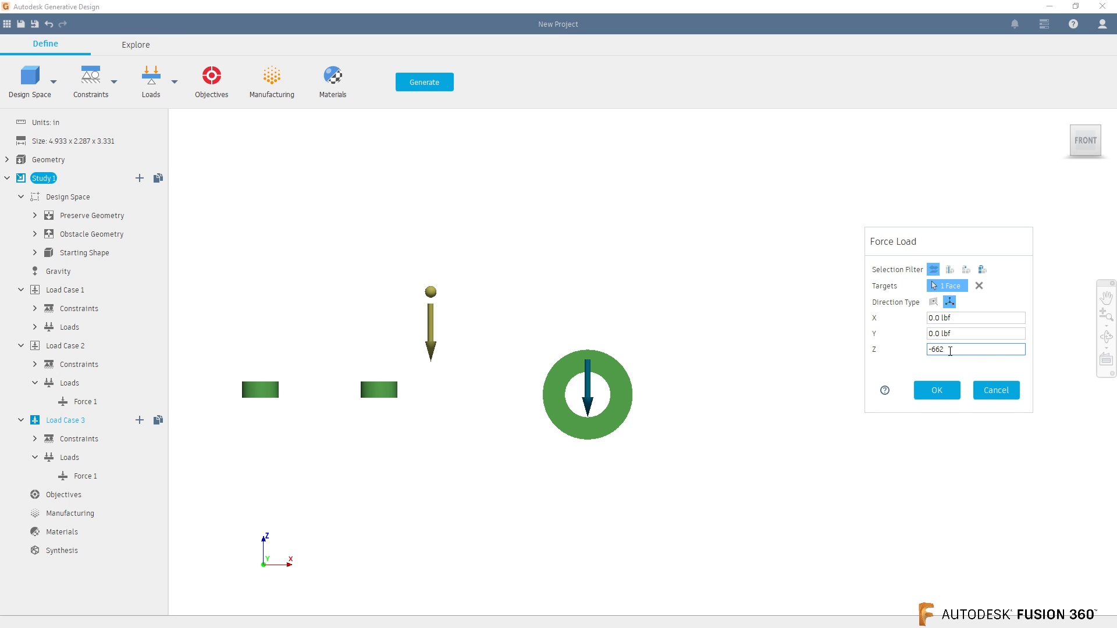
text(-2500)
click(937, 393)
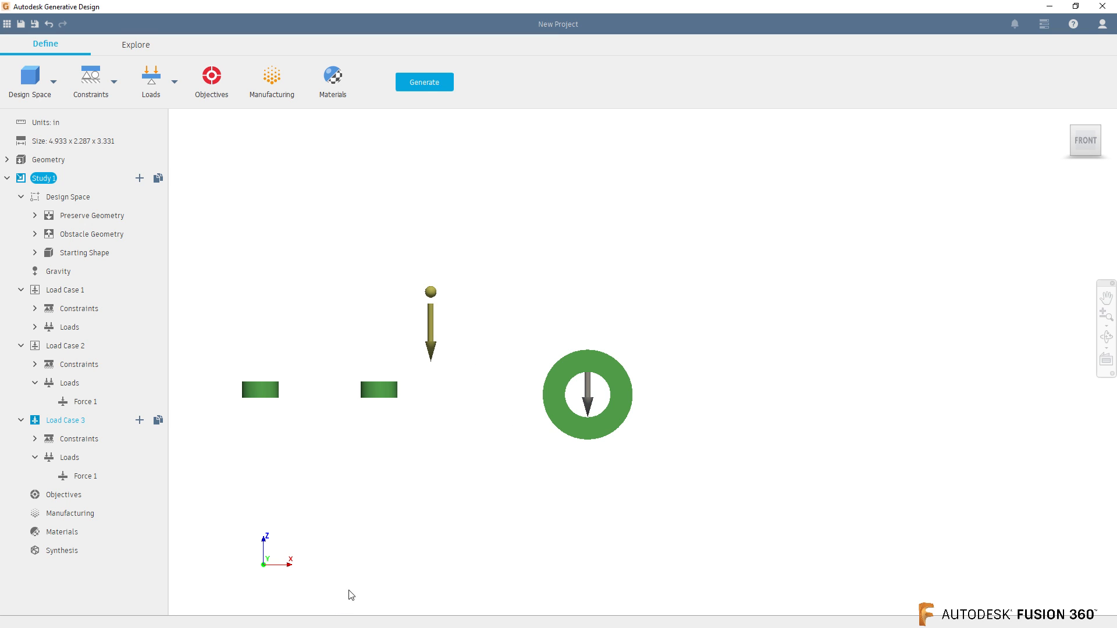
Step: Check the obstacle geometry together with the starting shape, and hide the obstacle and preserve geometry to leave only the starting shape shown
scroll(347, 553, up, 2)
shift+middle_drag(488, 526, 372, 597)
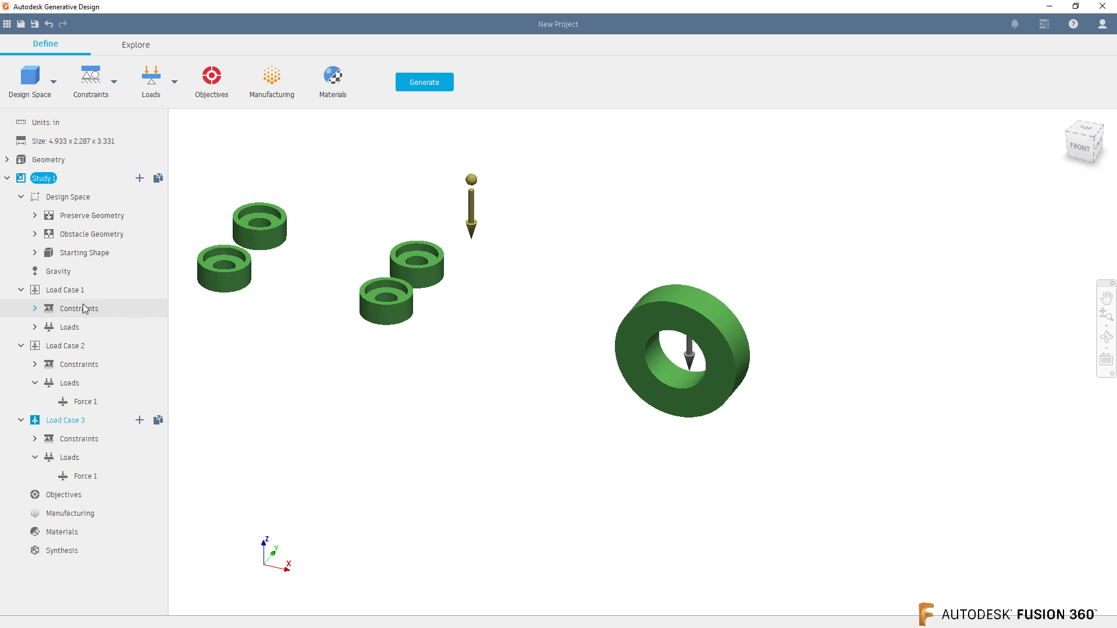
click(158, 234)
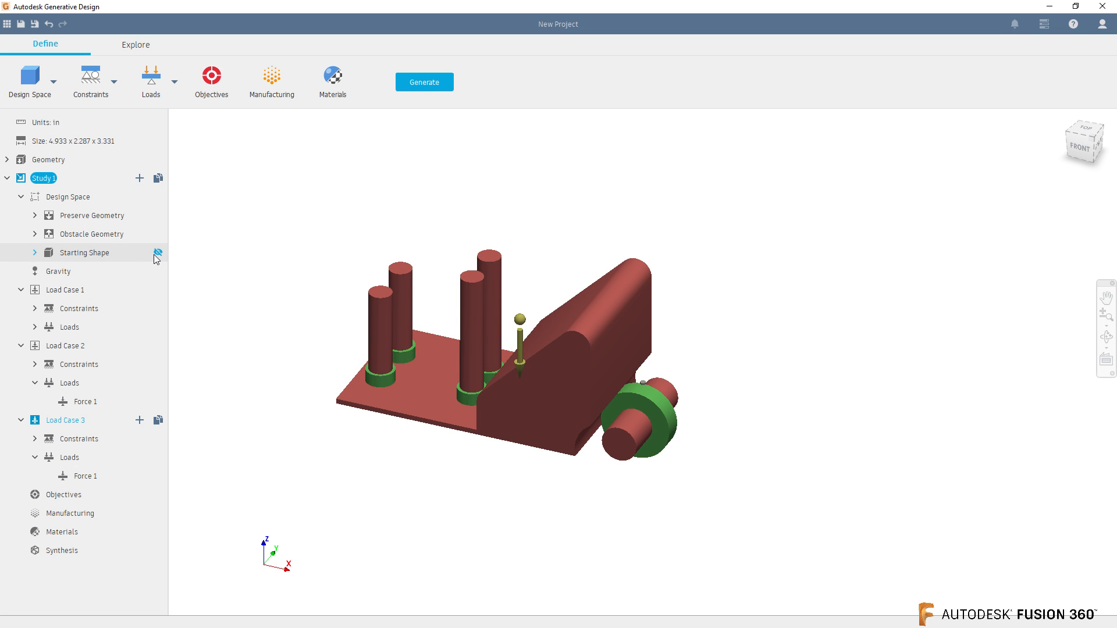
click(156, 254)
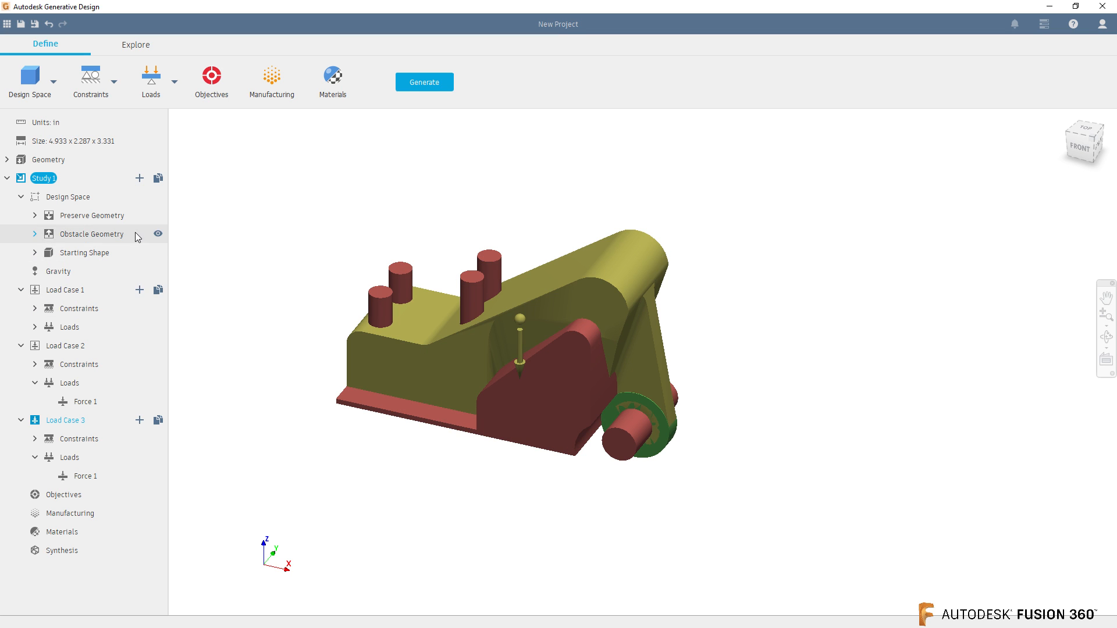
click(158, 234)
click(158, 215)
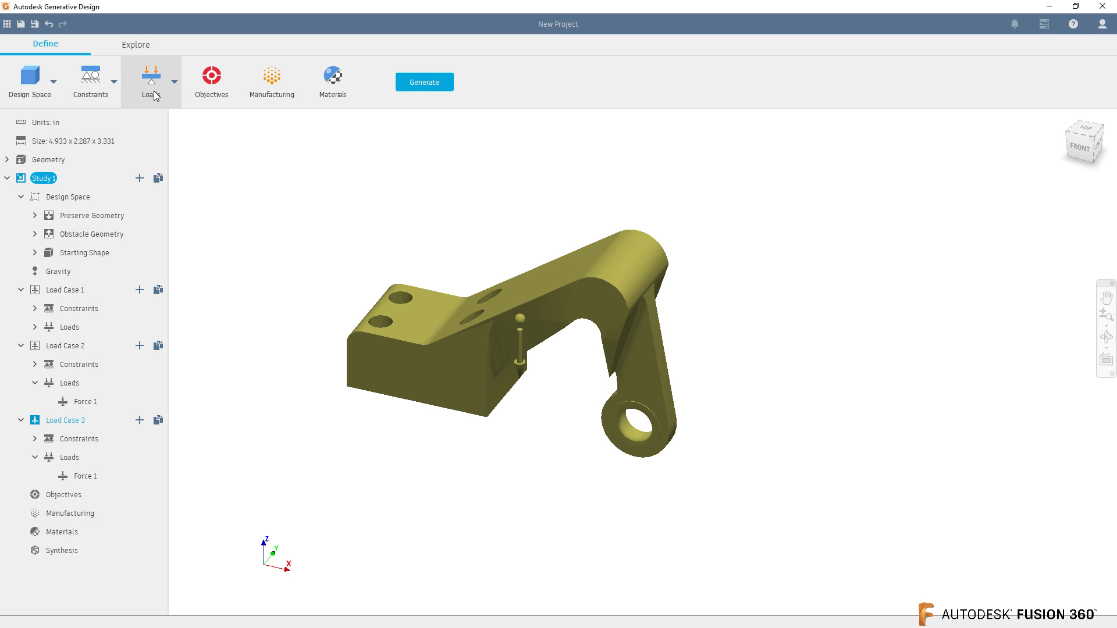
Step: Keep Minimize Mass as the study objective and set the factor of safety limit to 2
click(209, 86)
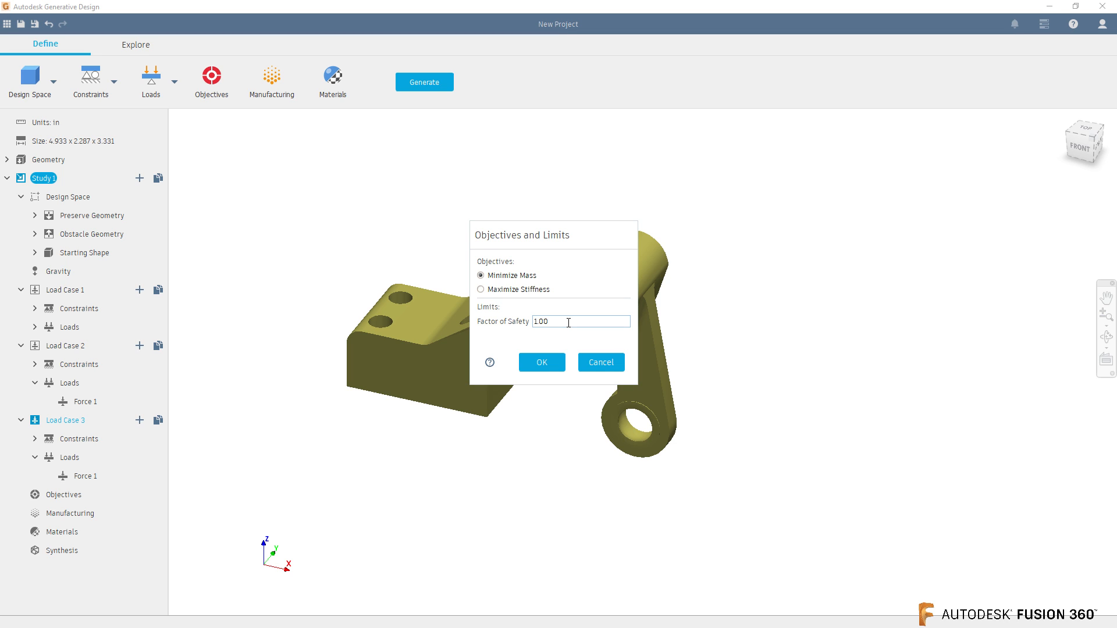
double_click(545, 319)
text(1)
key(BackSpace)
text(2)
key(BackSpace)
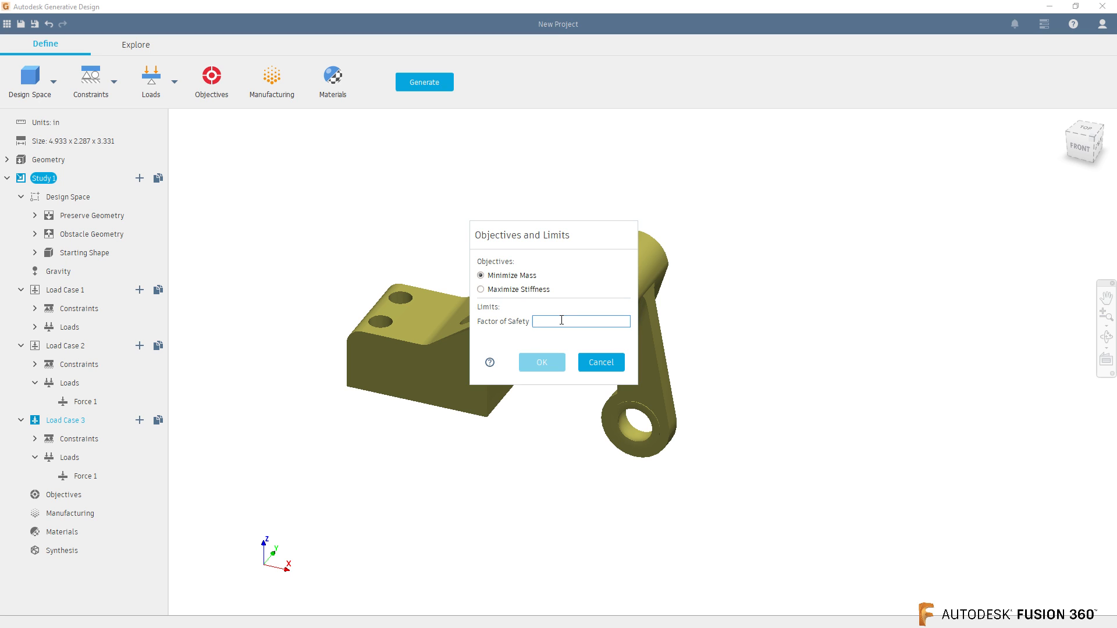
text(3)
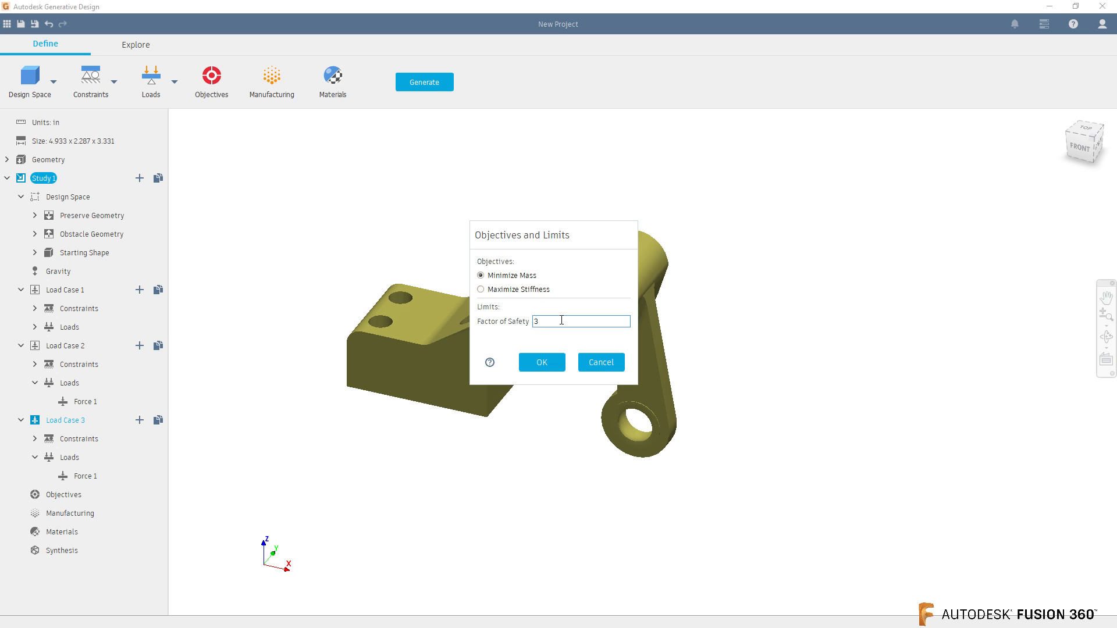
key(BackSpace)
text(2)
click(539, 357)
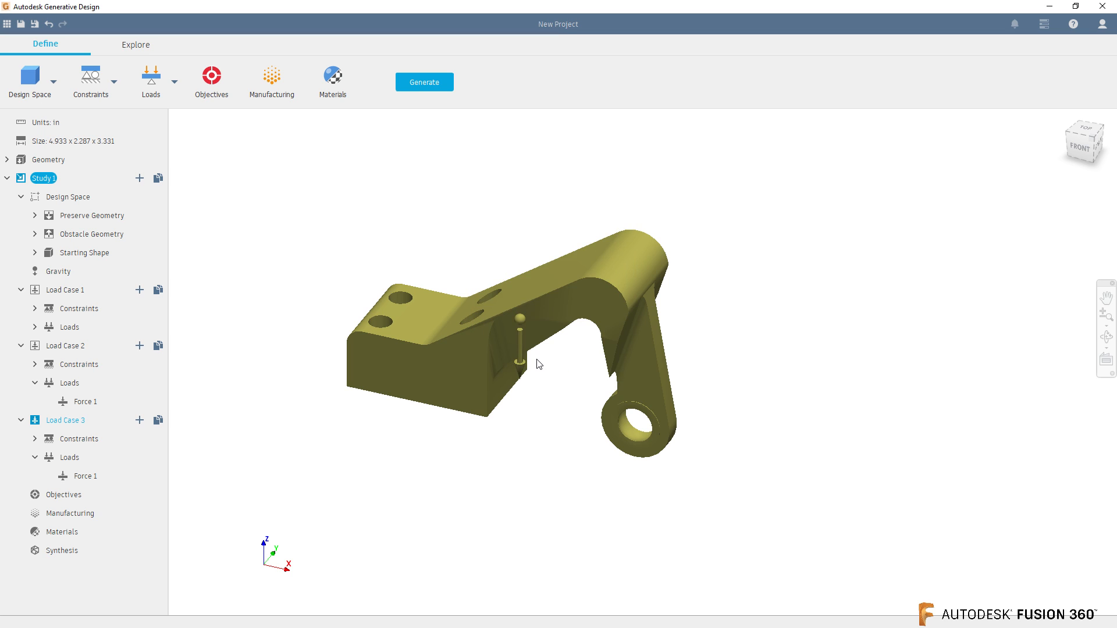
Step: Set the additive manufacturing overhang angle to 70° and the minimum thickness to 0.045 in, keeping Unrestricted enabled
click(270, 83)
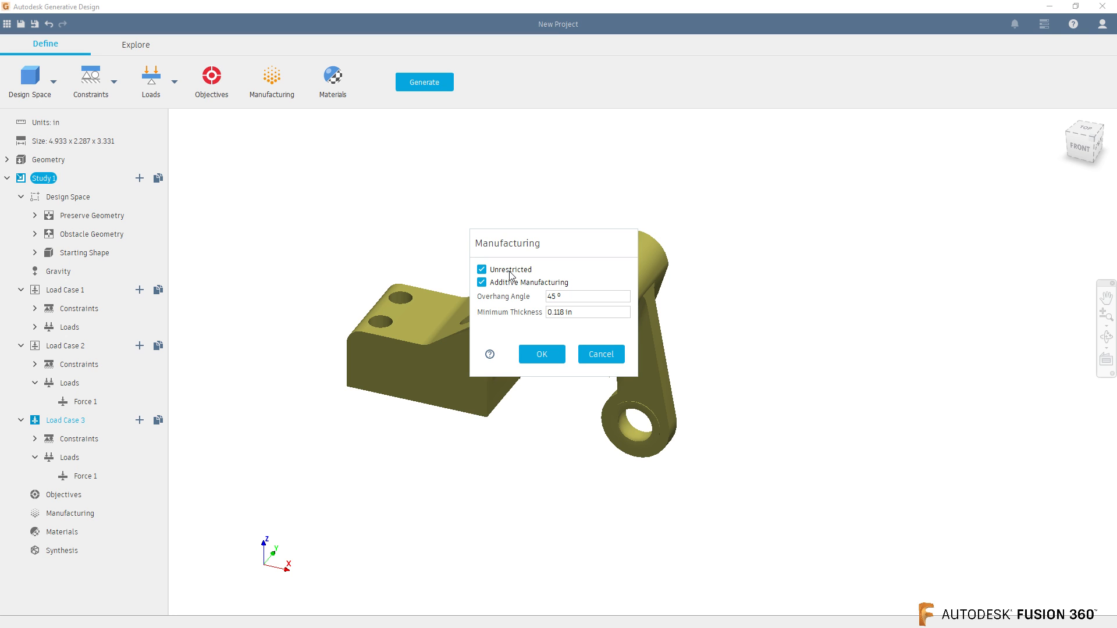
click(552, 296)
drag(571, 293, 531, 296)
text(70)
drag(577, 312, 529, 313)
text(.045)
click(544, 355)
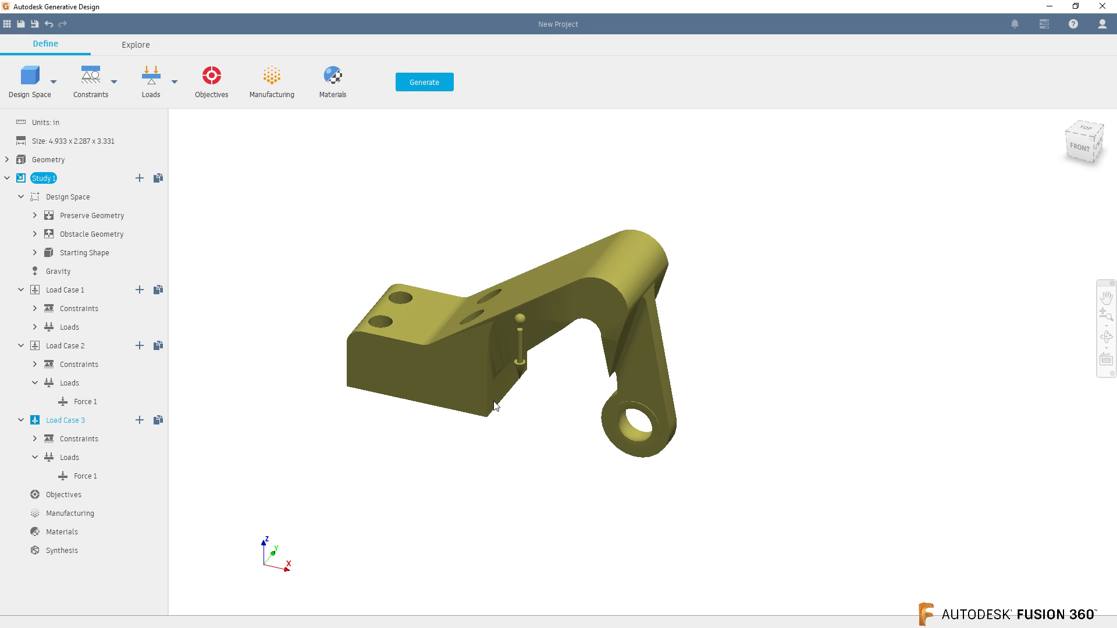
Step: Replace AlSi10Mg as the study material with Cobalt Chrome, Inconel 718 and Ti-6Al-4V from the Netfabb Additive Materials
click(333, 83)
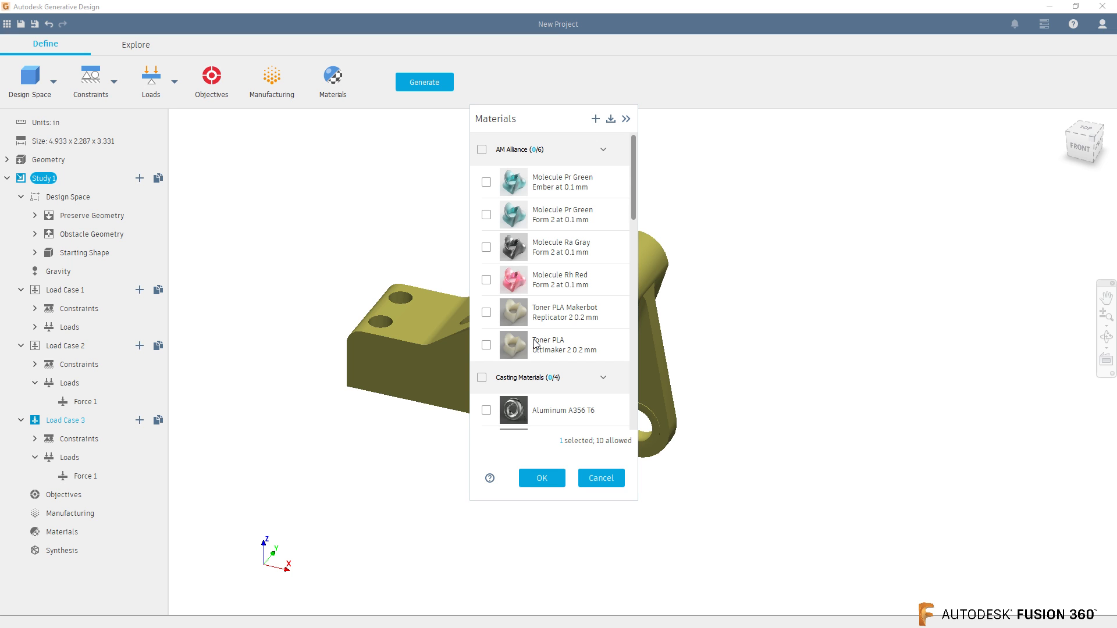
scroll(549, 326, down, 10)
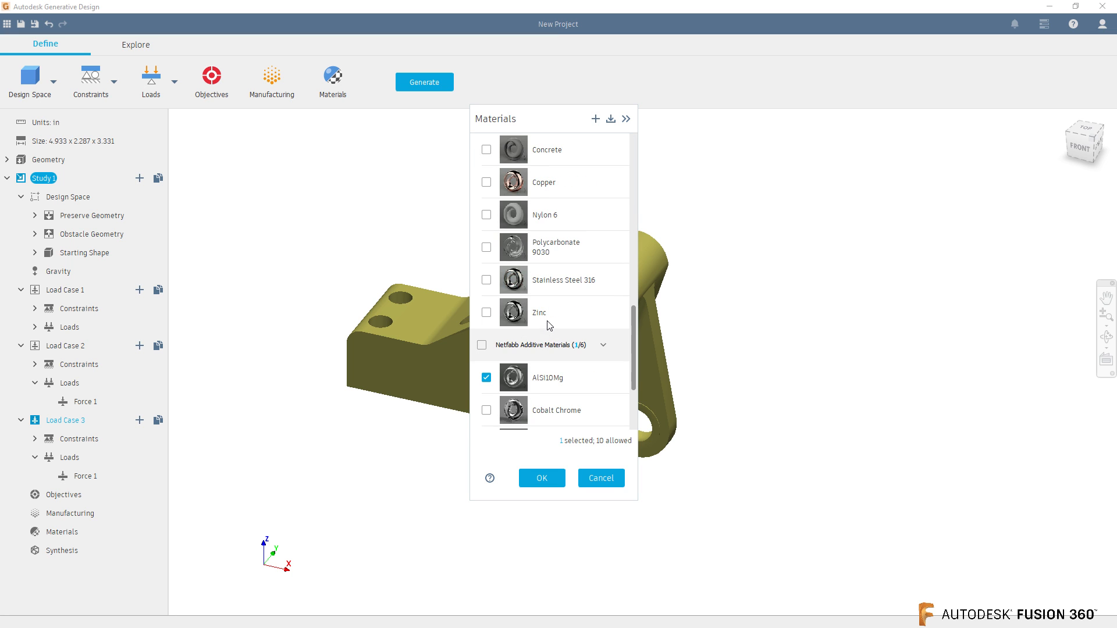
scroll(545, 361, down, 3)
scroll(543, 326, up, 12)
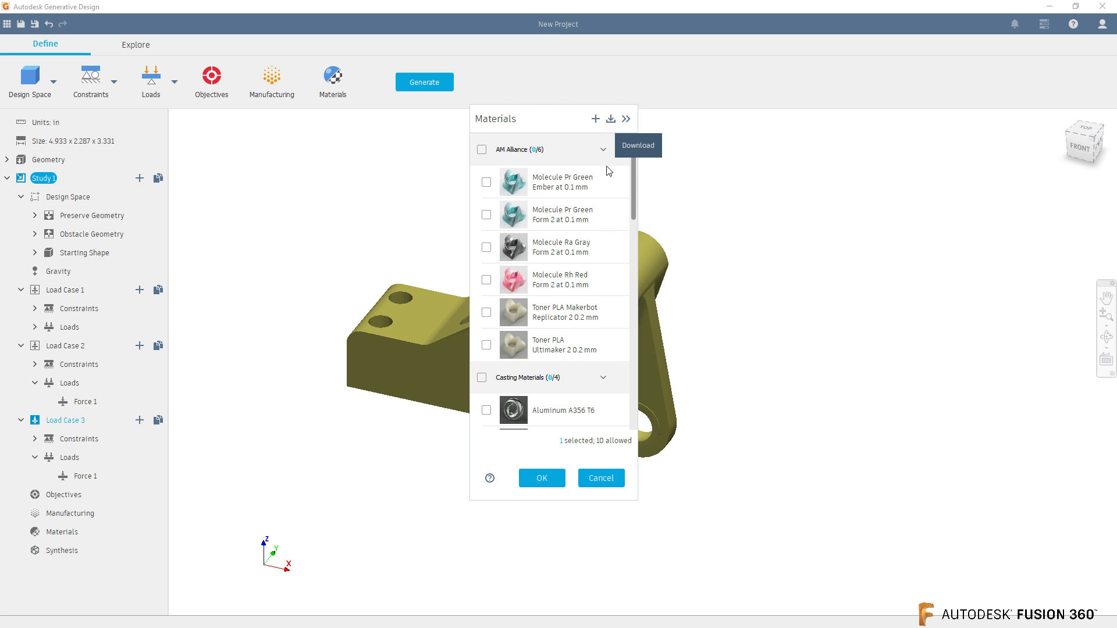
scroll(599, 288, down, 10)
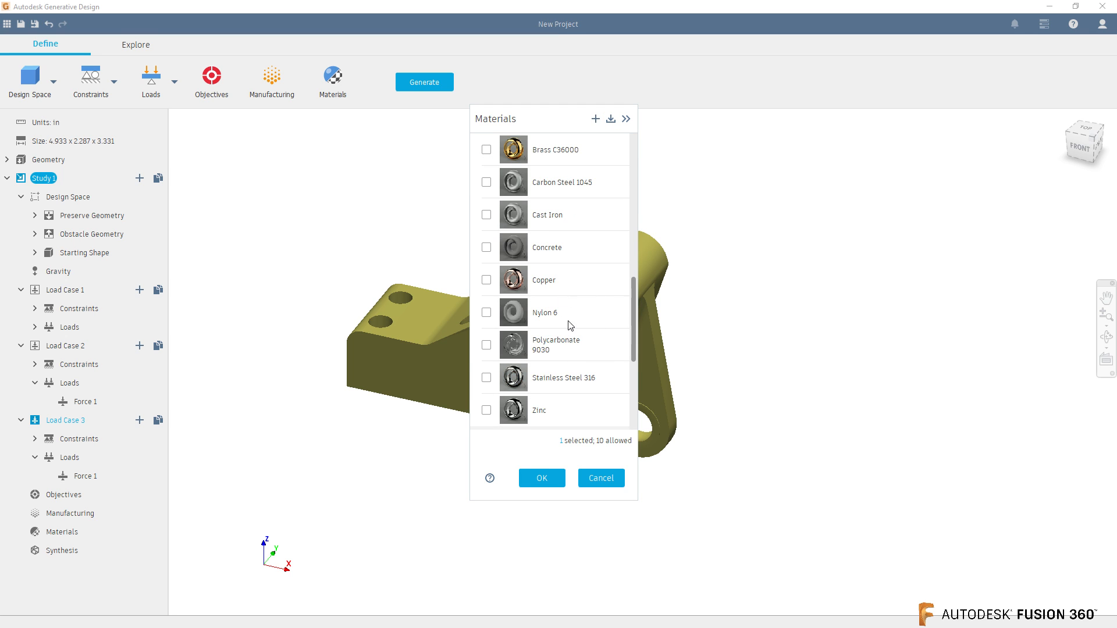
scroll(584, 329, down, 4)
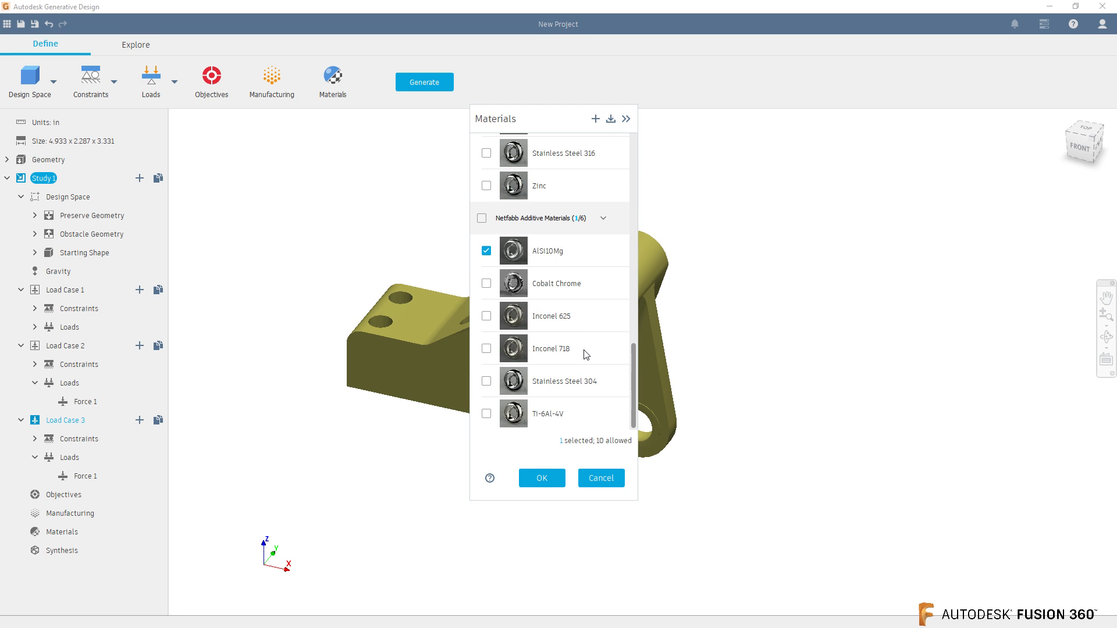
click(486, 251)
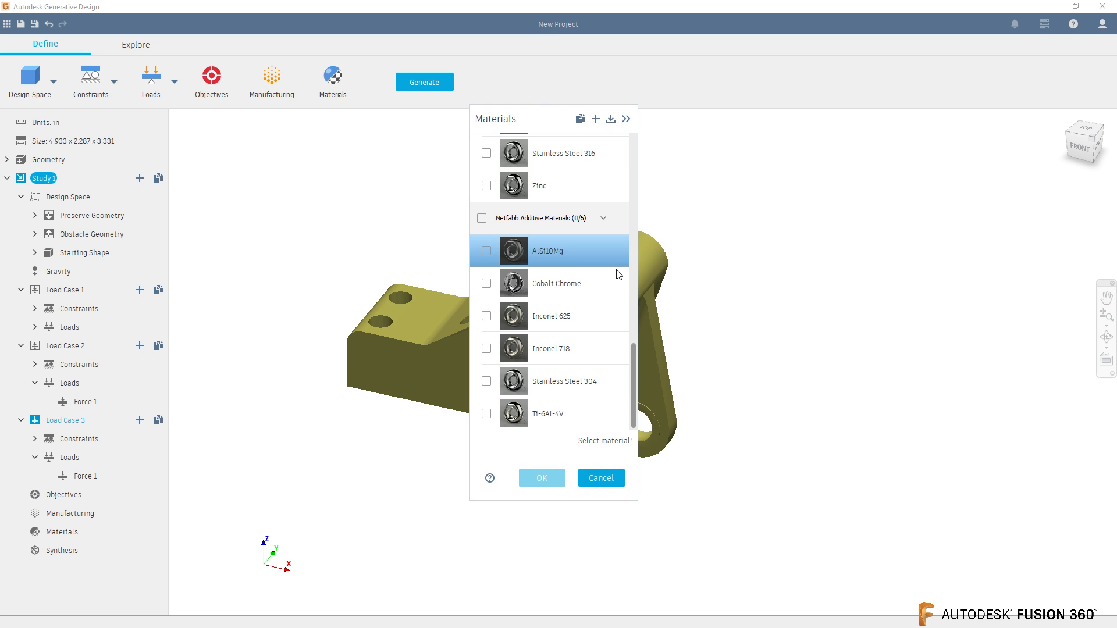
click(485, 286)
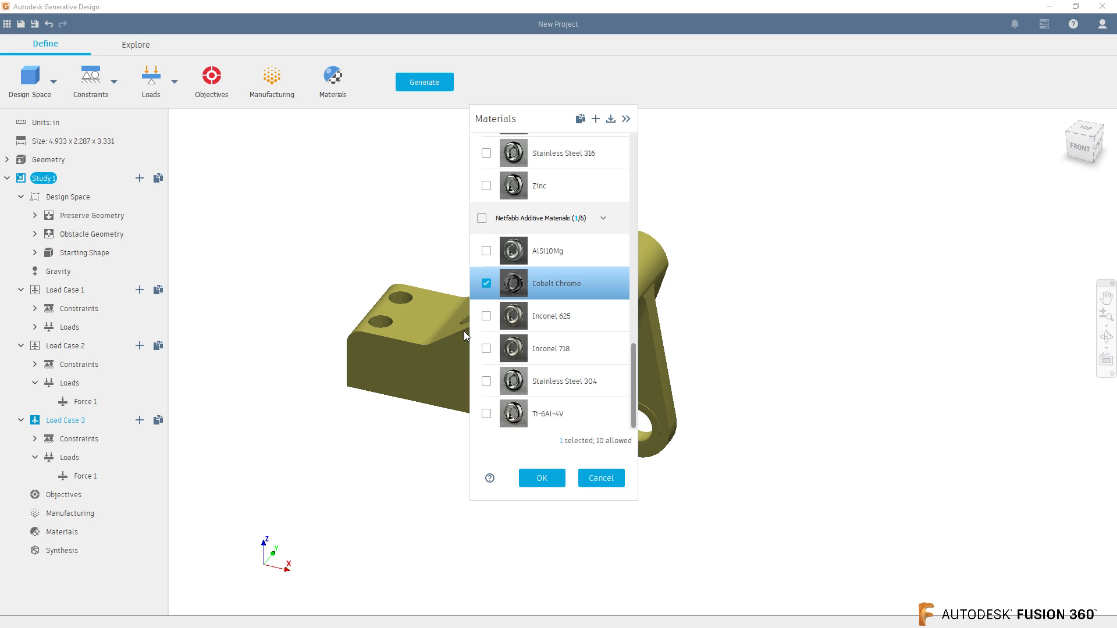
click(490, 349)
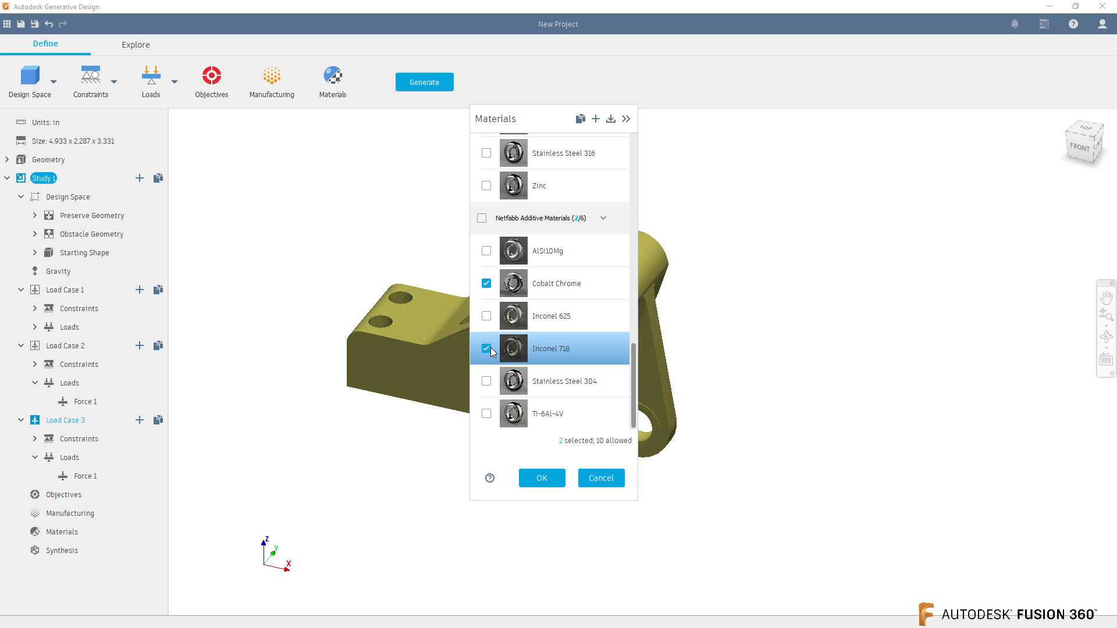
click(487, 414)
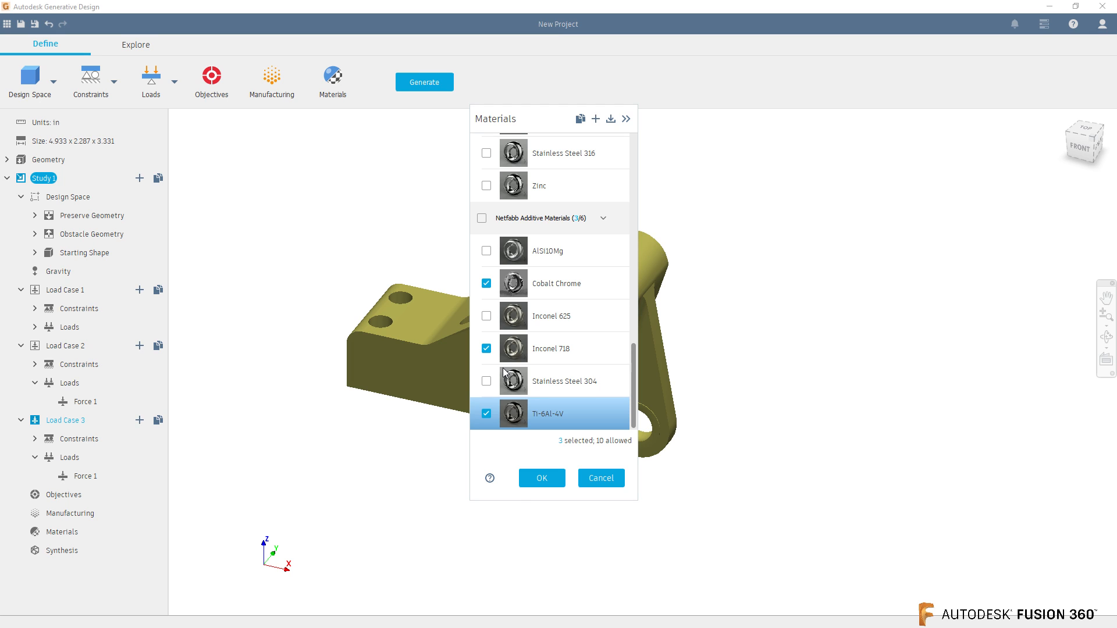
click(540, 479)
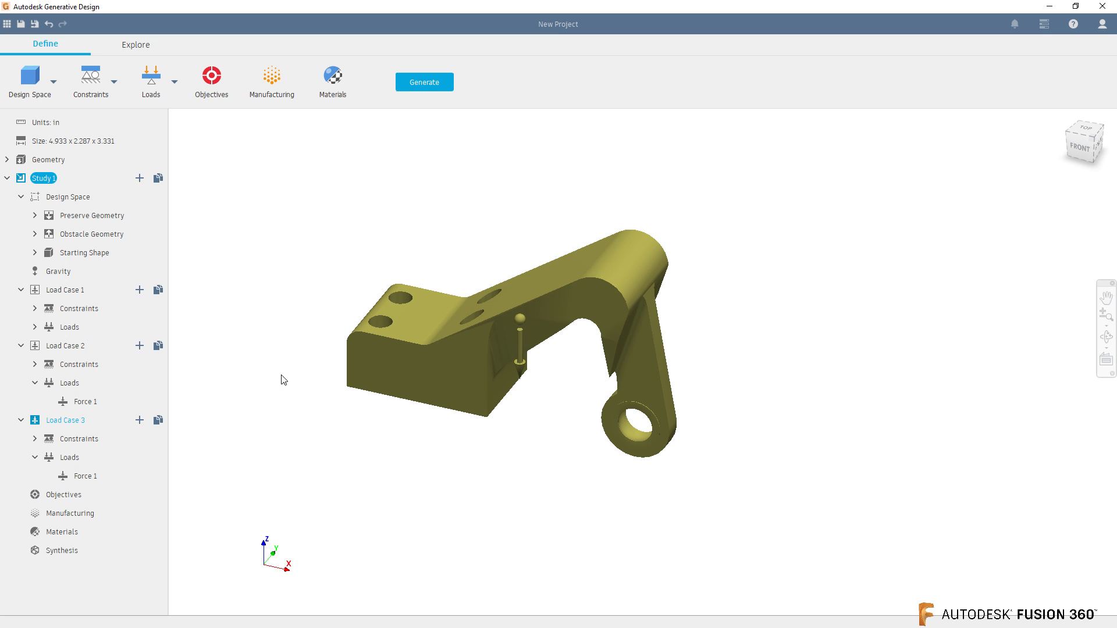
Step: Try the Accurate topology synthesis resolution, then lower it back toward Normal and accept the setting
mouse_move(154, 547)
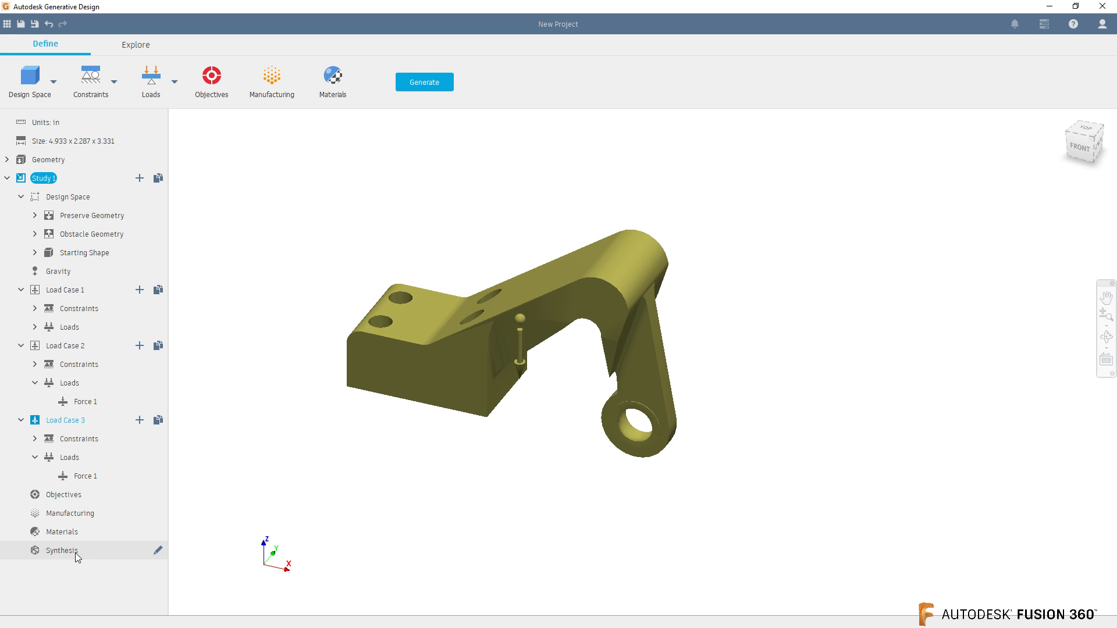
click(161, 556)
drag(580, 292, 636, 298)
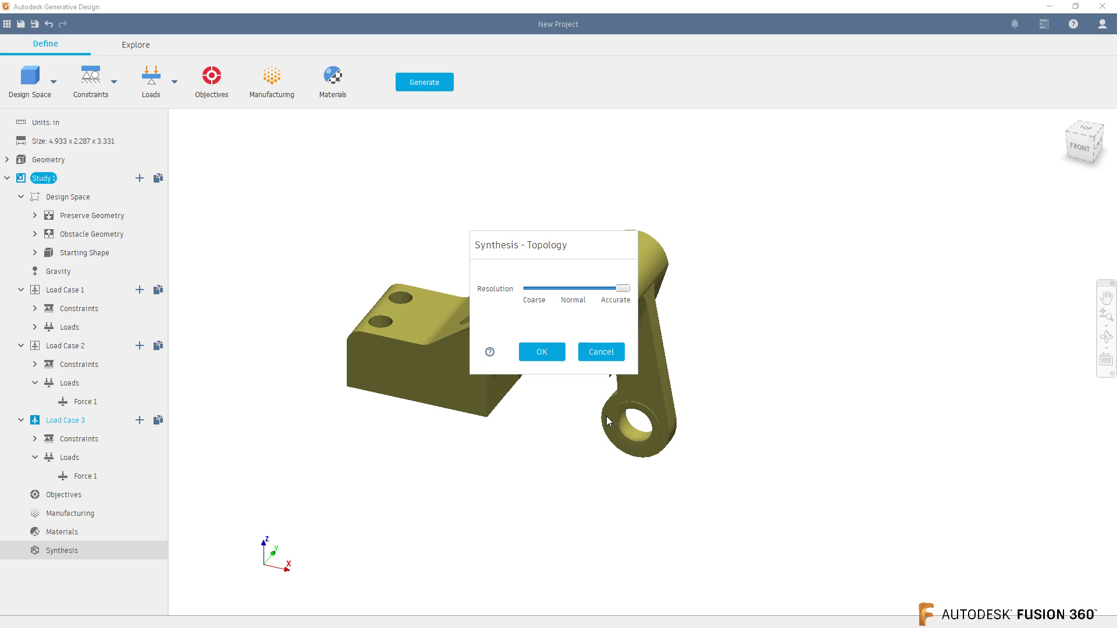
drag(623, 289, 556, 294)
click(541, 352)
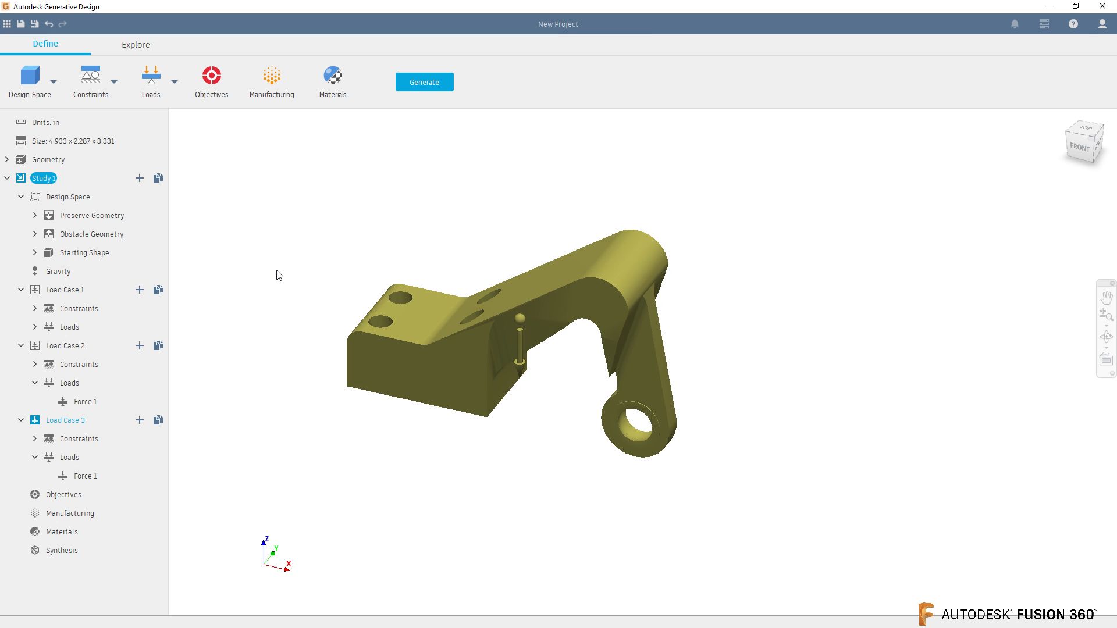
Step: Start generating the study and save the project under the name Livestream 175
click(426, 85)
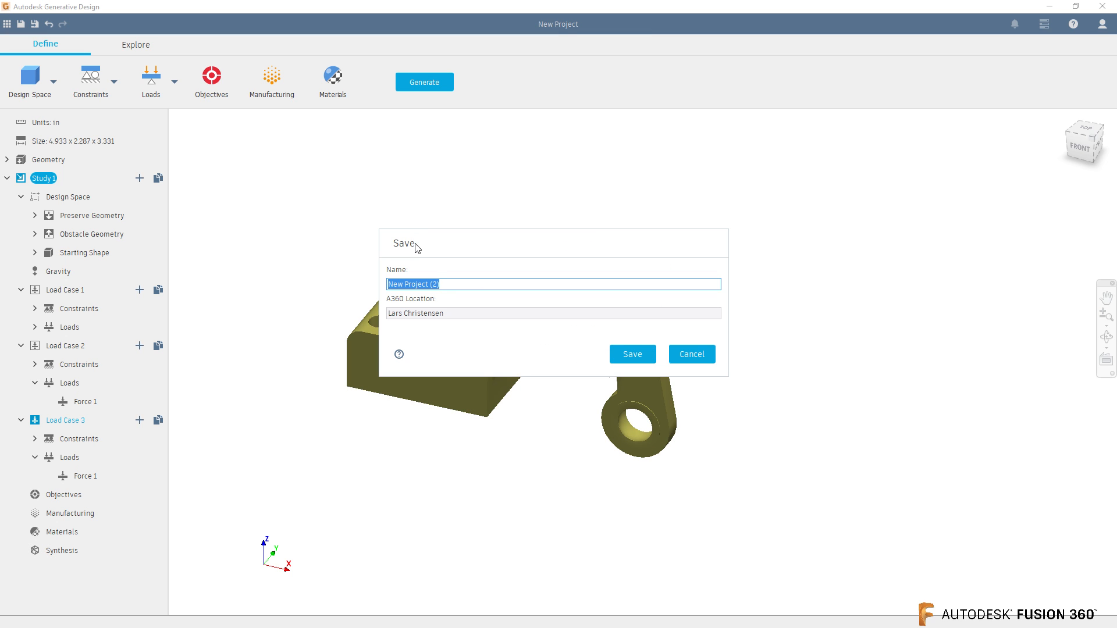
drag(444, 285, 367, 301)
text(Livestrea)
triple_click(433, 285)
click(465, 283)
key(Left)
key(Left)
key(Left)
key(Left)
key(BackSpace)
text(m)
click(637, 354)
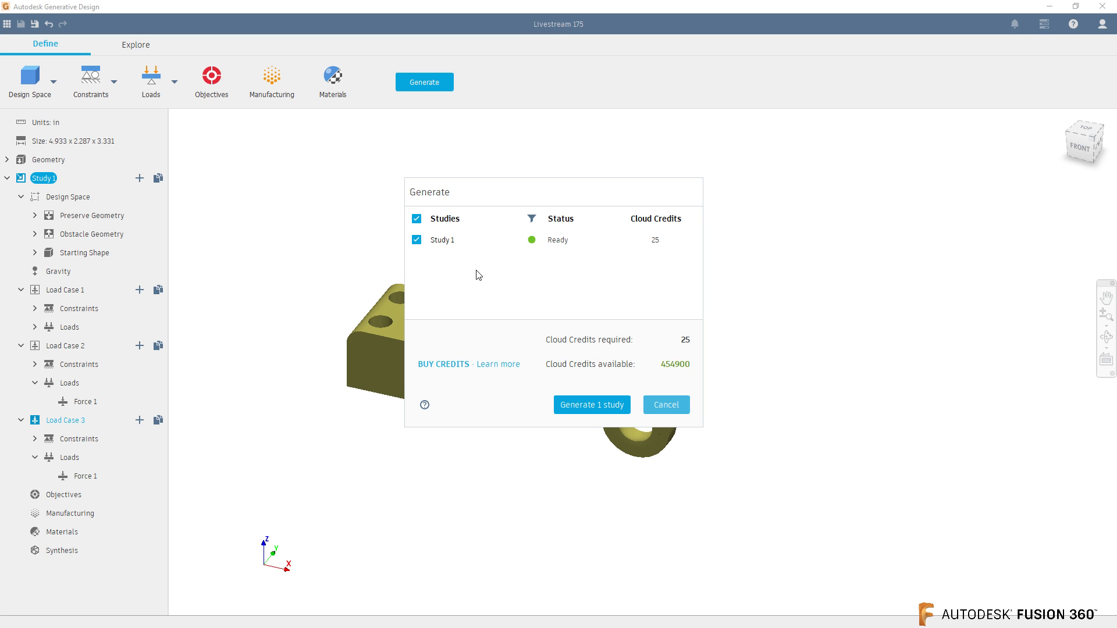
Step: Generate Study 1 and clear the notification about studies being locked for editing
drag(554, 183, 564, 172)
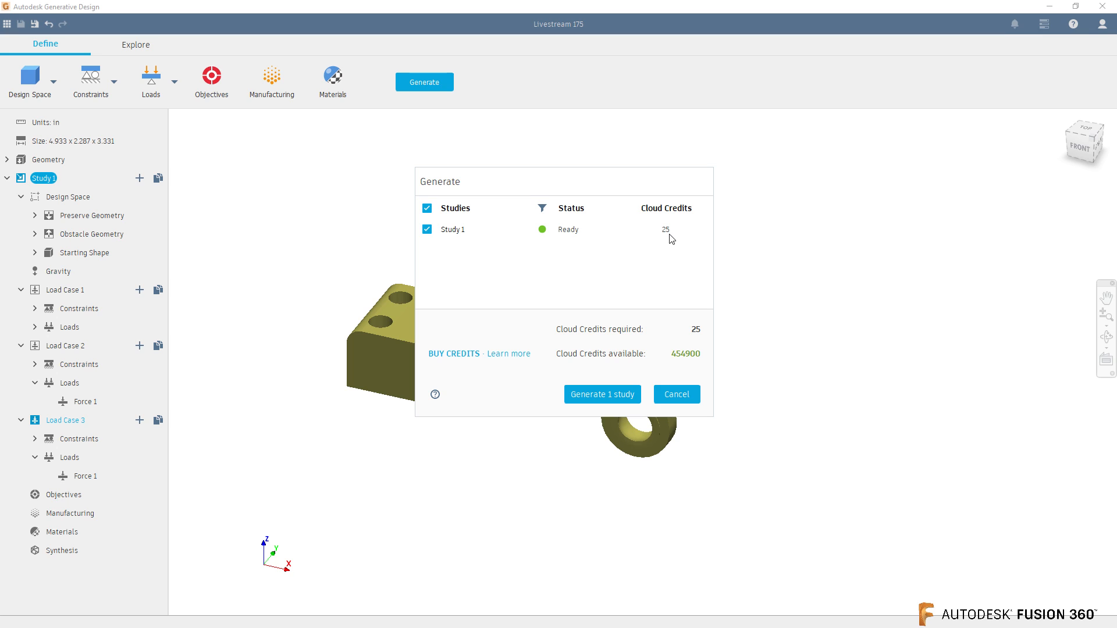
click(595, 398)
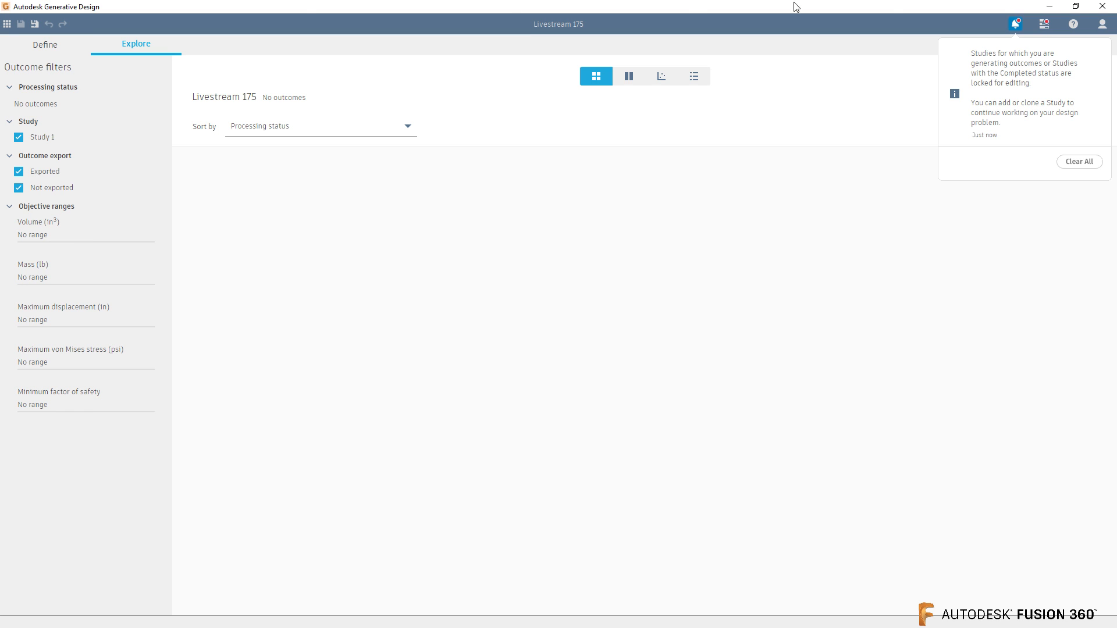
click(1075, 170)
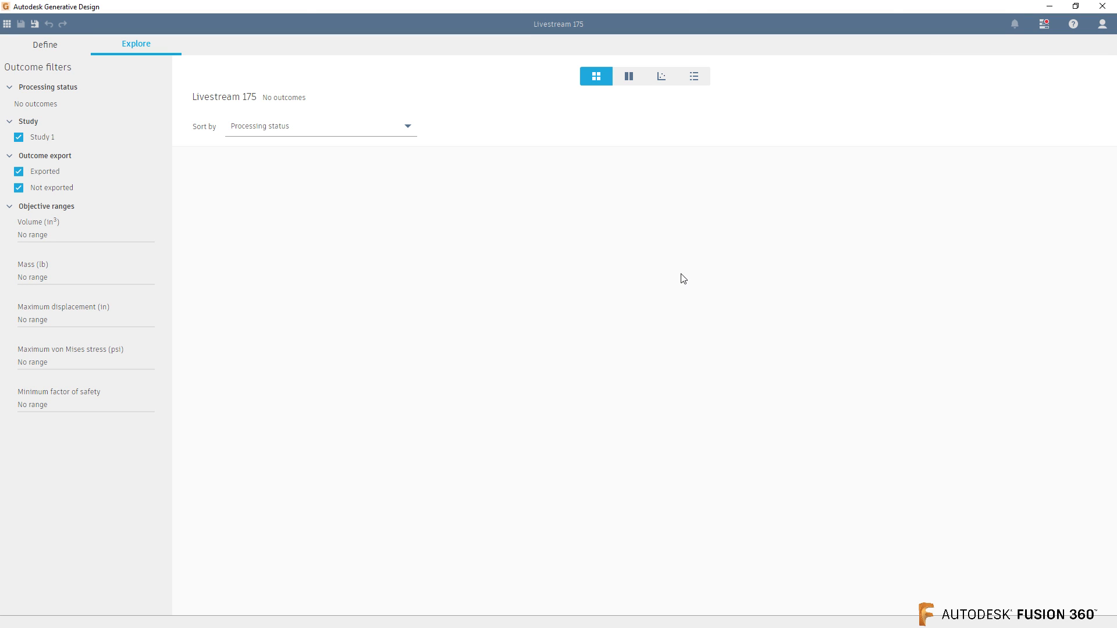
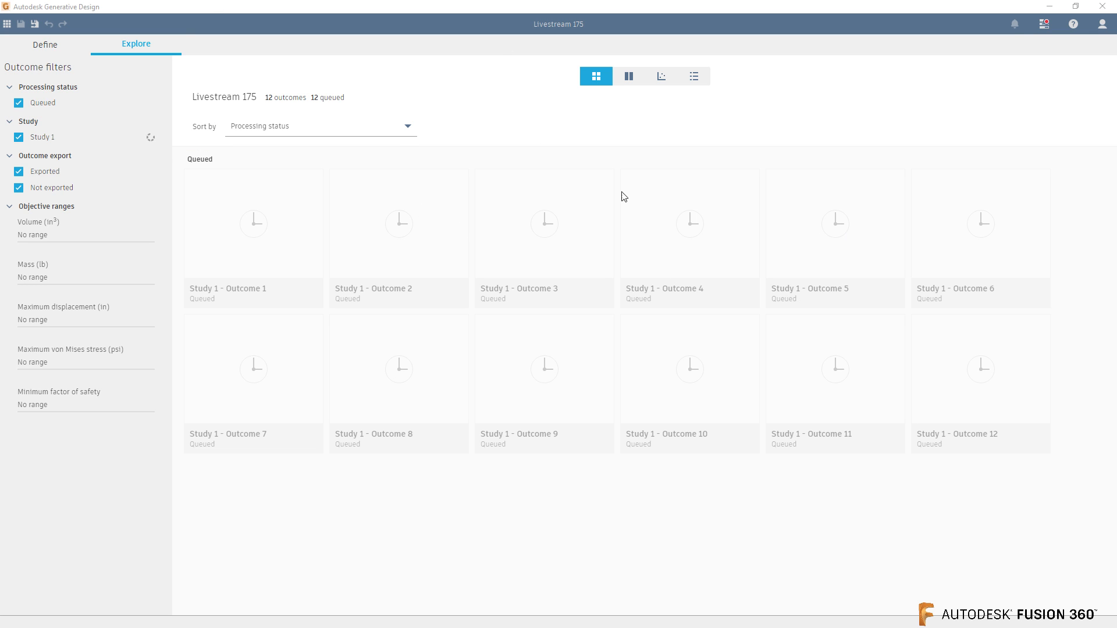
Step: Open the completed bracket test project from the project list and show its generated outcomes
click(7, 23)
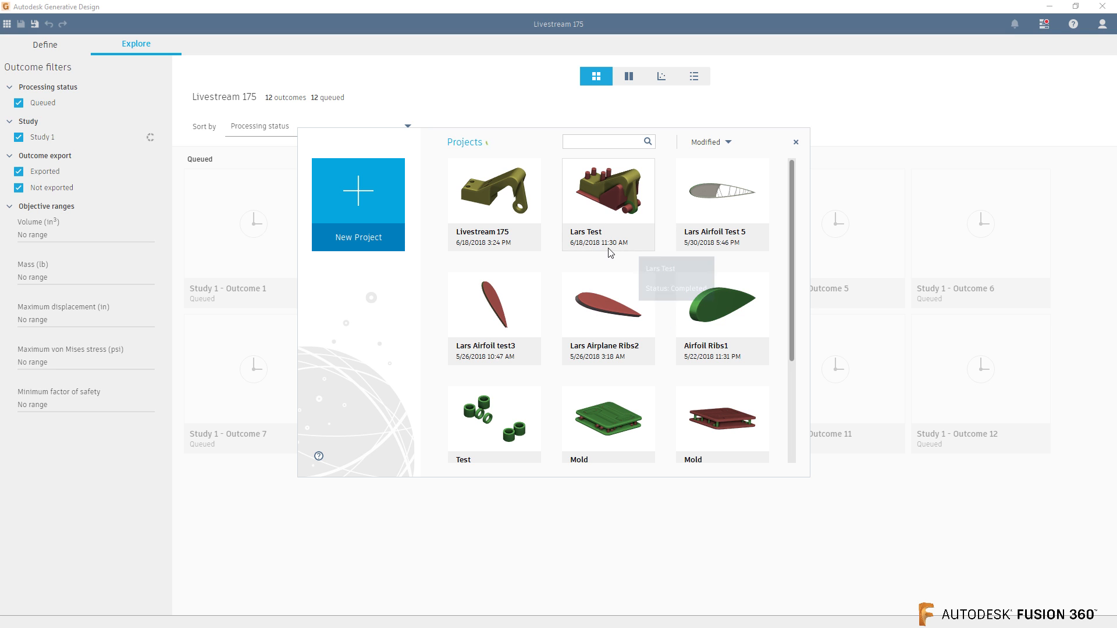
click(610, 194)
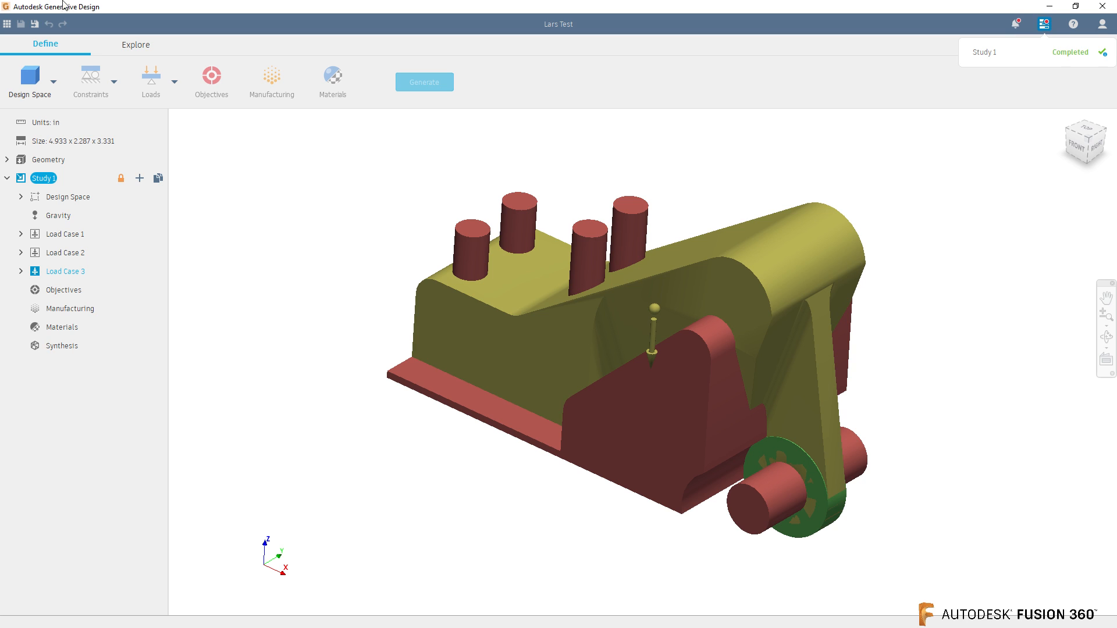
click(131, 51)
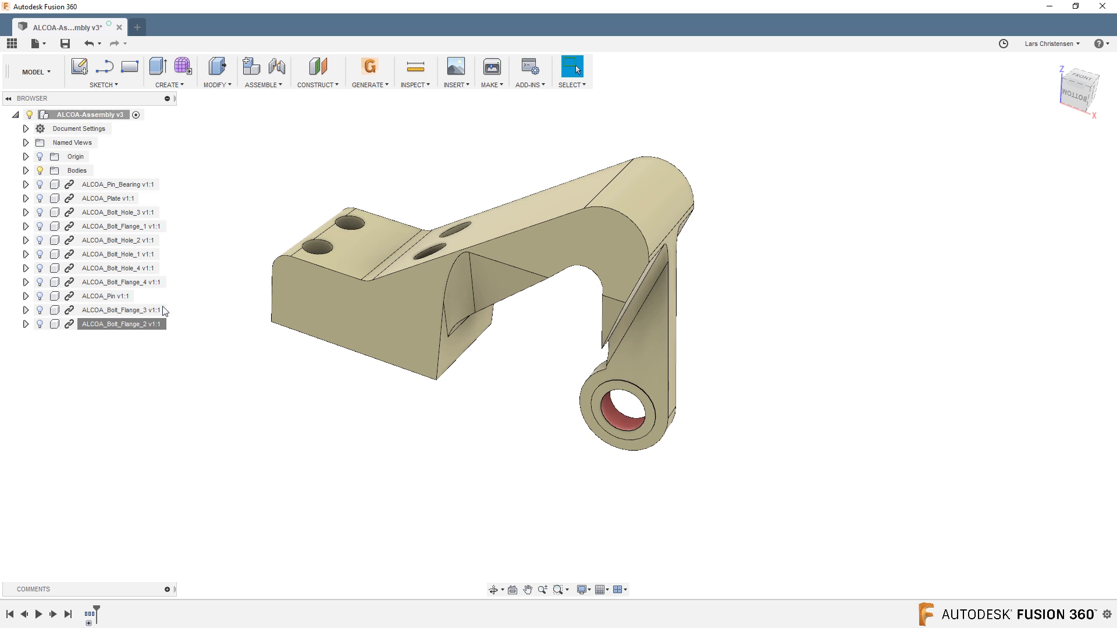
Step: In Fusion 360, check the physical material and the properties of Body1 in the ALCOA assembly
click(25, 171)
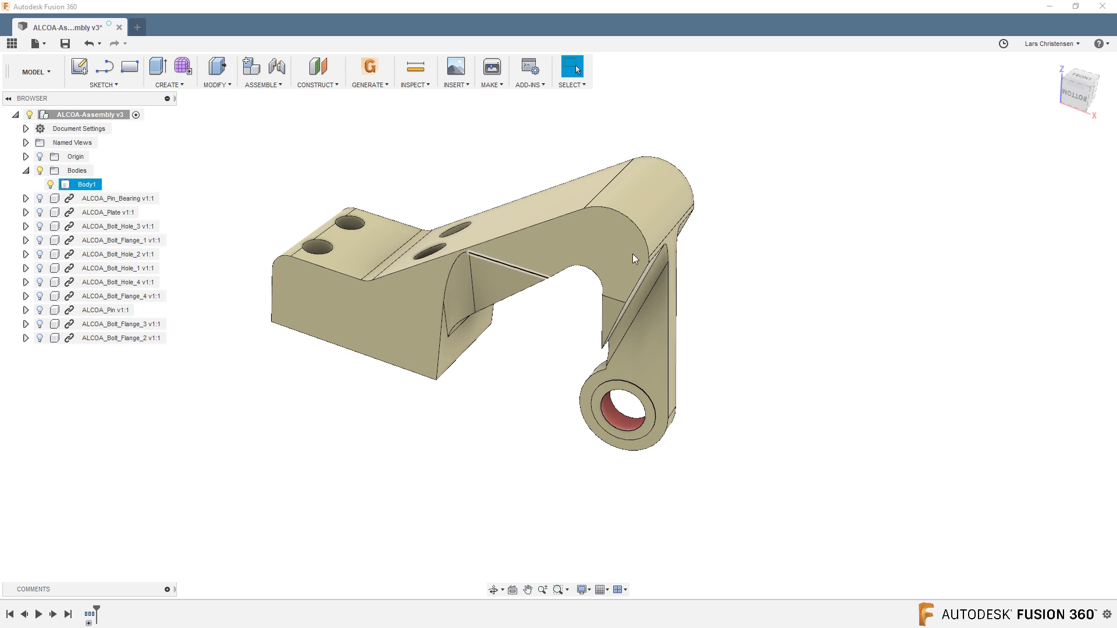
right_click(83, 188)
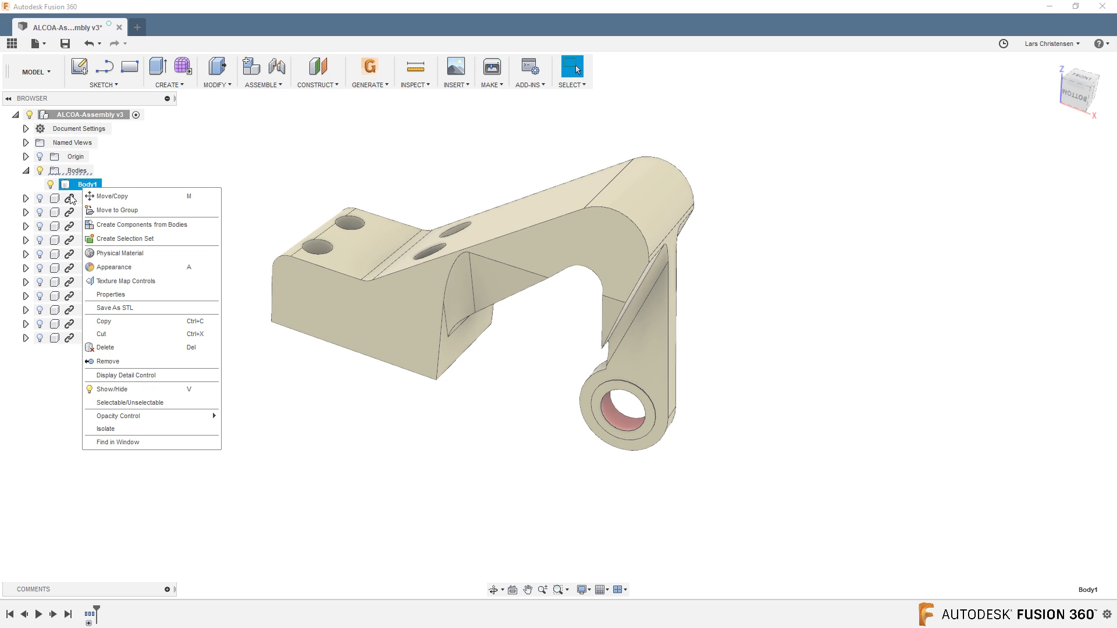
click(119, 254)
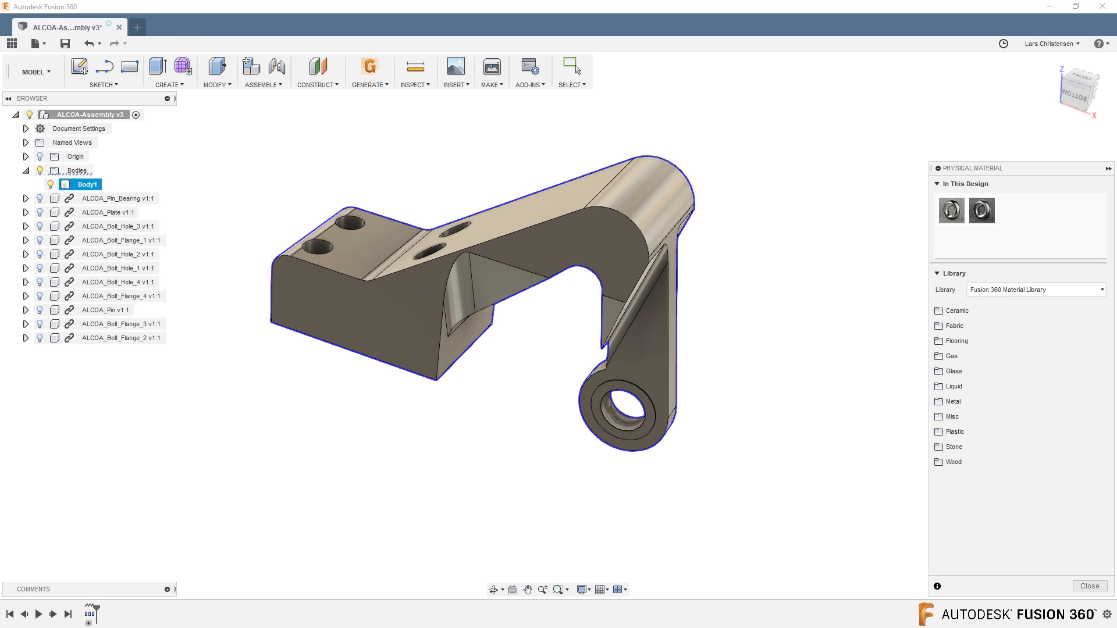
click(1089, 586)
right_click(86, 190)
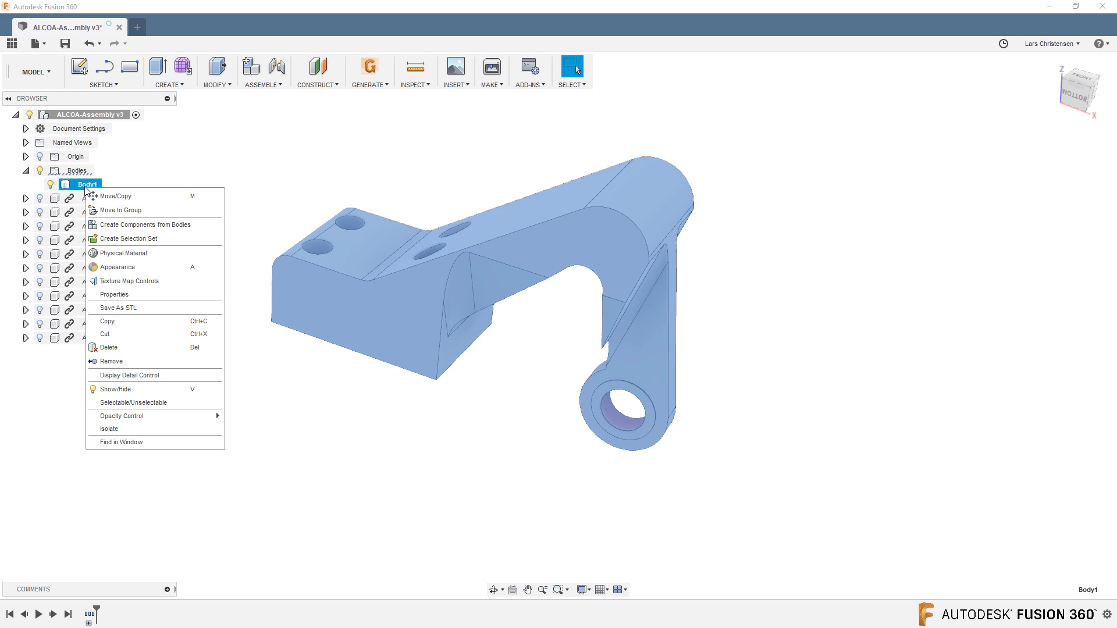
click(140, 295)
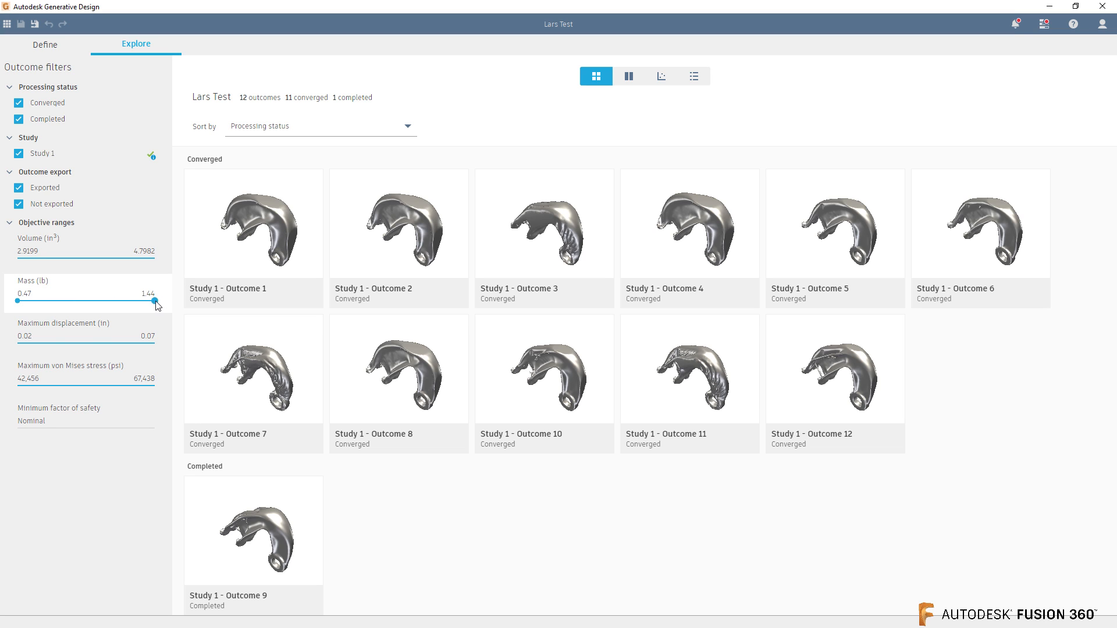
Step: Back in Autodesk Generative Design, filter the outcomes to a maximum mass of 1.00 lb, then restore the full mass range
drag(155, 301, 93, 303)
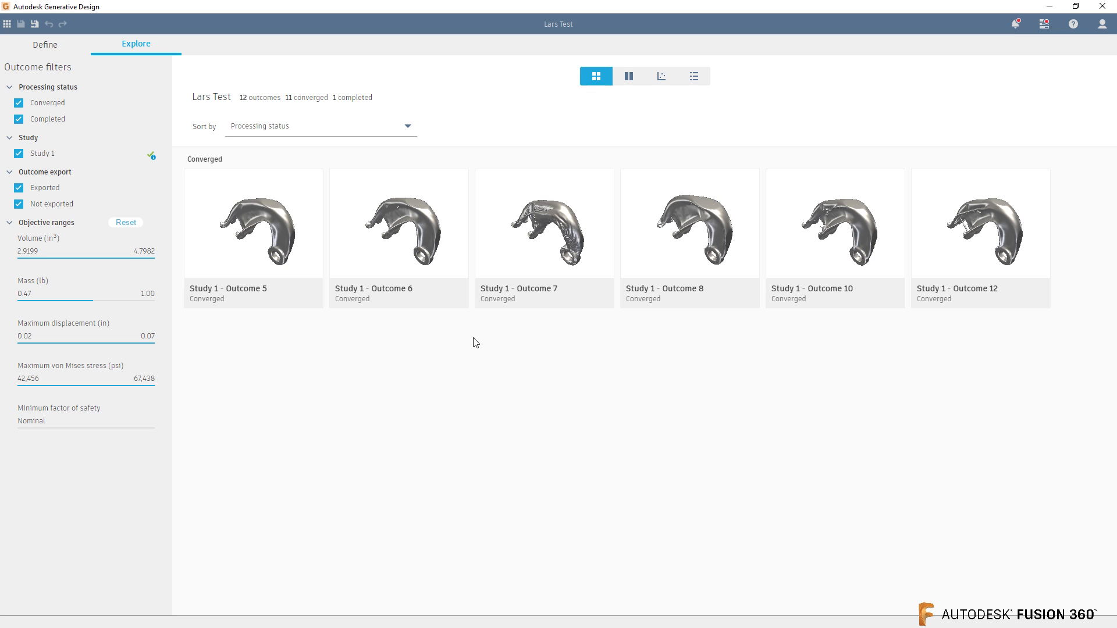
drag(91, 302, 170, 304)
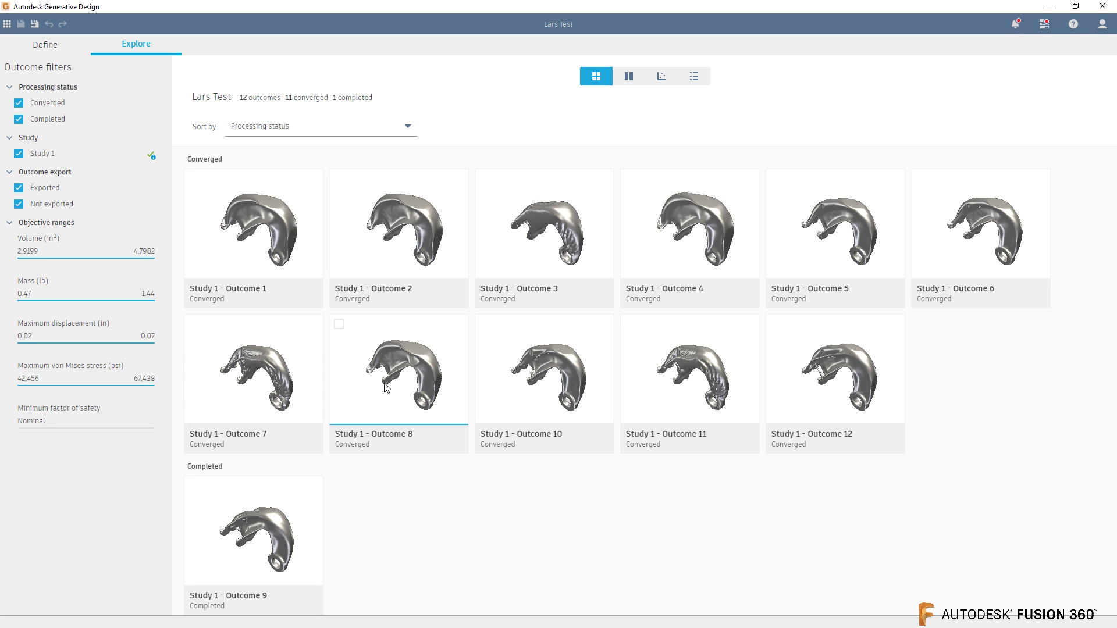
Step: Plot minimum factor of safety against mass for the outcomes and compare the properties of Ti-6Al-4V Outcomes 7, 5 and 6
click(661, 76)
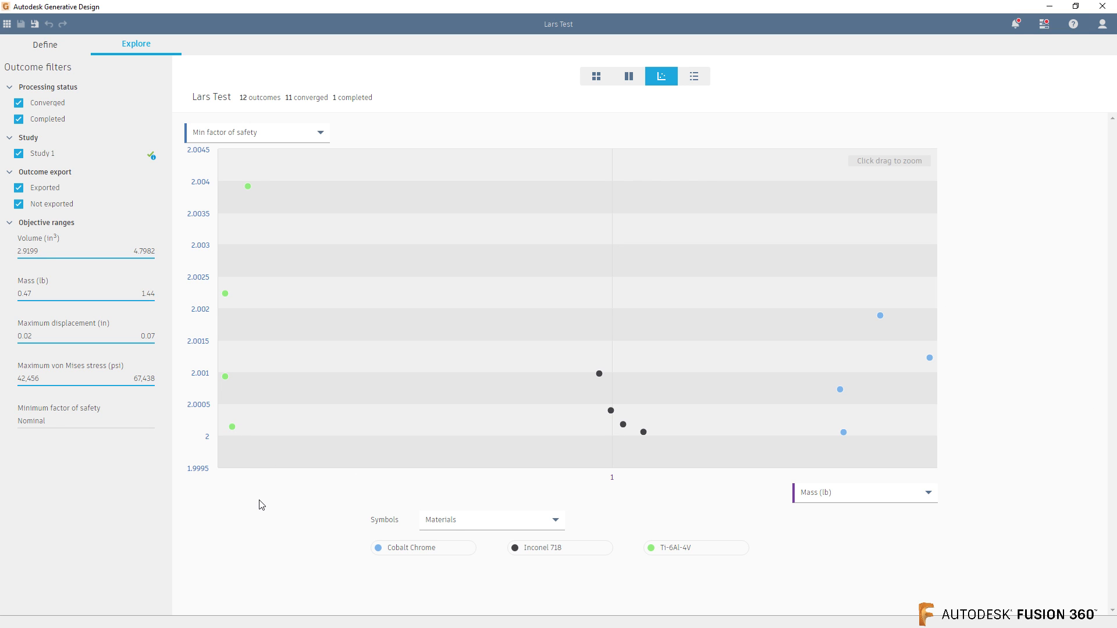
click(233, 427)
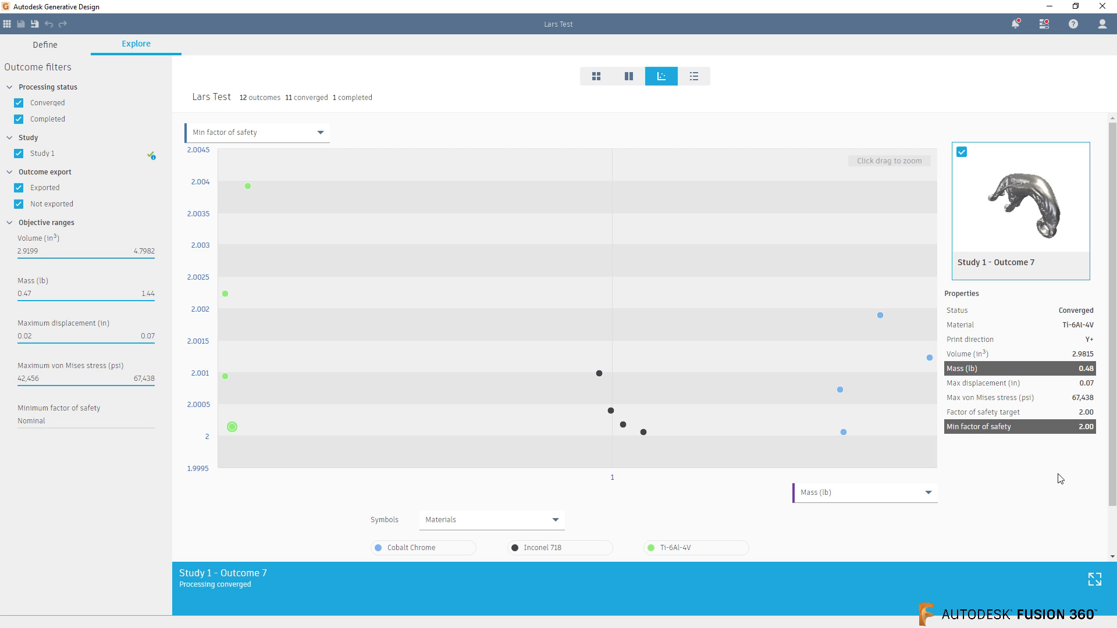
click(225, 377)
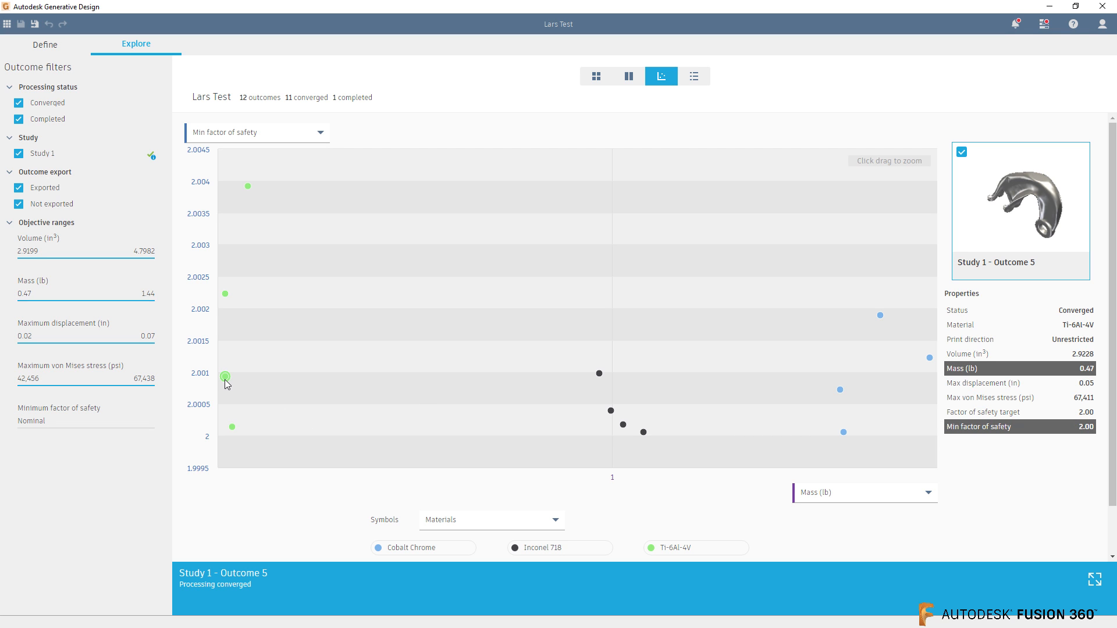
click(225, 295)
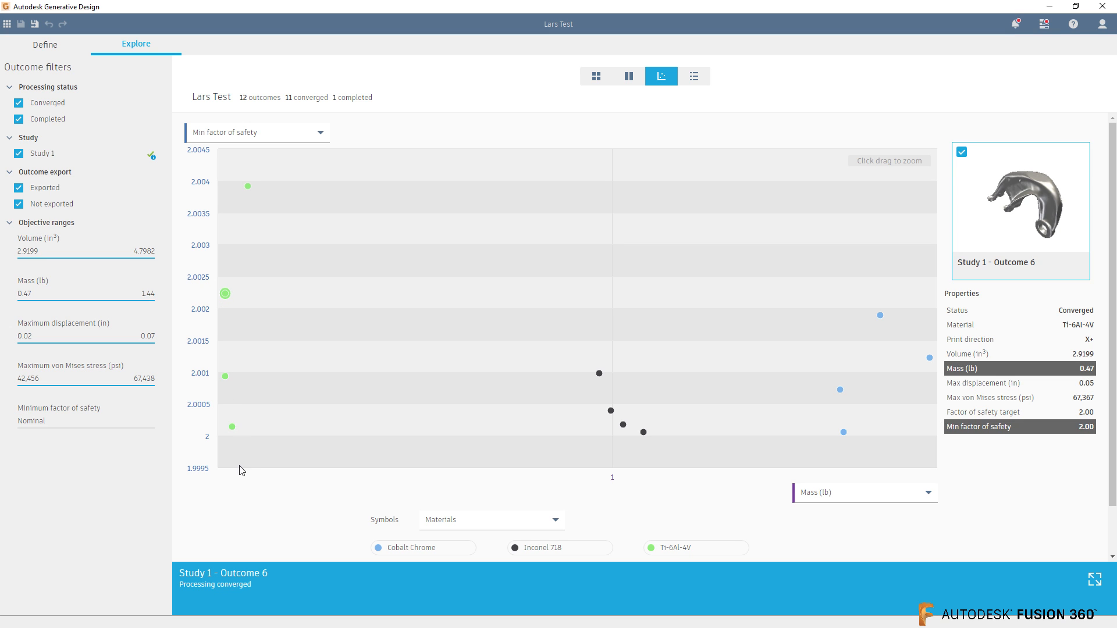
Step: Open Outcome 7 from the scatter plot and inspect its stress distribution from the front and from above
click(233, 428)
double_click(232, 428)
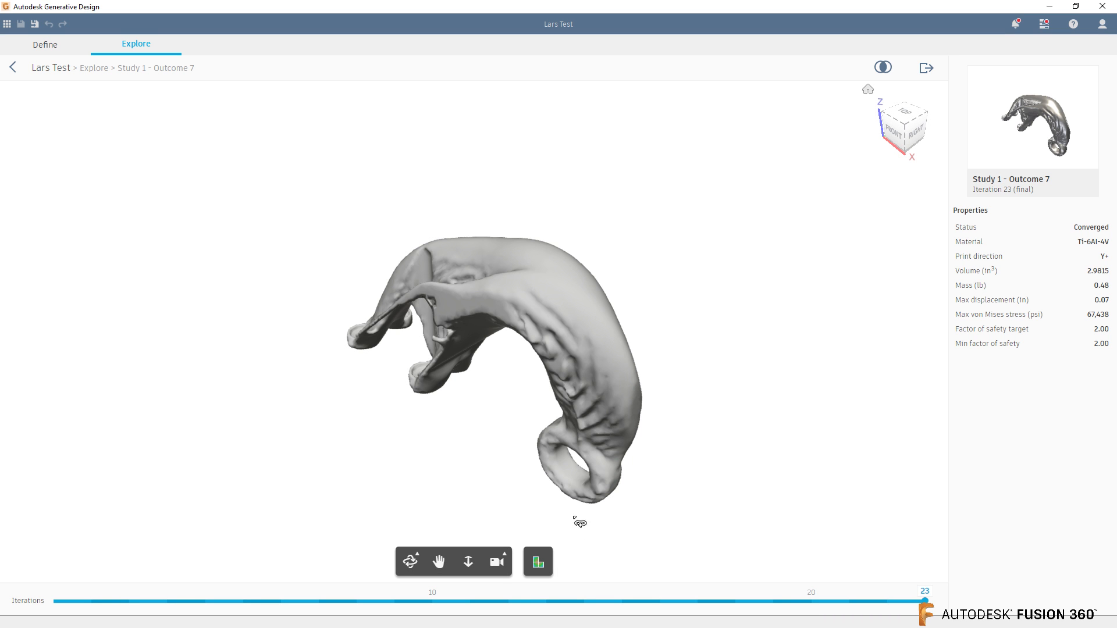
click(541, 563)
drag(294, 416, 516, 456)
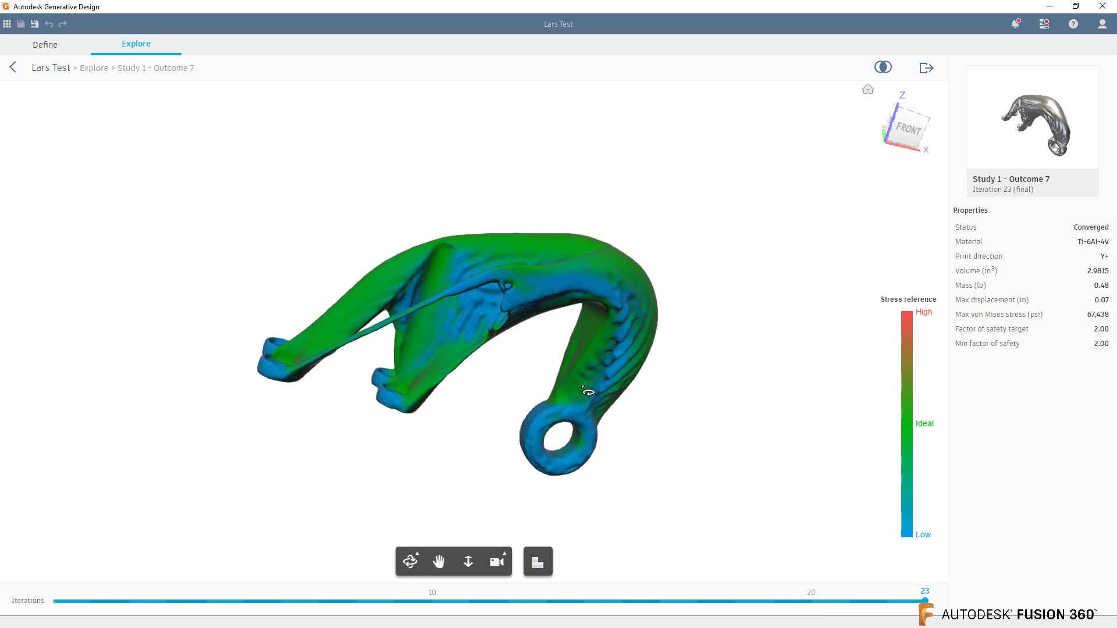
drag(258, 348, 498, 493)
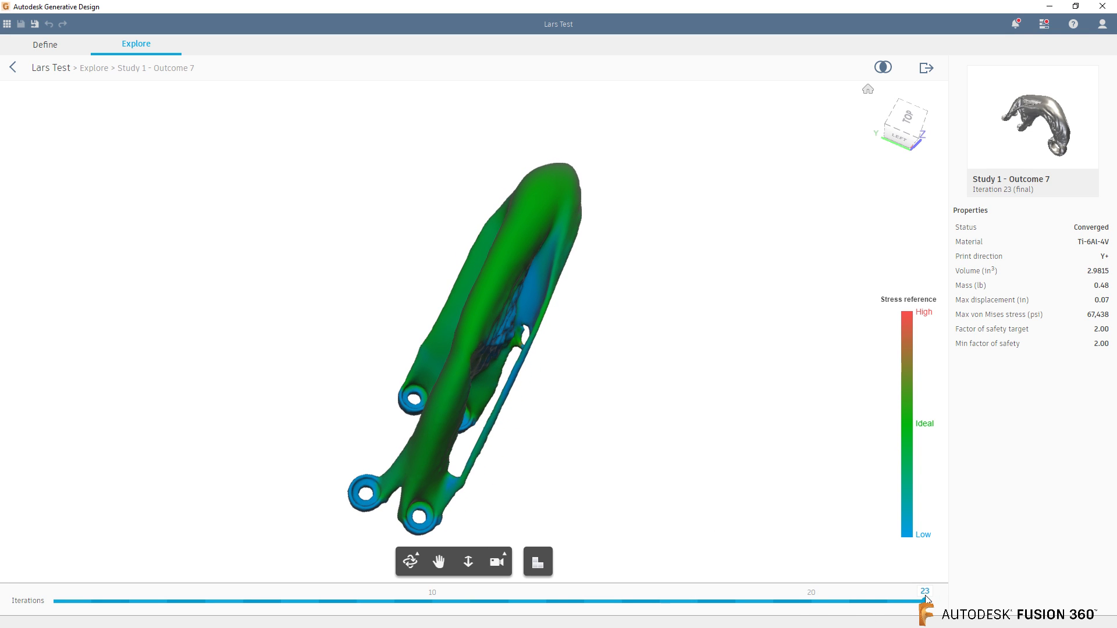
Step: Review iterations 20 and 15 of Outcome 7, restore the final iteration 23 and return to the scatter plot
drag(925, 603, 812, 605)
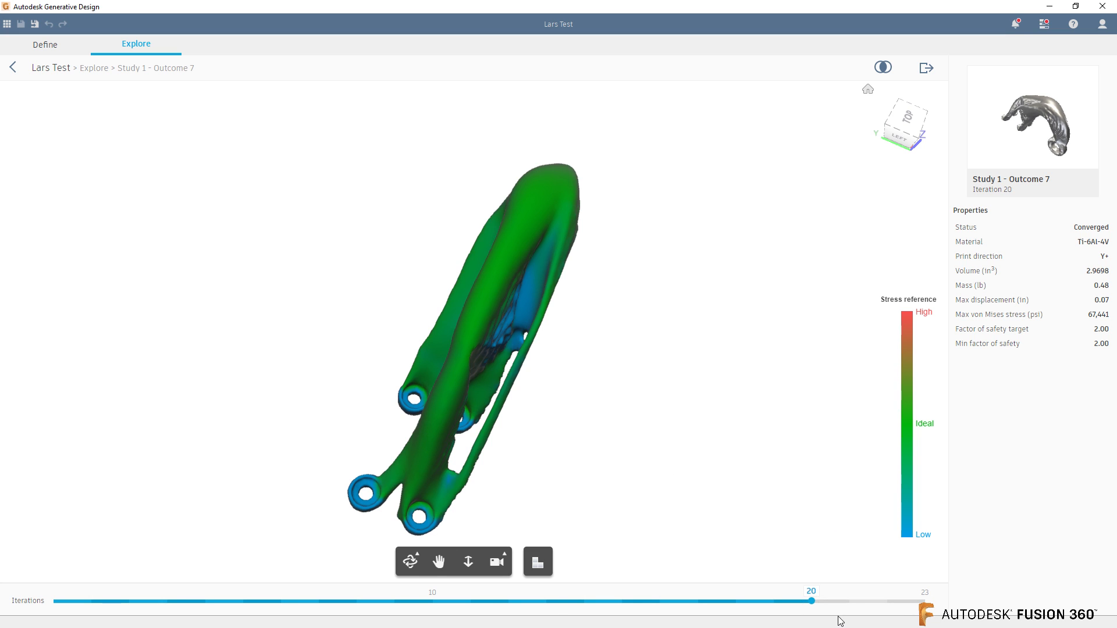
drag(813, 602, 622, 603)
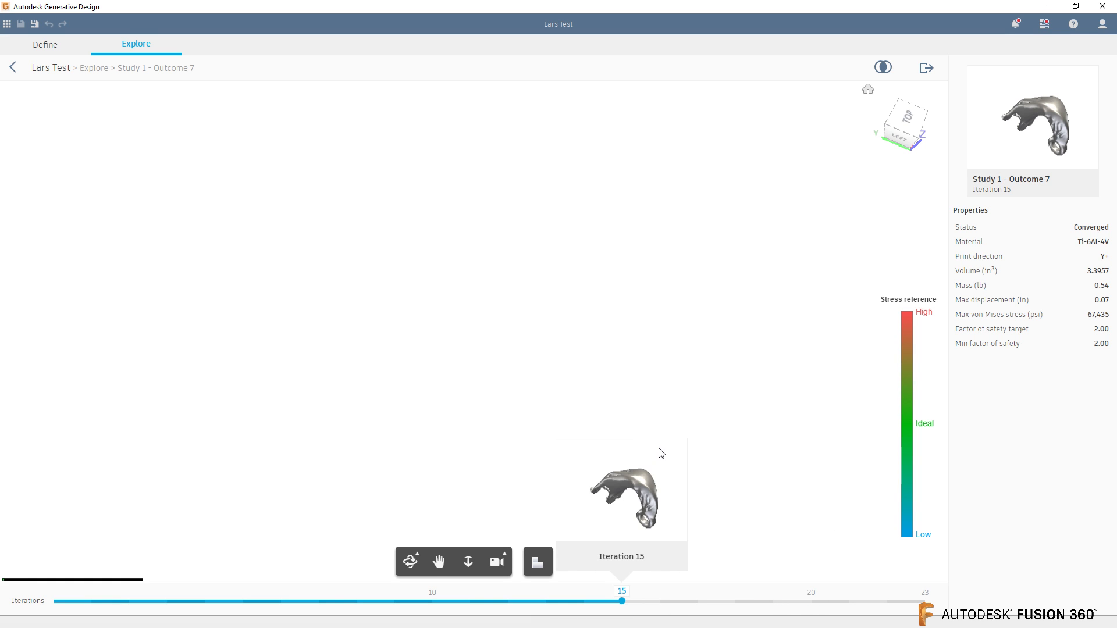
shift+middle_drag(553, 405, 522, 466)
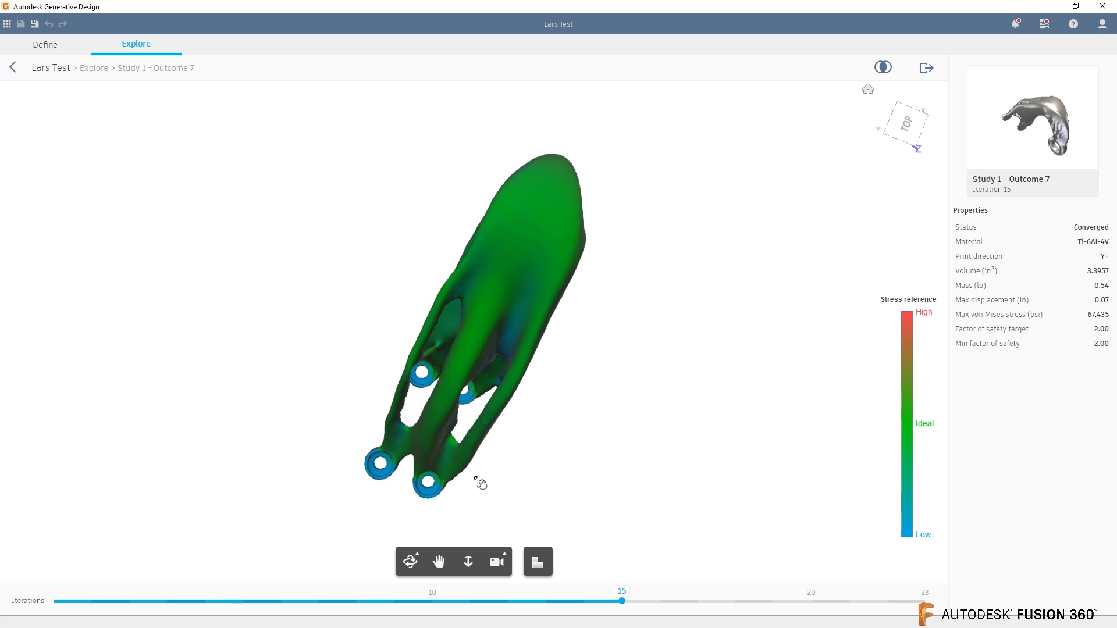
drag(623, 605, 925, 605)
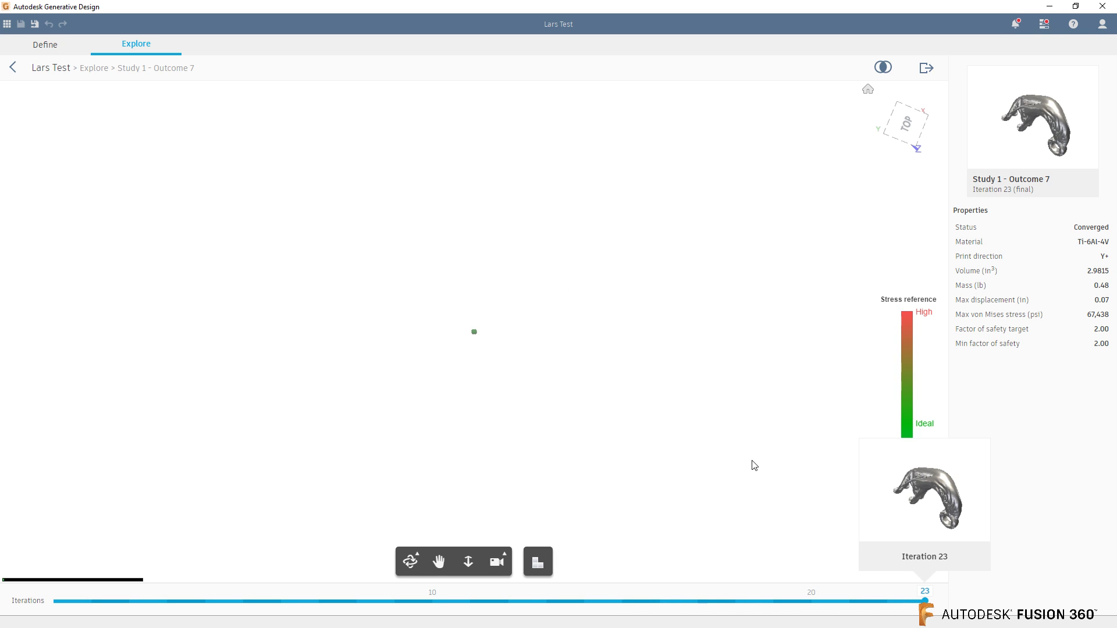
click(13, 68)
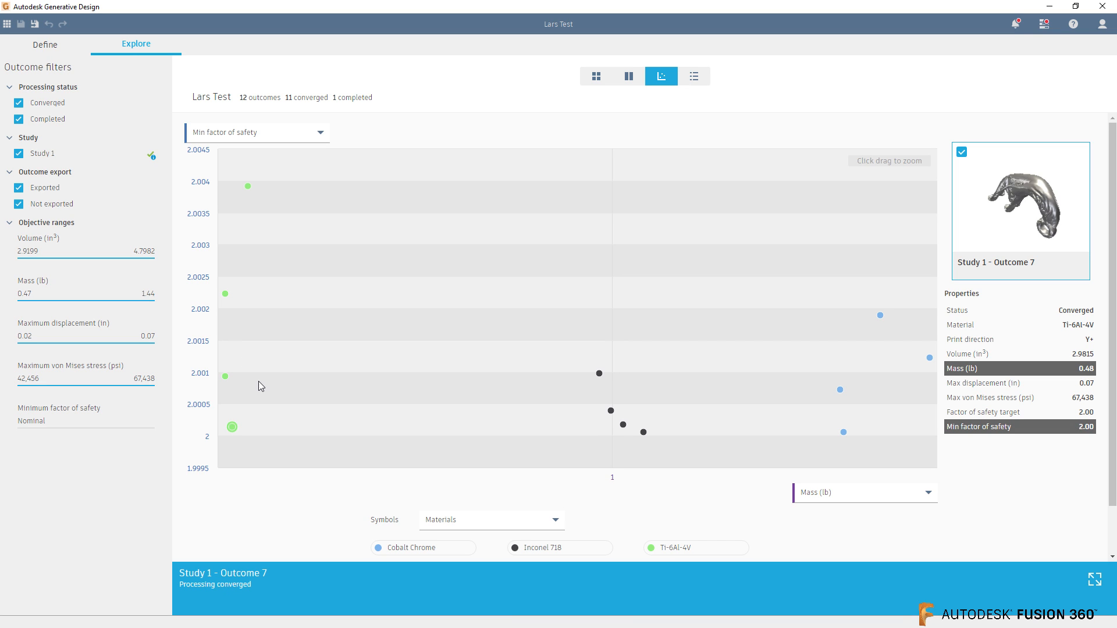
Step: Open Outcome 6 in Stress View, examine the part from several sides and return to the scatter plot
double_click(226, 295)
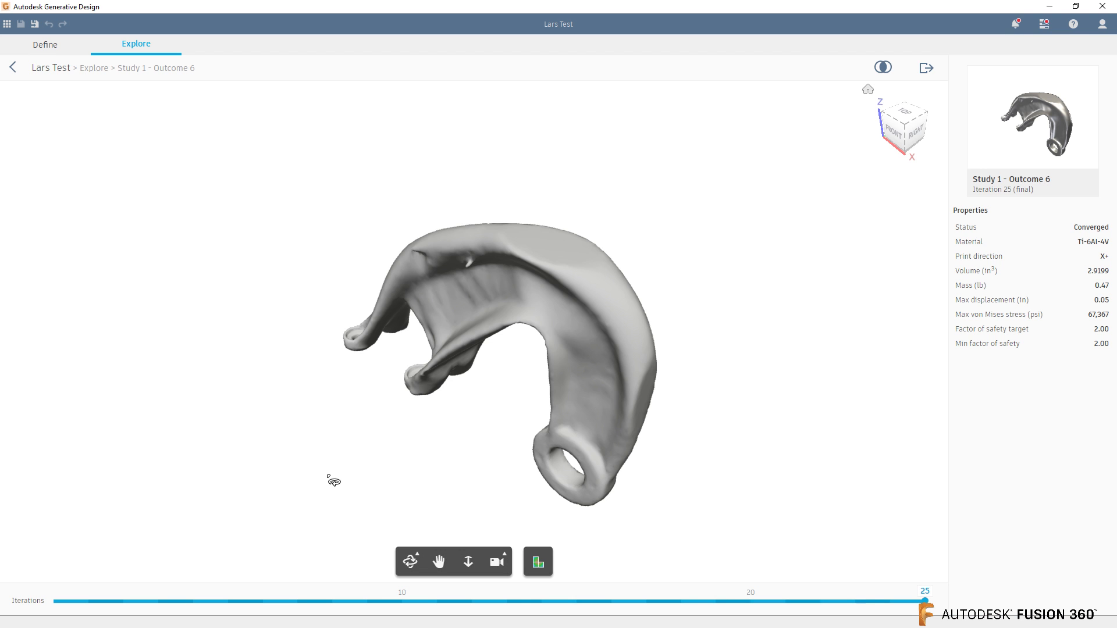
click(537, 562)
shift+middle_drag(356, 463, 415, 459)
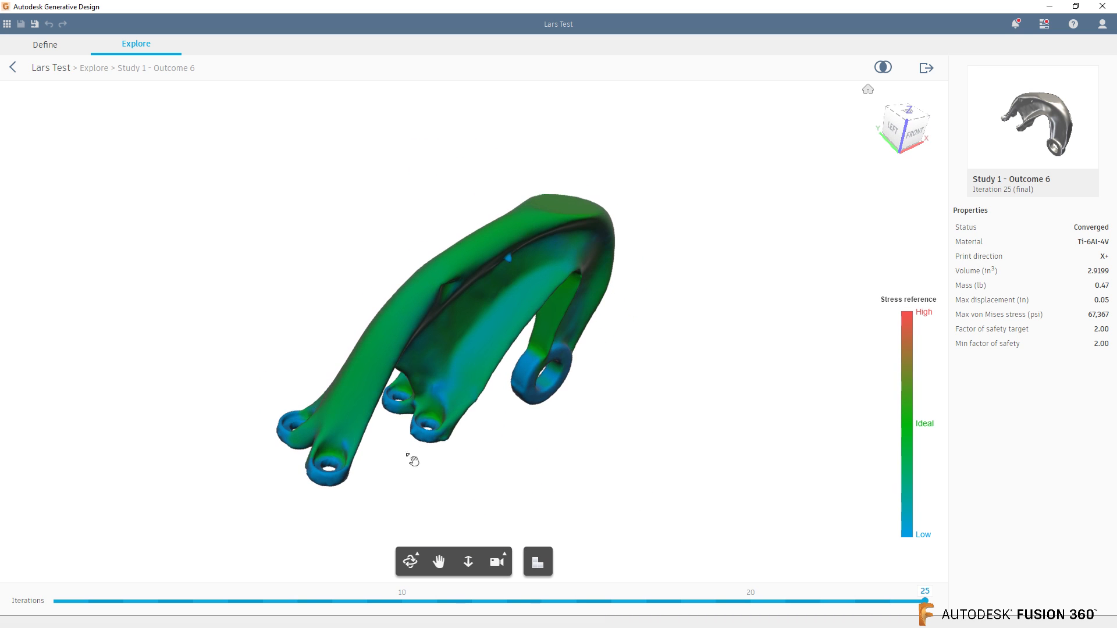
shift+middle_drag(576, 481, 533, 506)
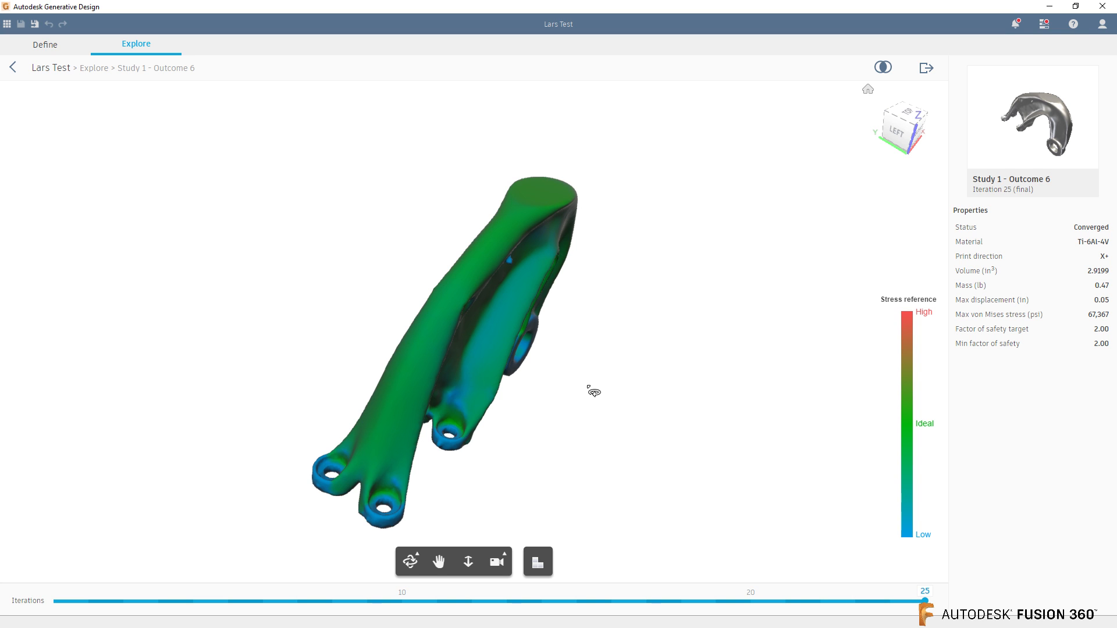
shift+middle_drag(613, 413, 493, 342)
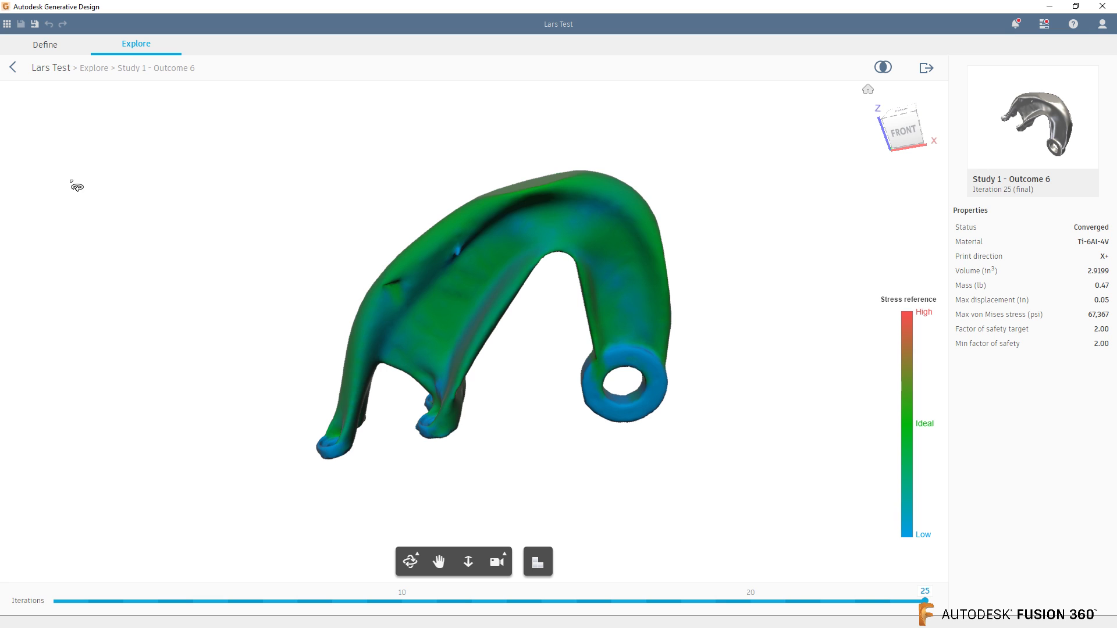
click(12, 74)
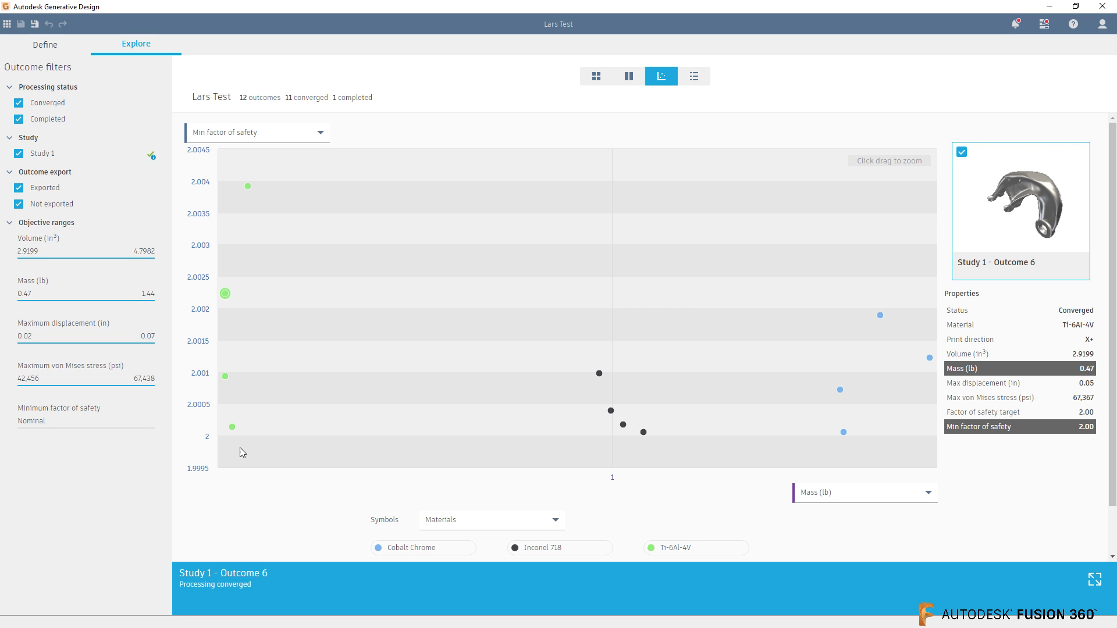
Step: Reopen Outcome 7 in Stress View, examine its final shape and iteration 10, and return to the scatter plot
double_click(233, 428)
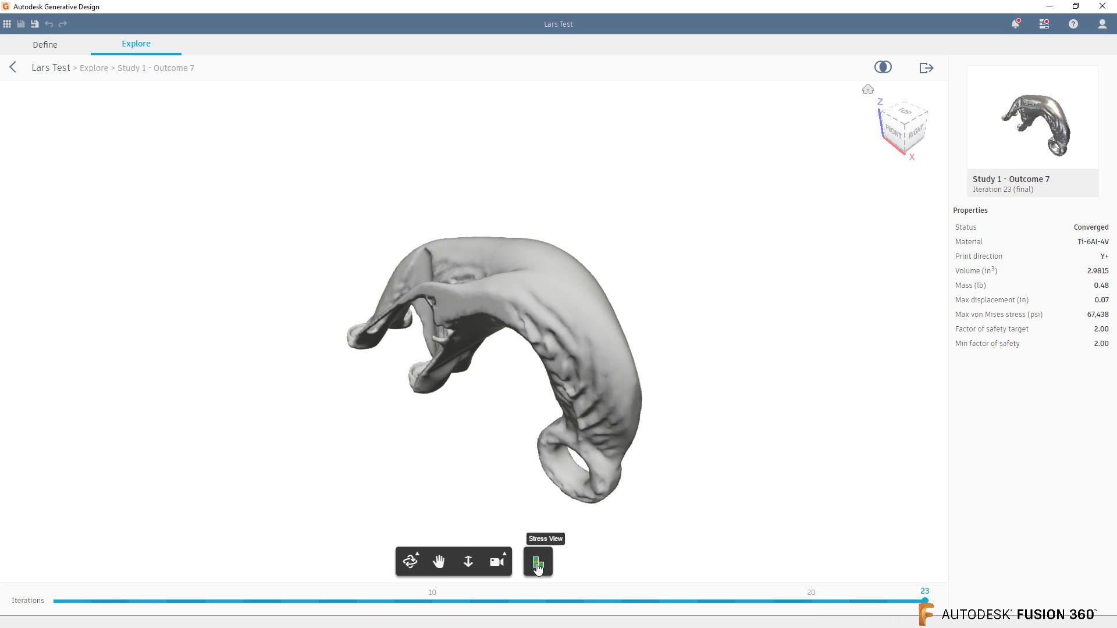
click(537, 561)
drag(361, 474, 541, 512)
drag(486, 294, 511, 443)
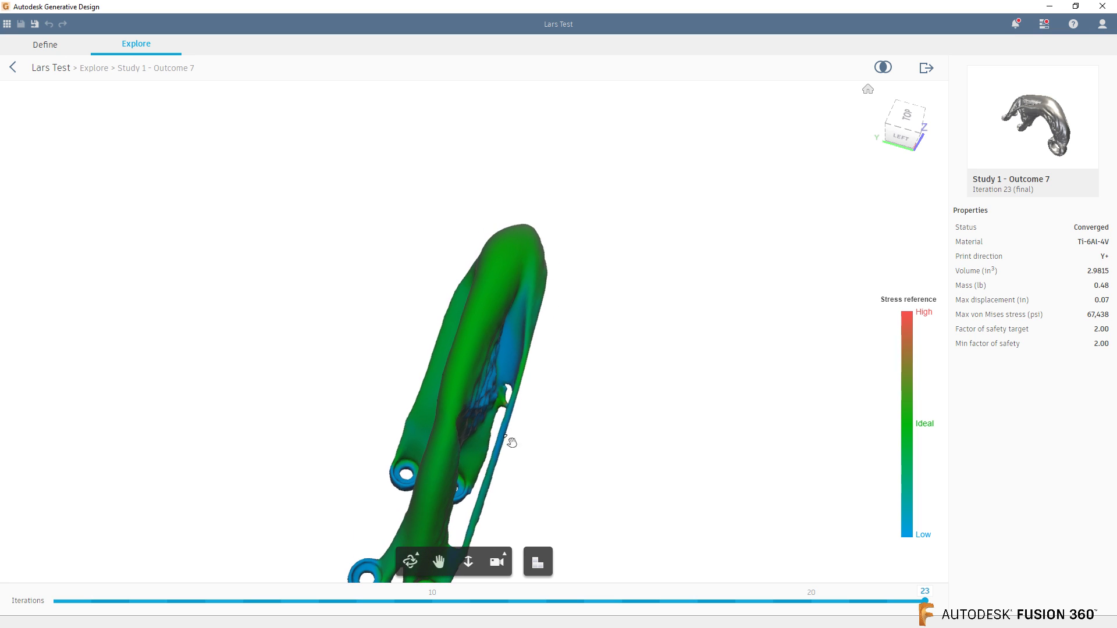
click(433, 602)
scroll(406, 274, down, 3)
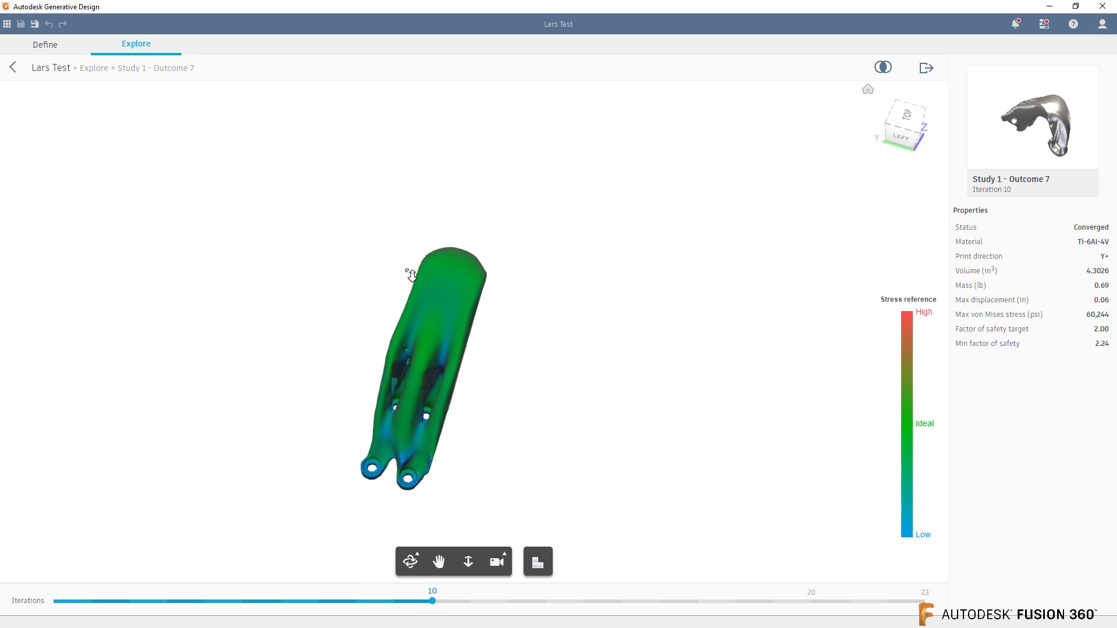
drag(359, 474, 312, 474)
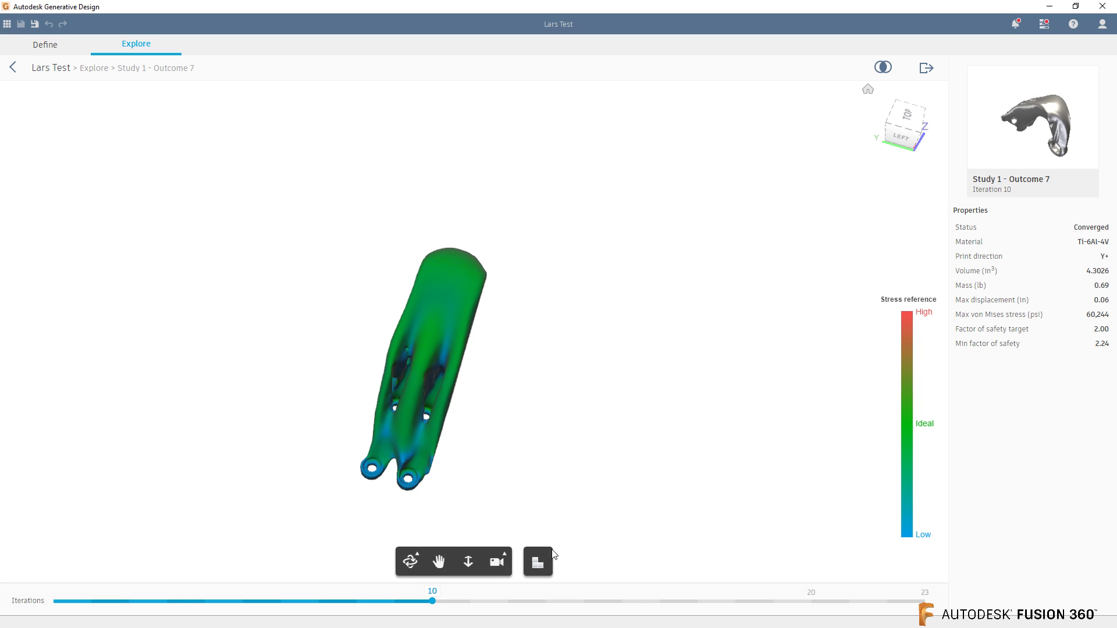
click(12, 67)
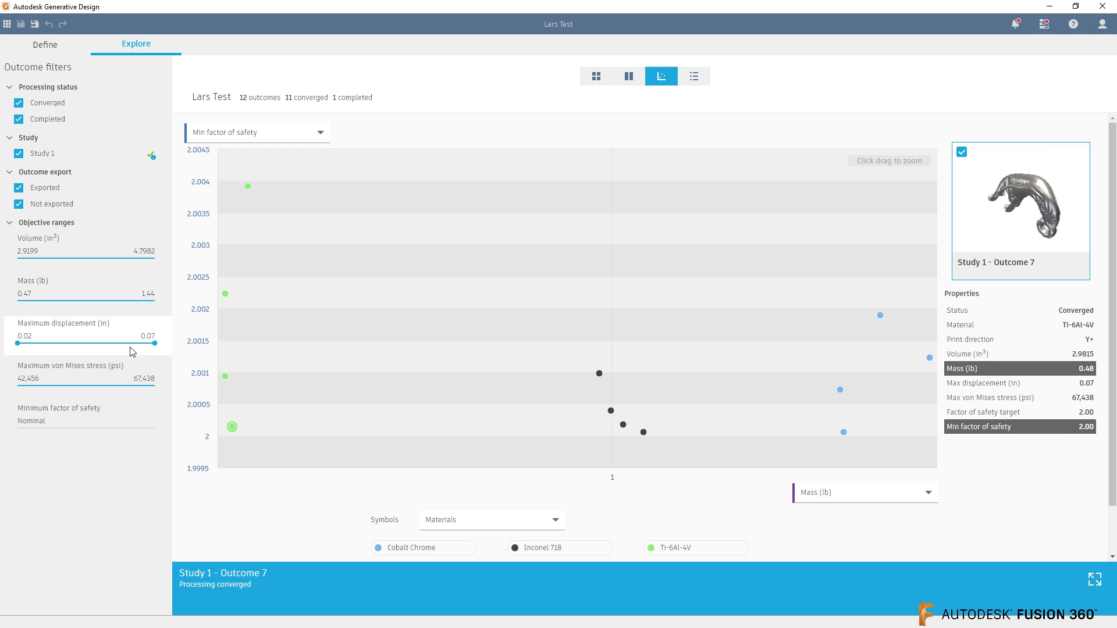
Step: Reopen Outcome 6, examine its shape and stress distribution alongside its listed properties, and return to the scatter plot
double_click(226, 294)
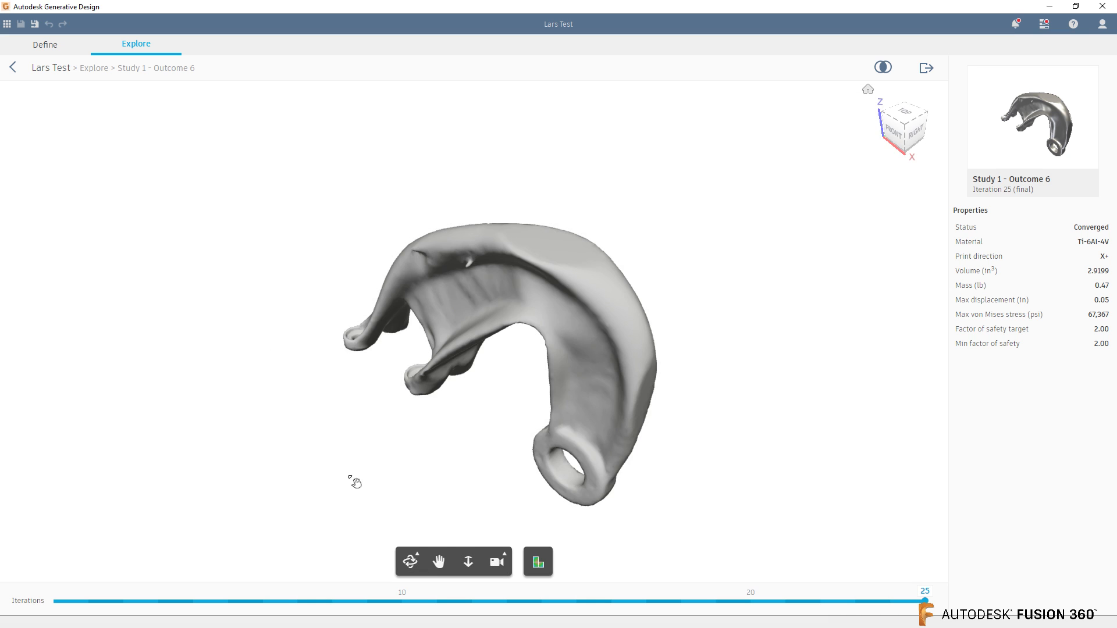
drag(351, 481, 541, 505)
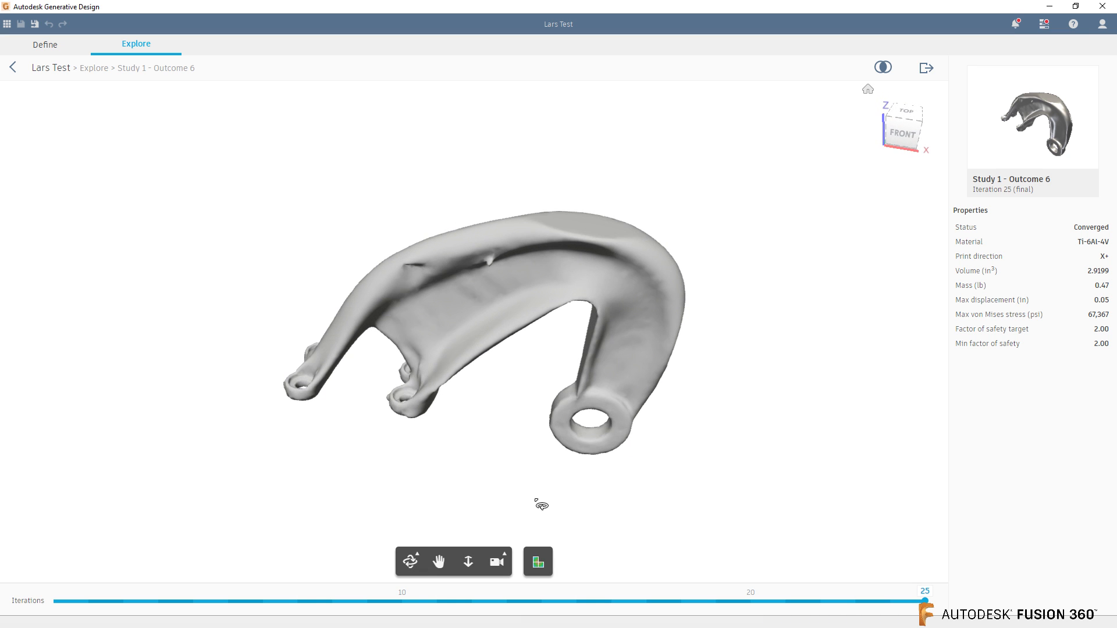
click(538, 561)
middle_drag(274, 462, 315, 473)
drag(447, 483, 750, 471)
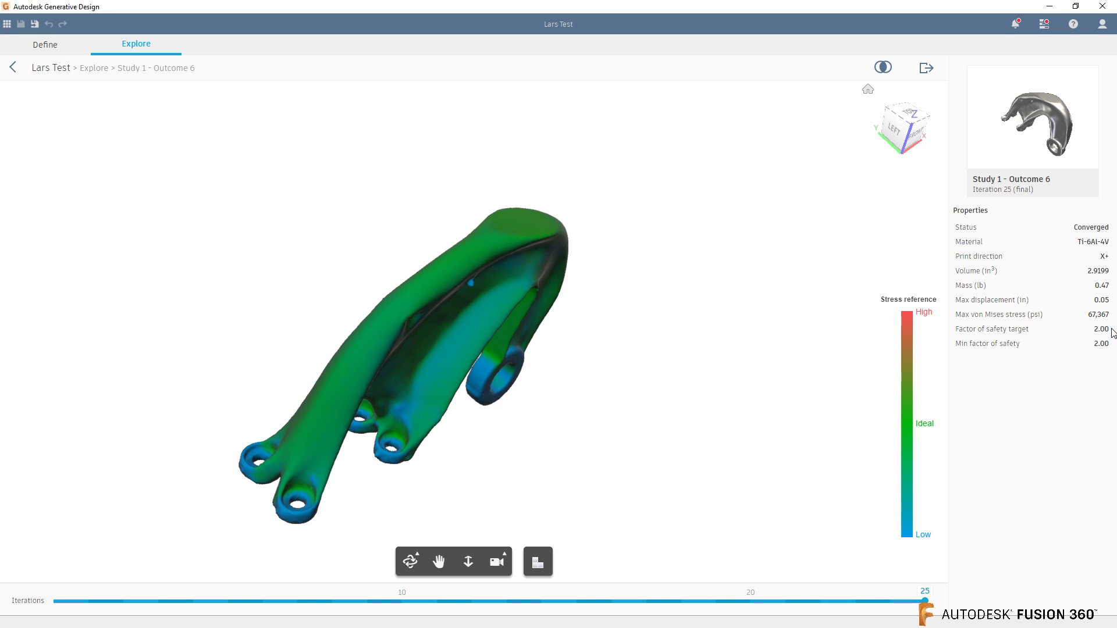
drag(205, 452, 87, 389)
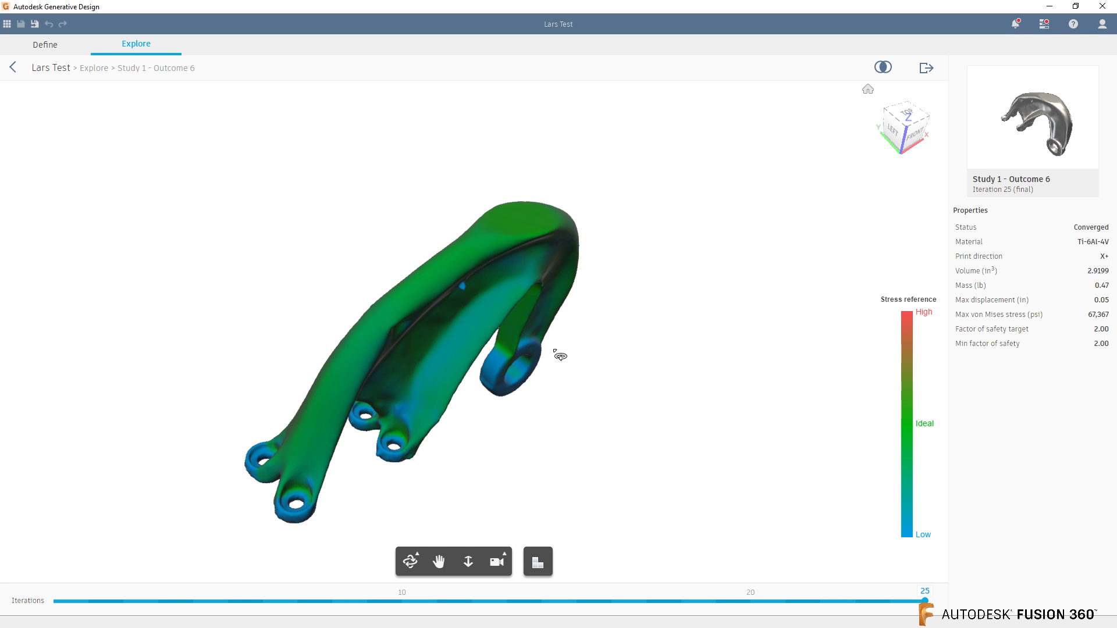
click(13, 67)
Step: Open the Inconel 718 Outcome 12 from the scatter plot, inspect its stress distribution and return to the plot
mouse_move(600, 373)
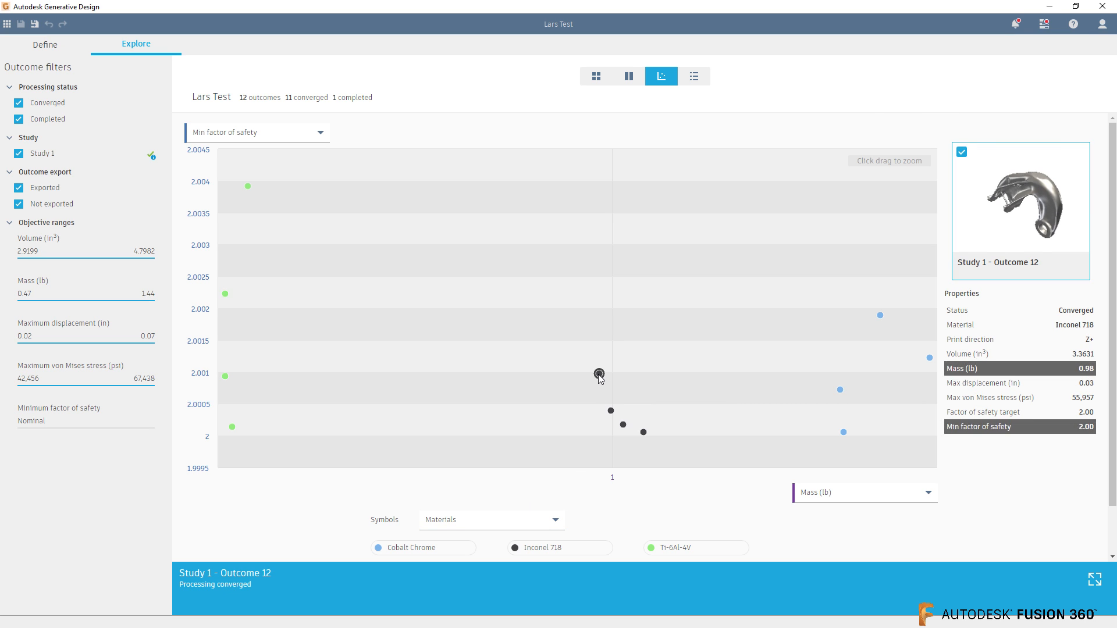
double_click(599, 374)
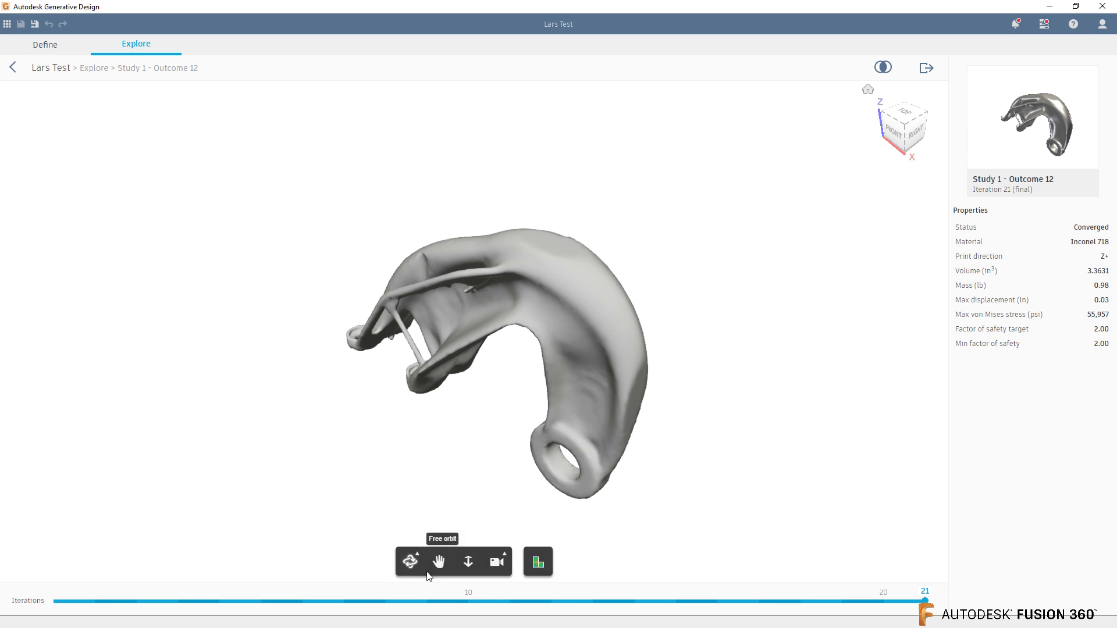
click(538, 561)
shift+middle_drag(337, 477, 485, 506)
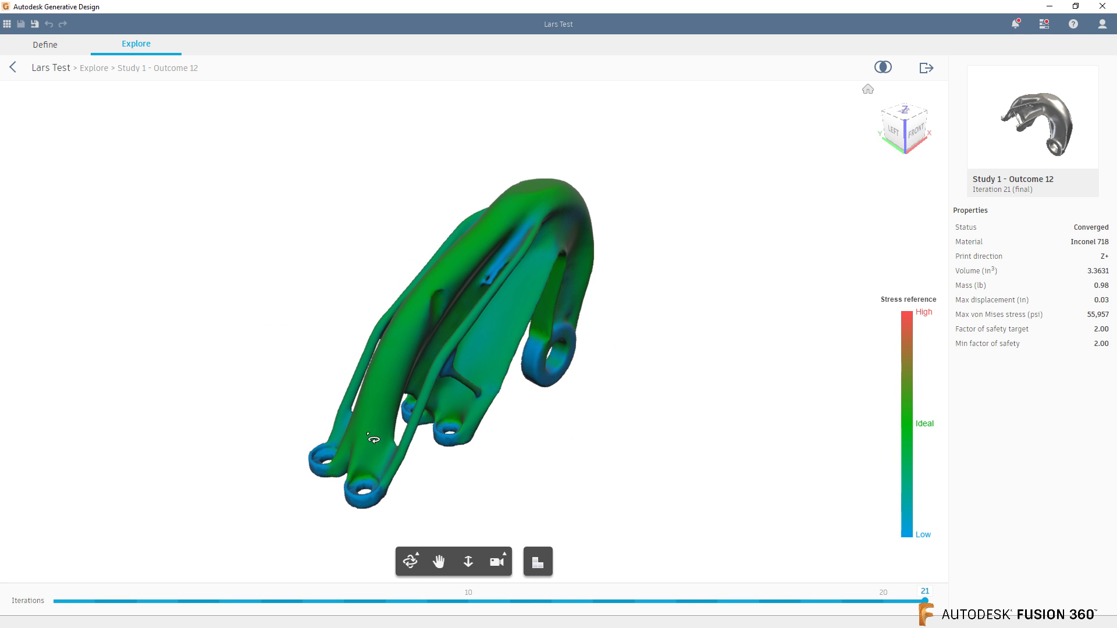
click(18, 71)
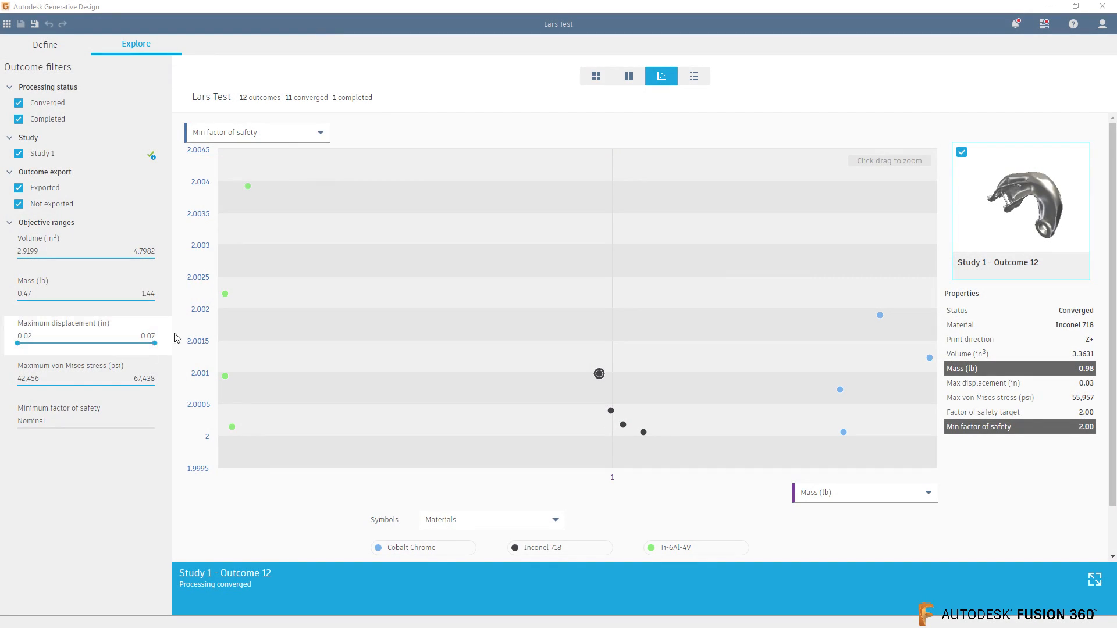
Step: Open the lightest Ti-6Al-4V result, Outcome 6, inspect its stresses once more and return to the scatter plot
click(225, 294)
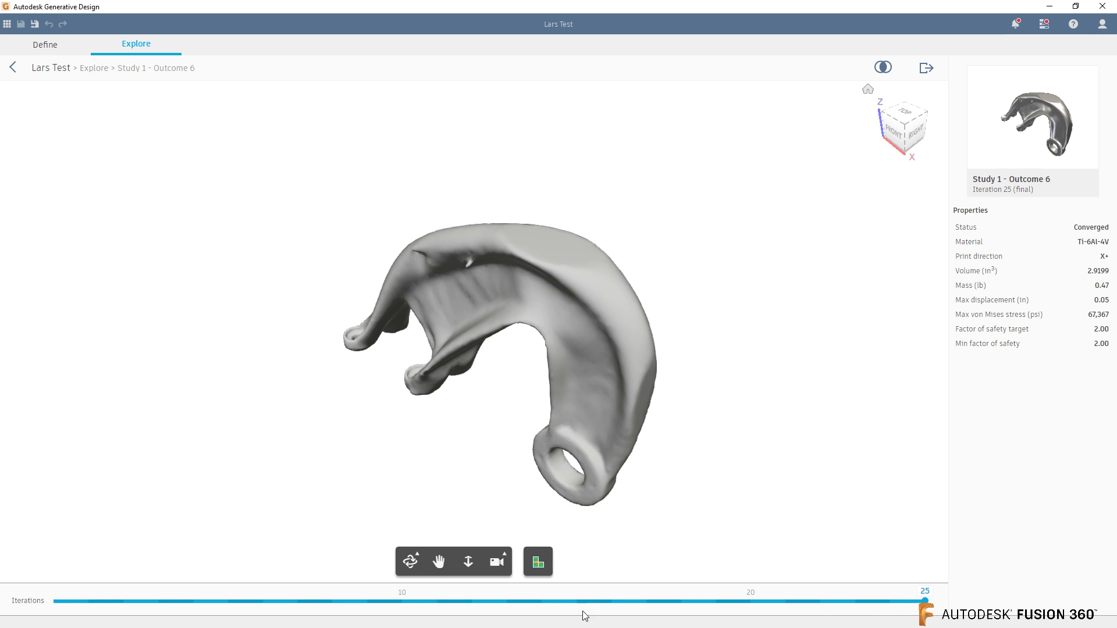
click(538, 562)
drag(349, 498, 560, 436)
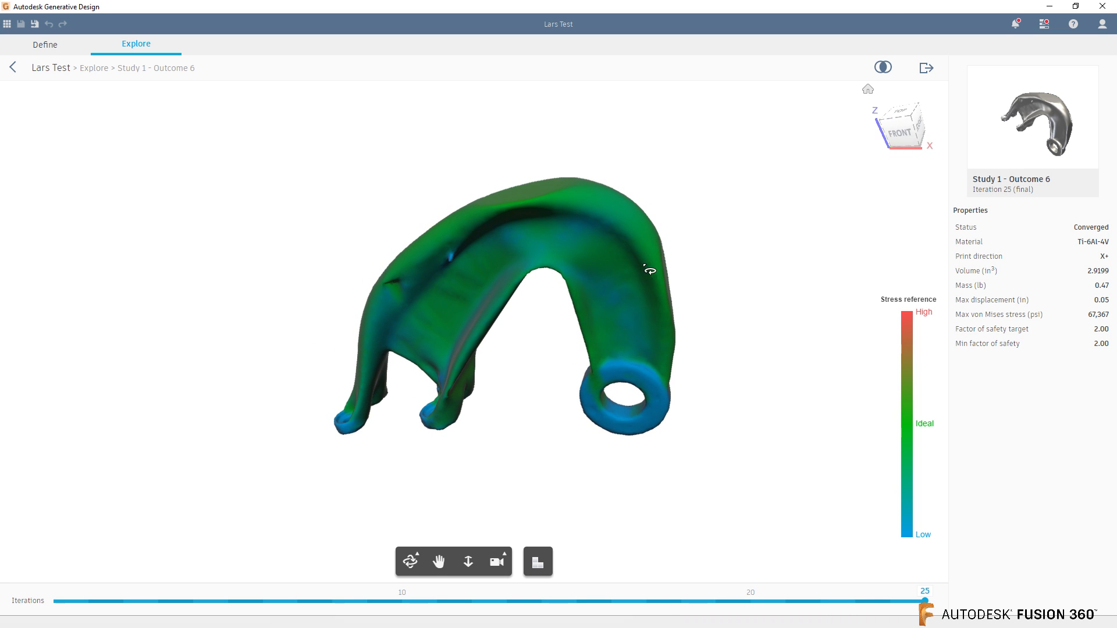
click(923, 73)
click(20, 67)
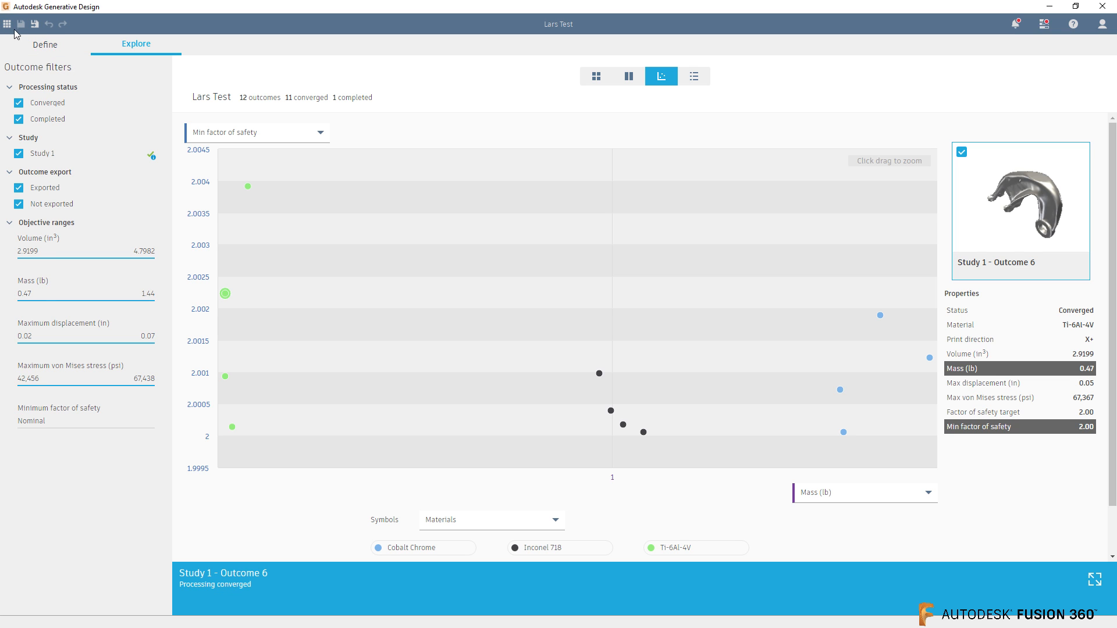
Step: Show the study definition with its load cases, switch to the ALCOA assembly in Fusion 360 and deselect Body1
click(42, 47)
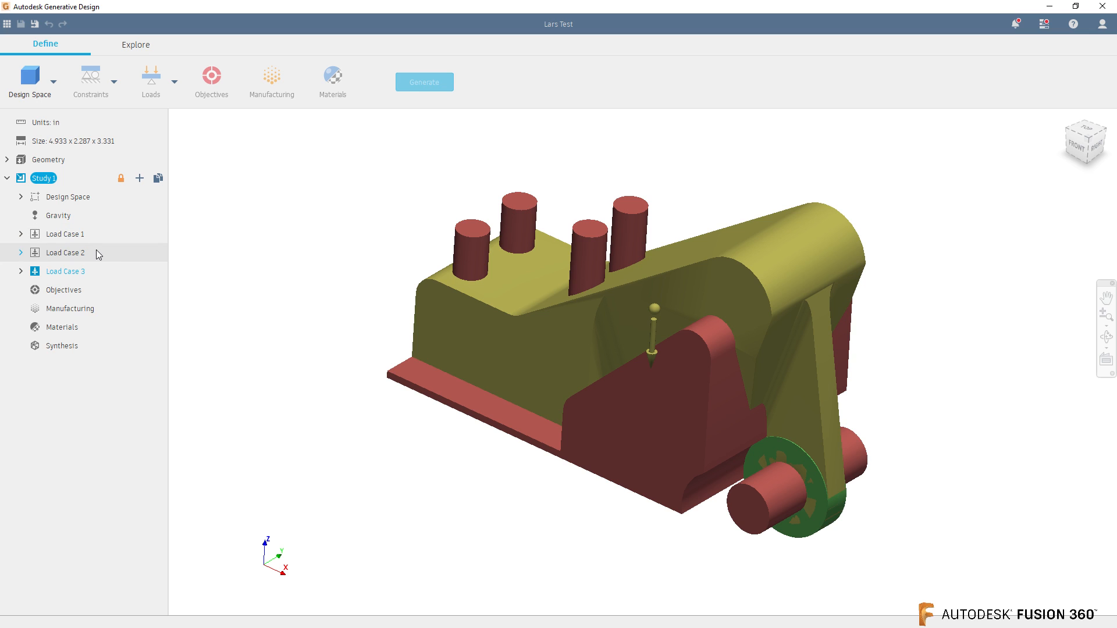
key(alt+Tab)
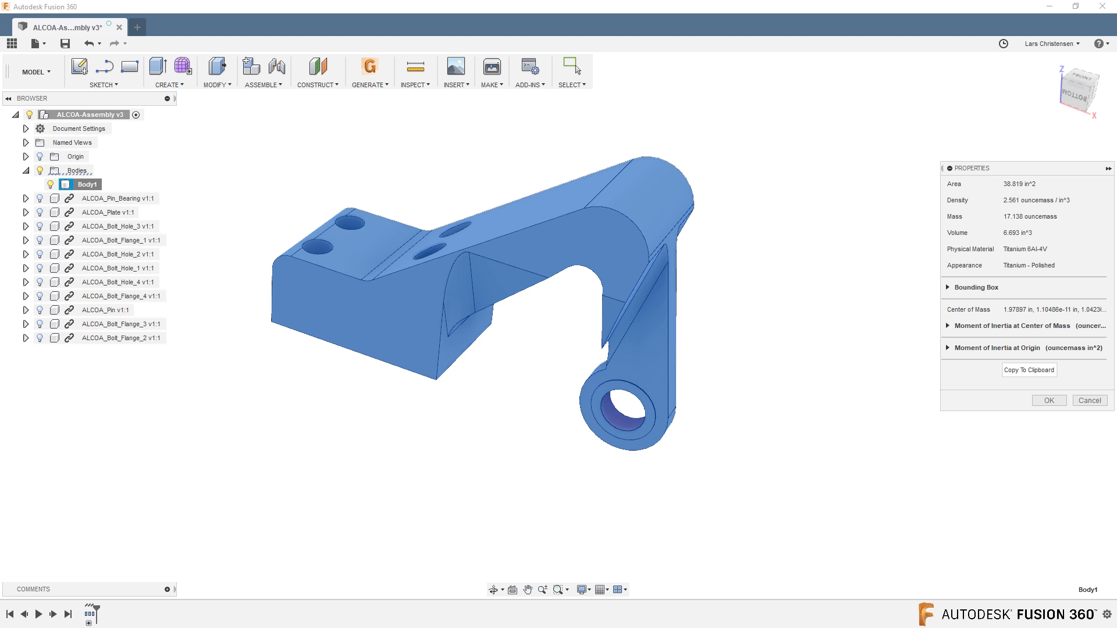
click(250, 176)
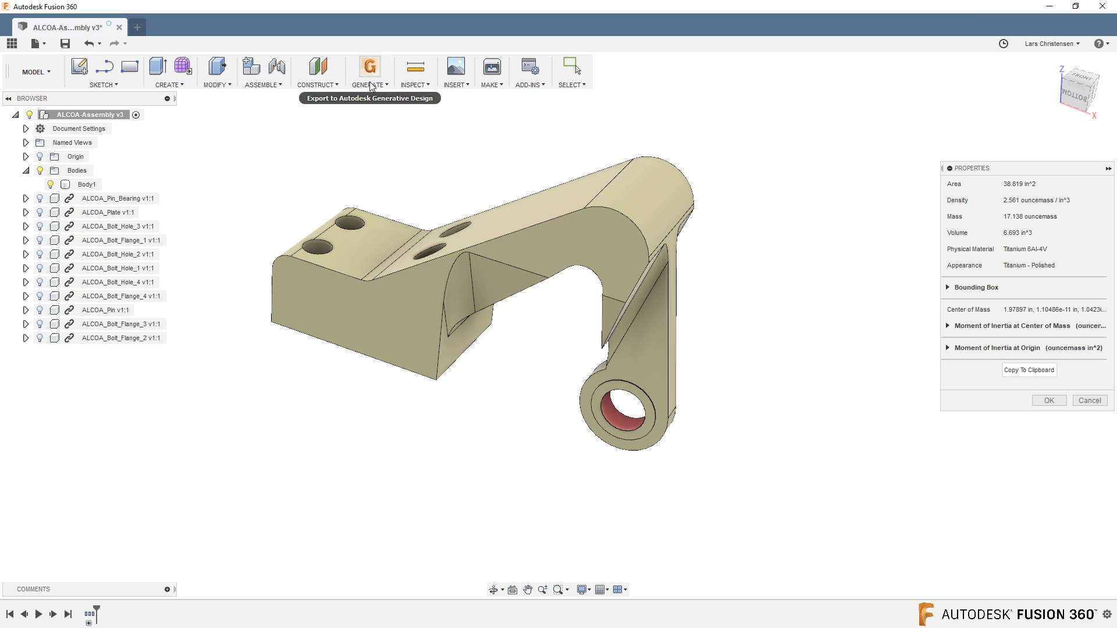